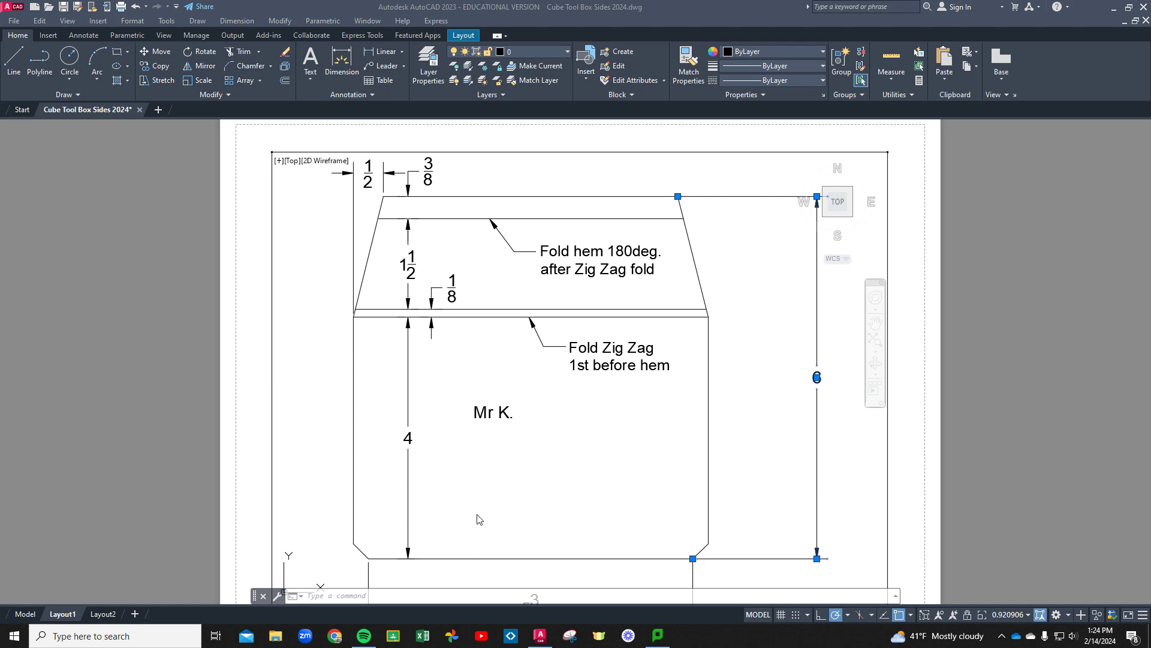
- Stretch the bottom width dimension's end to the profile corner so it reads 5 7/8
scroll(477, 515, "down", 2)
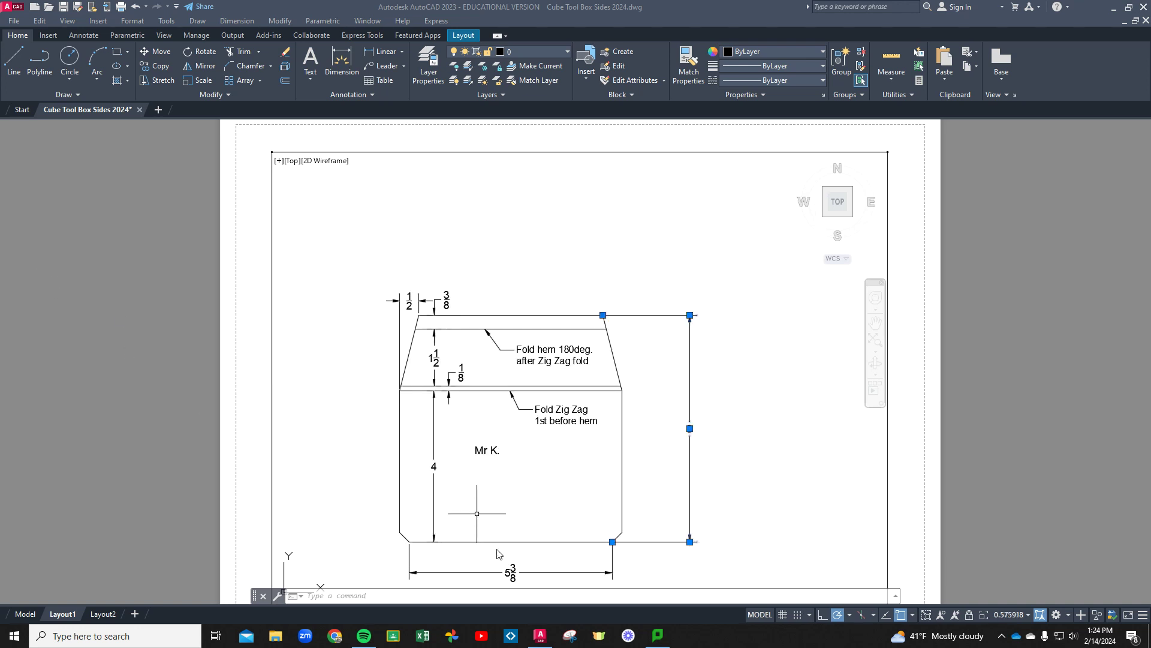
left_click(412, 561)
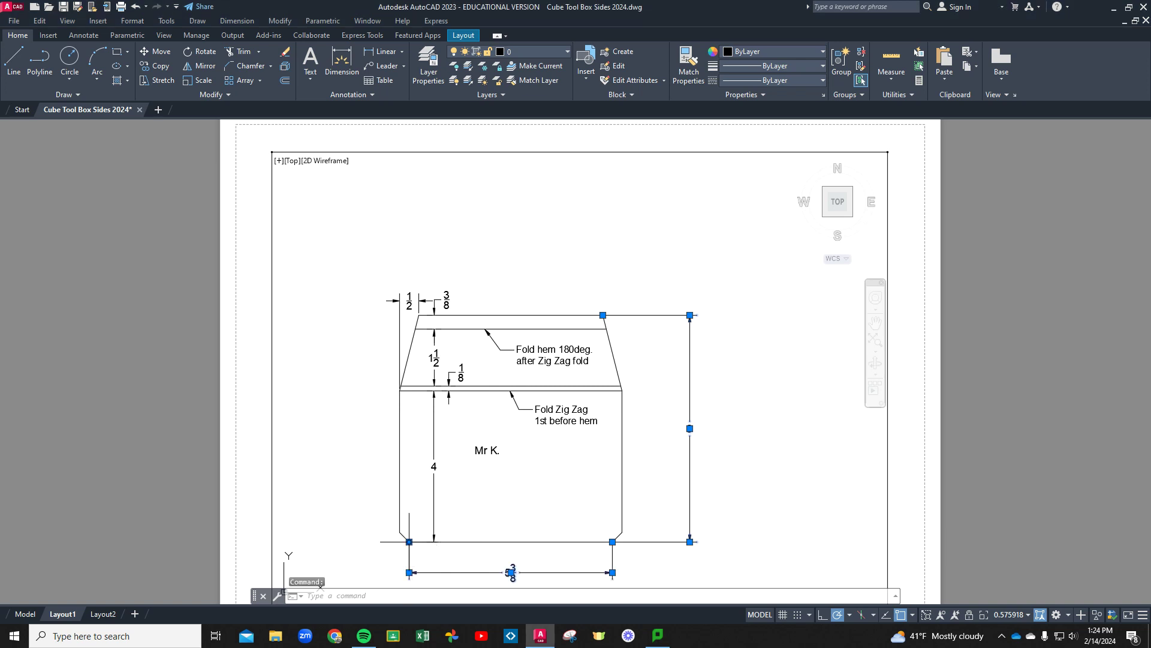
left_click(409, 542)
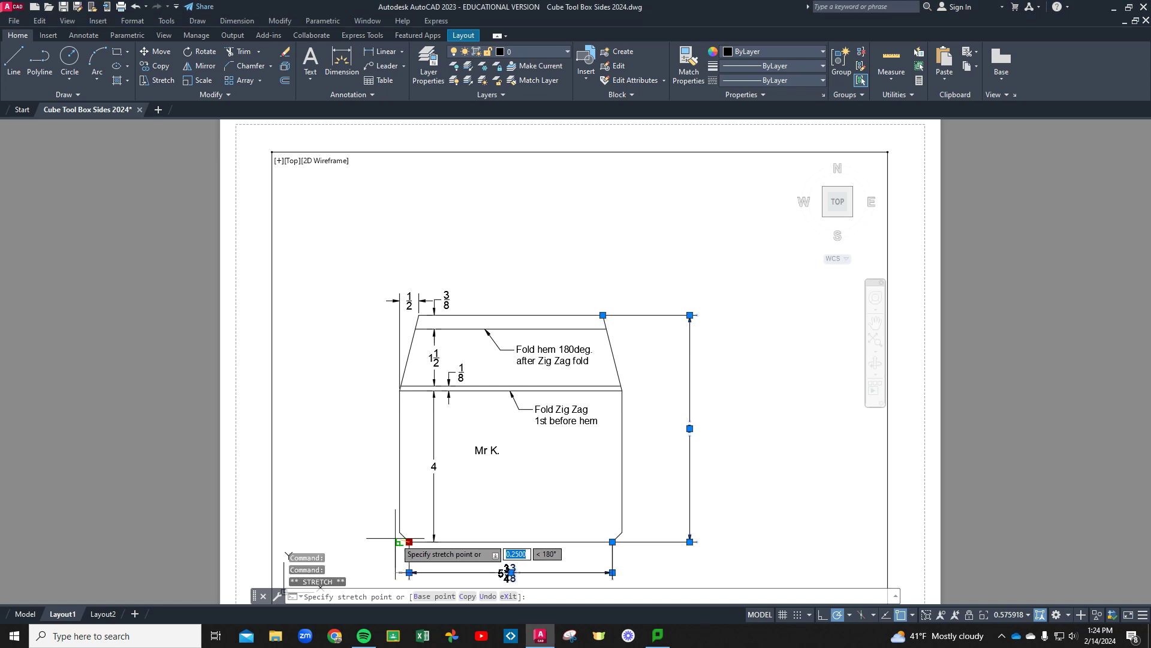
left_click(622, 532)
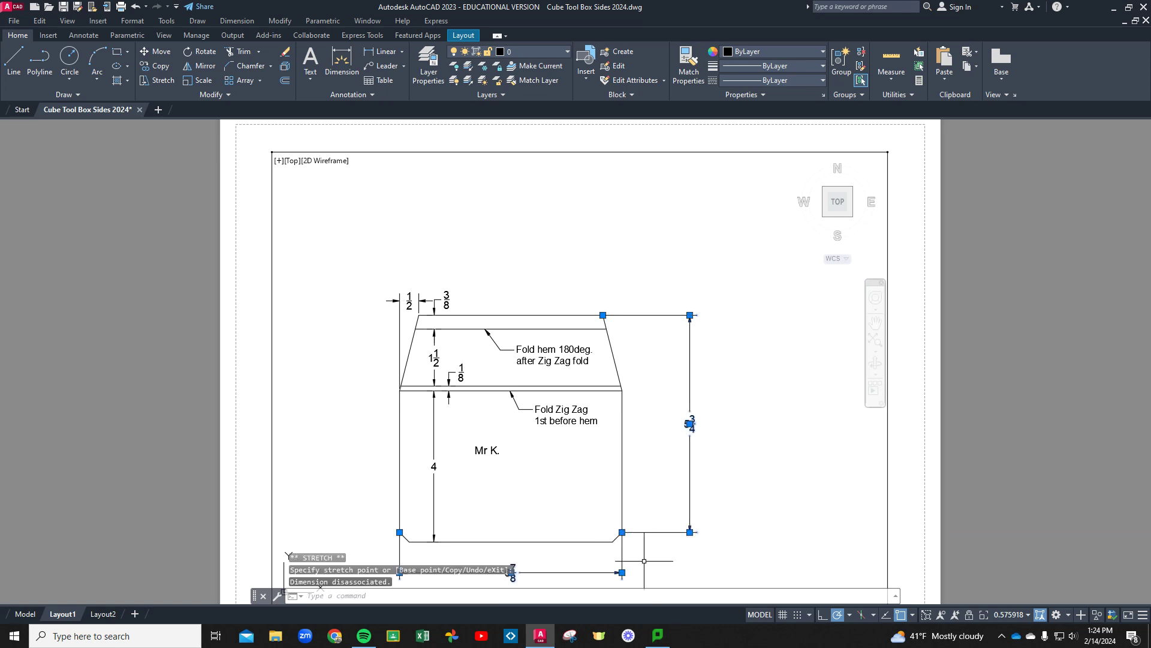
left_click(666, 549)
left_click(663, 532)
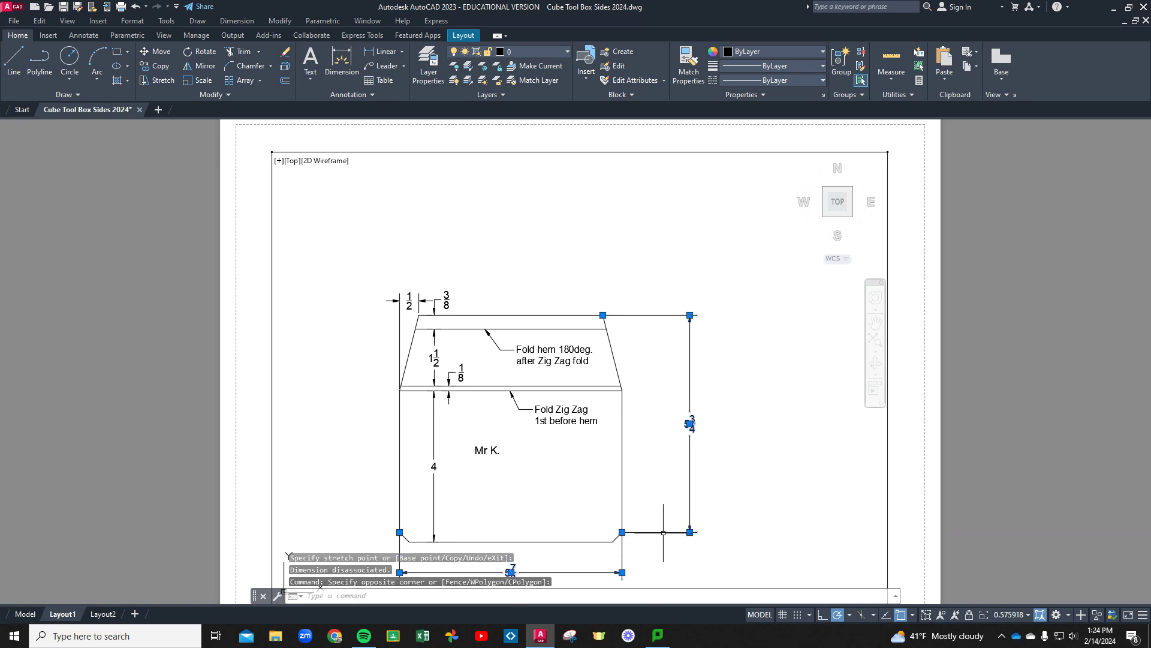
key("Escape")
key("Escape")
- Reattach the side height dimension's lower end to the bottom corner so it reads 6
left_click(642, 532)
left_click(621, 532)
left_click(613, 542)
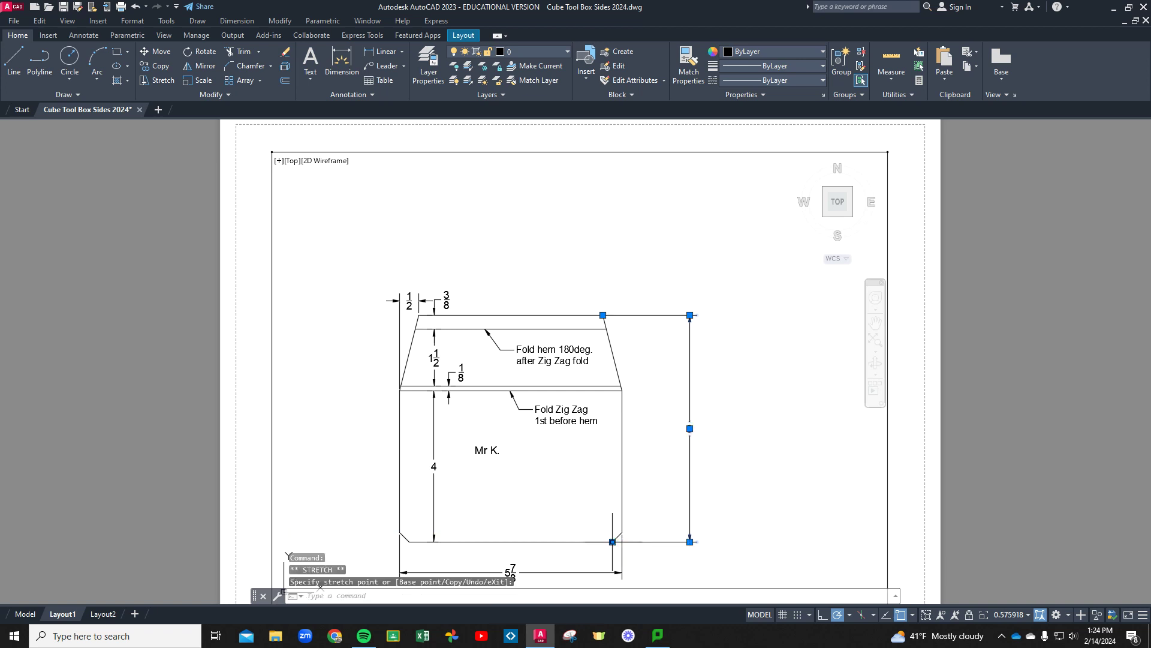
key("Escape")
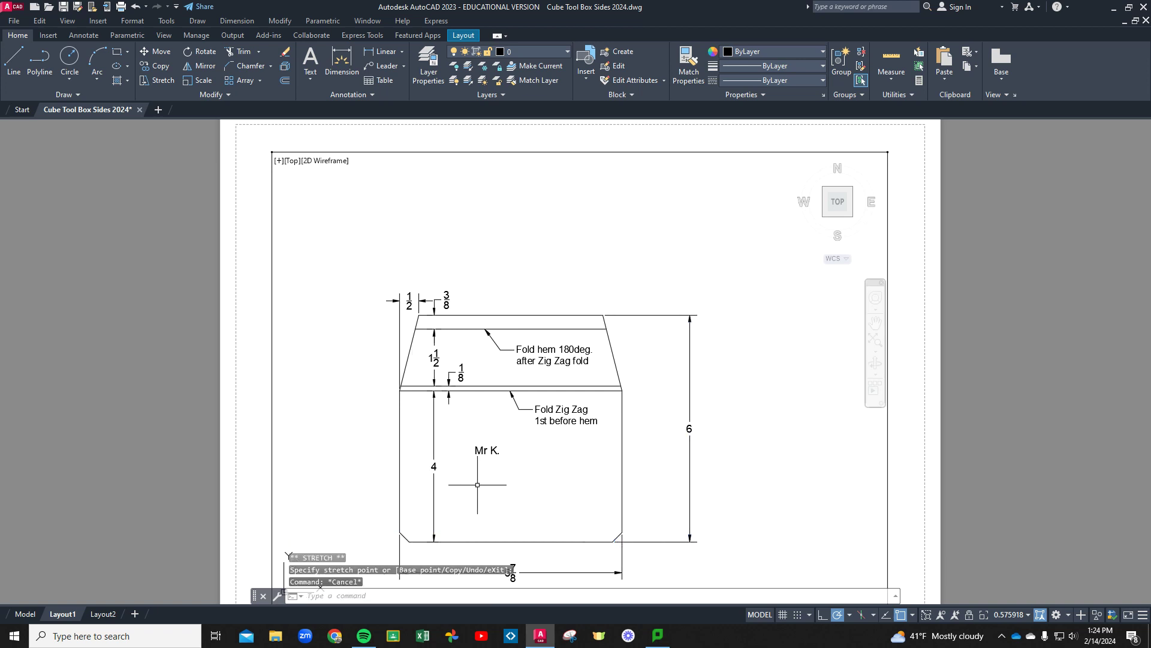
middle_click_drag(480, 485, 477, 441)
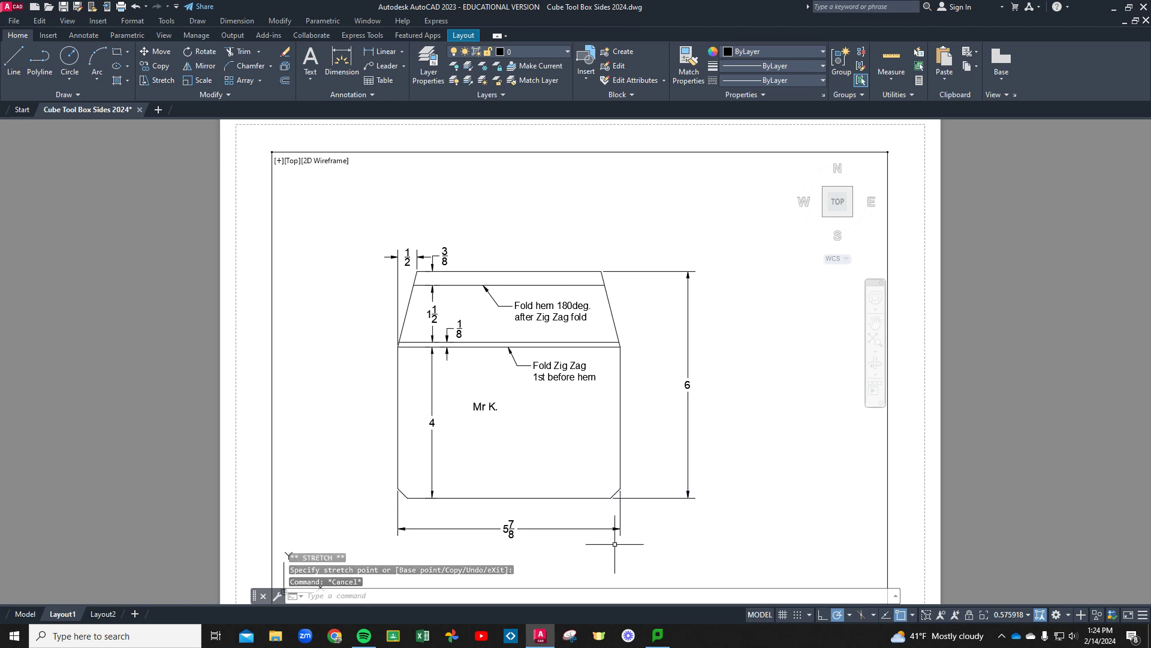
scroll(522, 555, "up", 3)
scroll(481, 514, "down", 1)
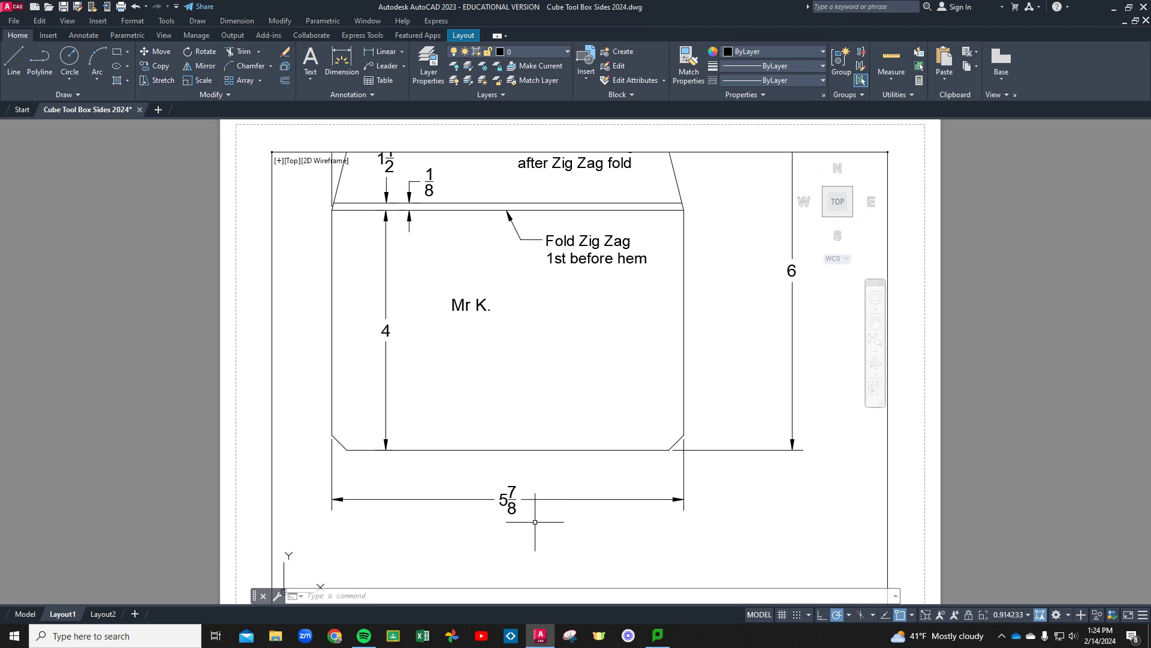
scroll(709, 412, "down", 2)
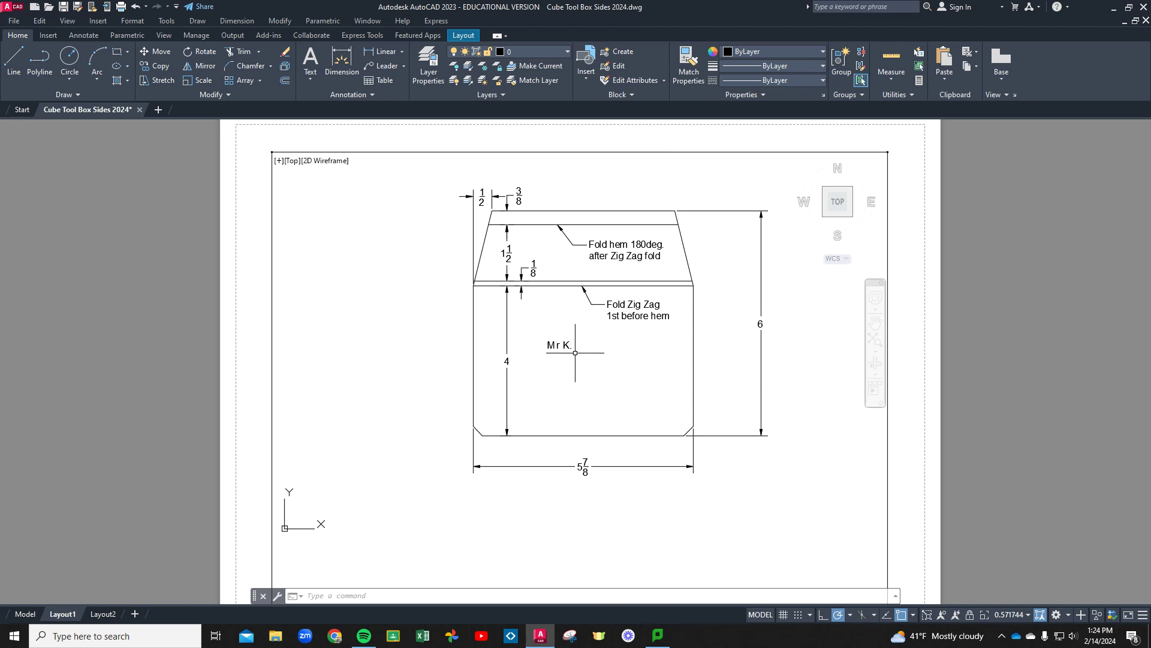
mouse_move(594, 352)
middle_mouse_down()
mouse_move(545, 367)
mouse_move(580, 363)
middle_mouse_up()
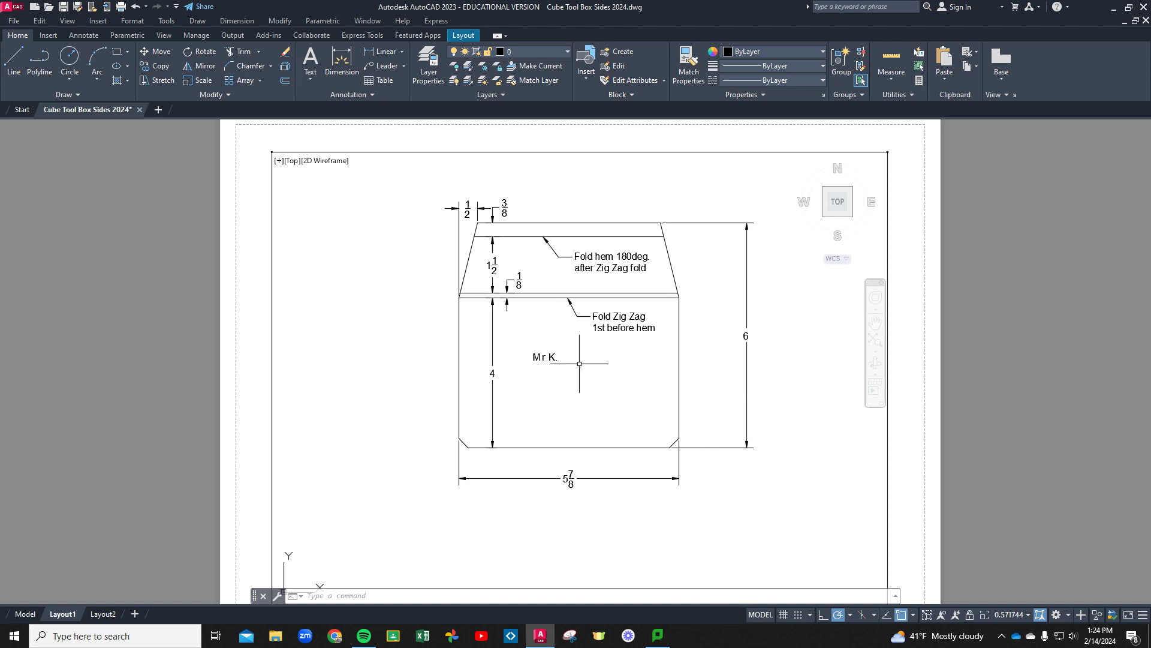
left_click(875, 340)
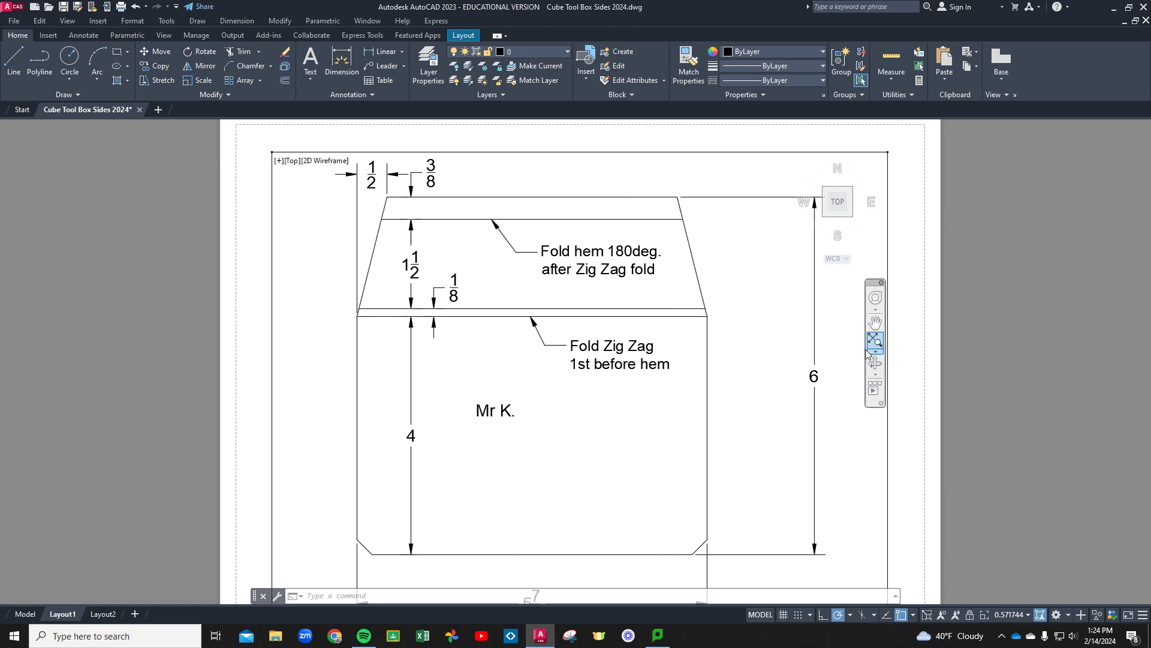
scroll(873, 445, "down", 2)
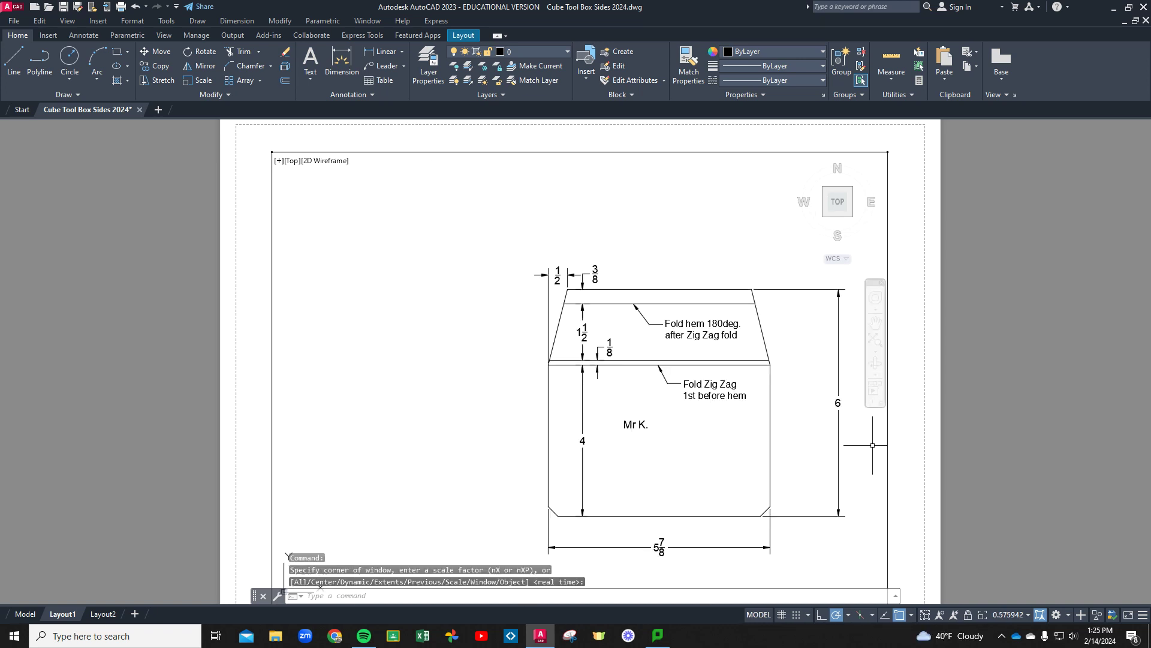
scroll(767, 456, "up", 2)
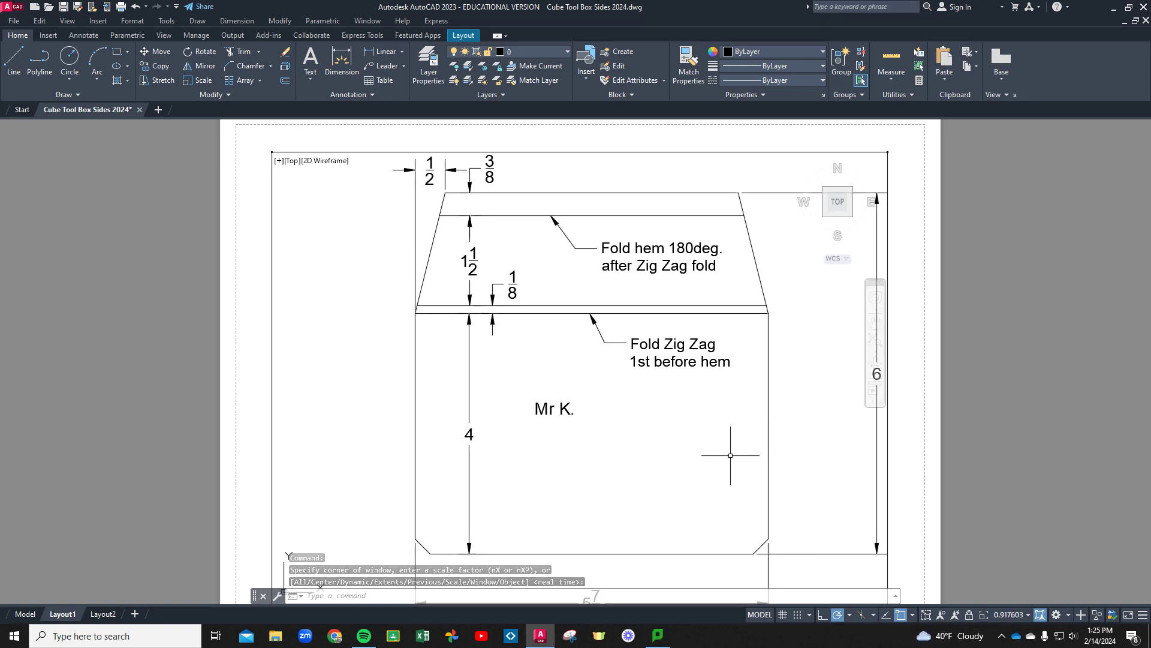
middle_click_drag(738, 458, 683, 440)
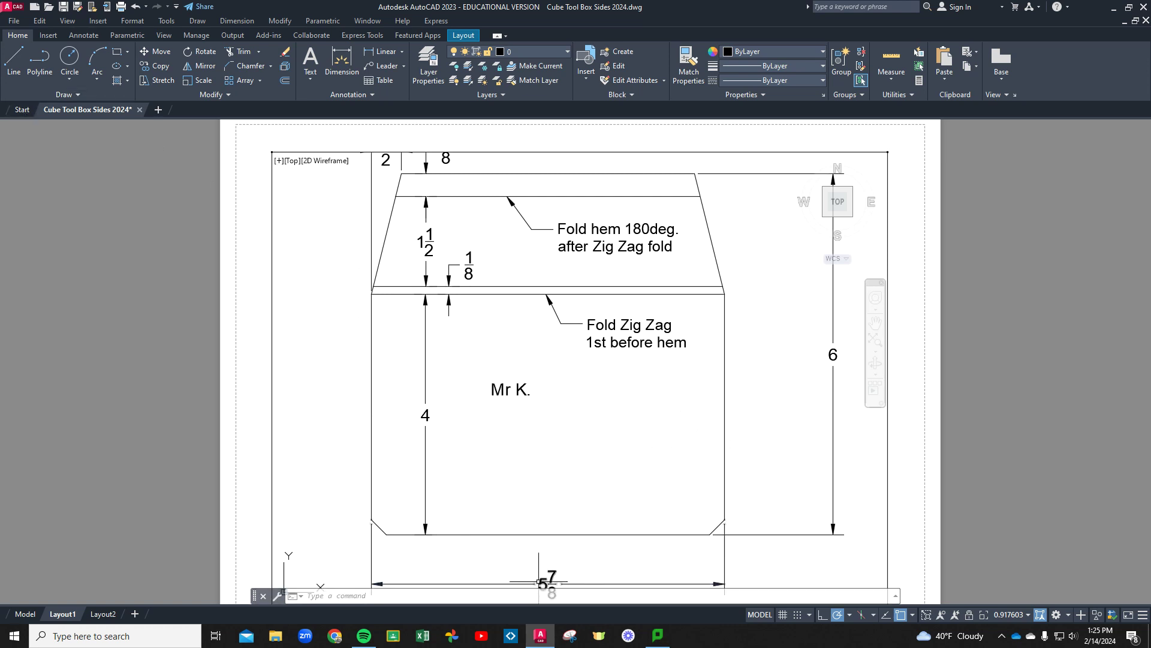
- Create a new blank drawing and place the outline's first corner with Ortho on
left_click(22, 111)
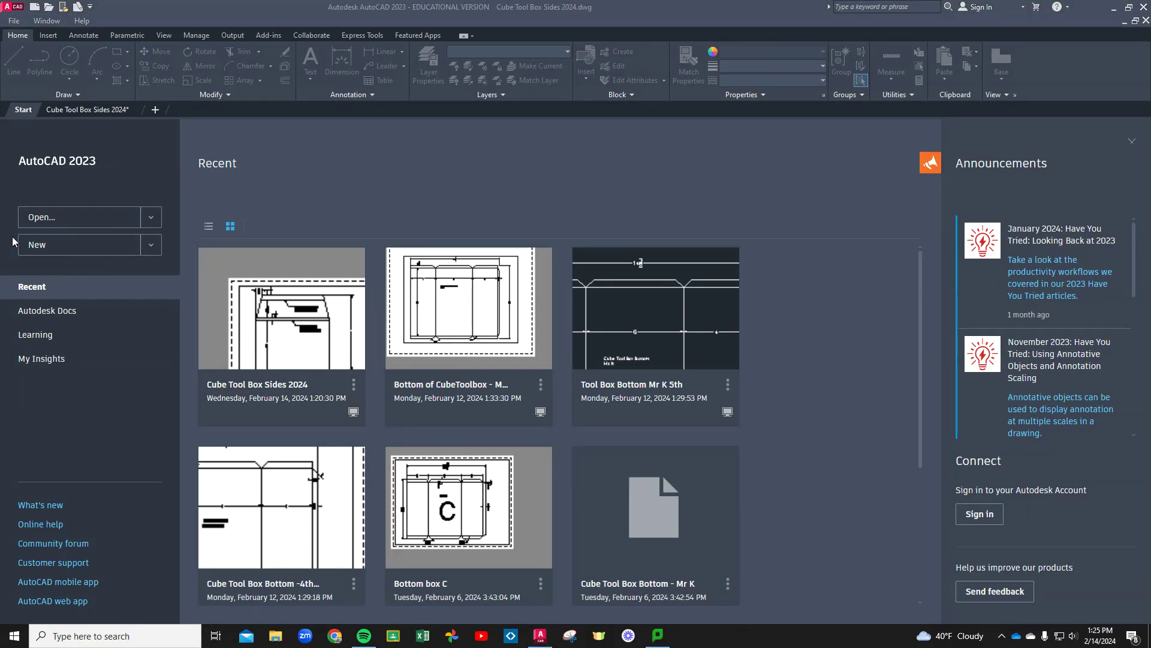
left_click(64, 251)
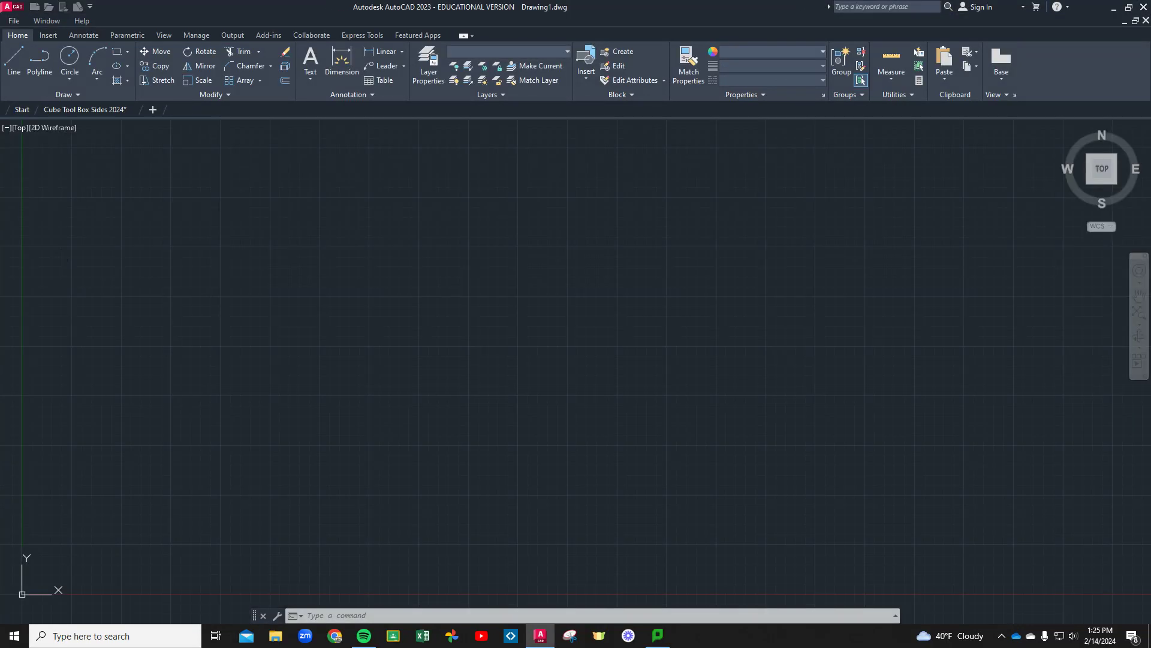
left_click(16, 60)
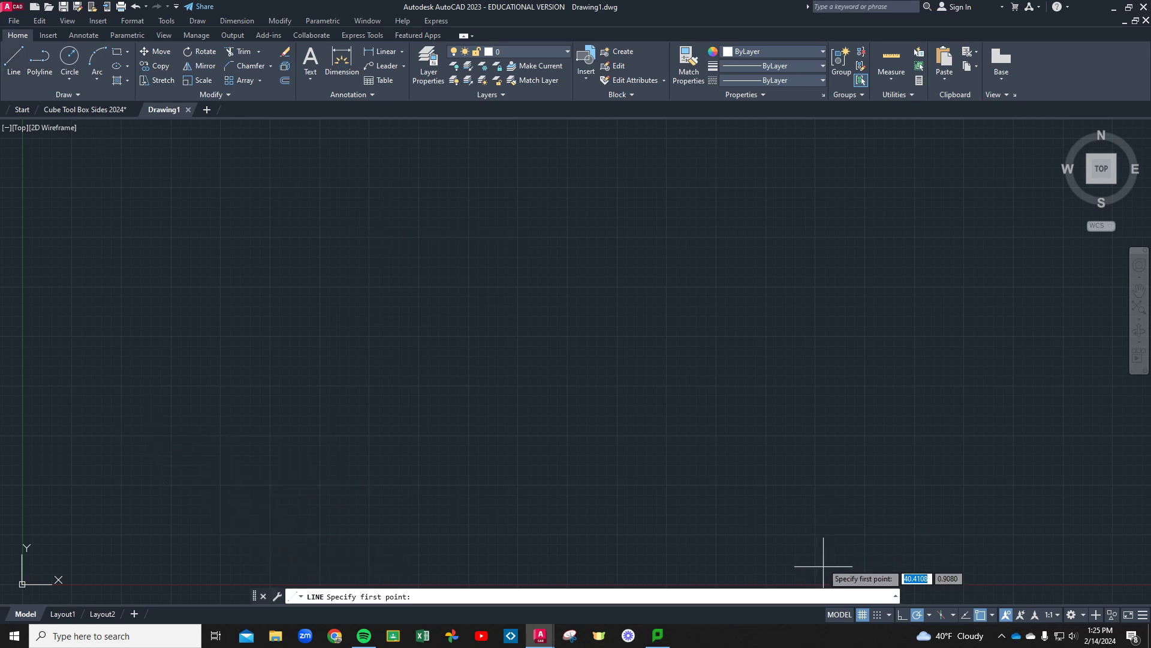
left_click(902, 615)
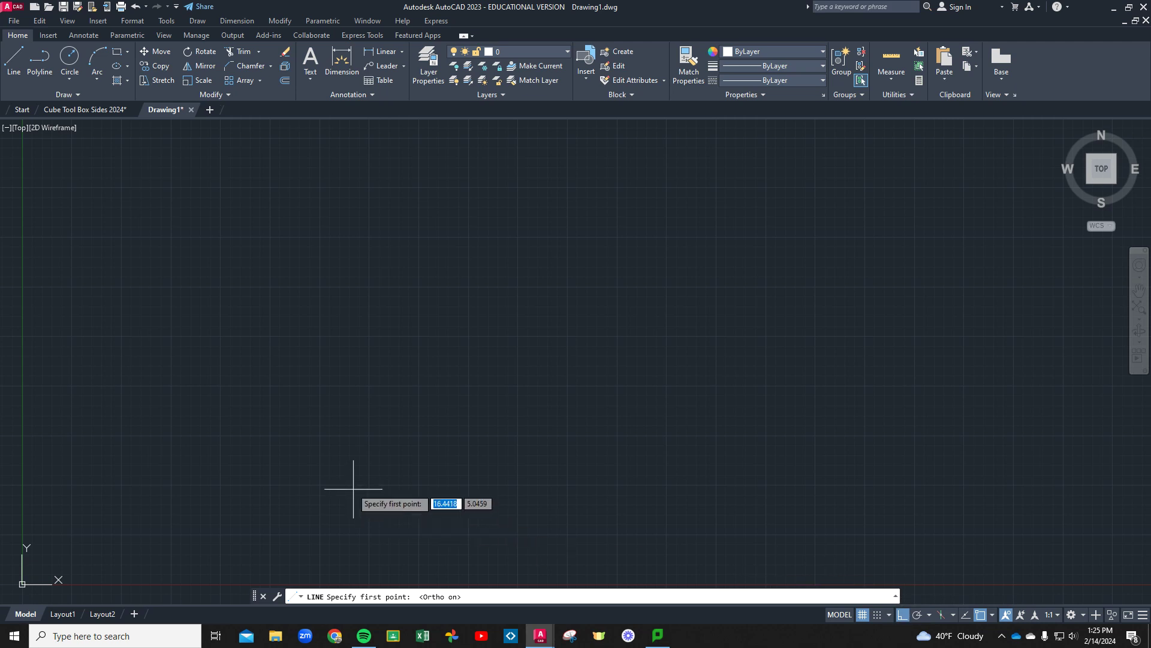
left_click(148, 494)
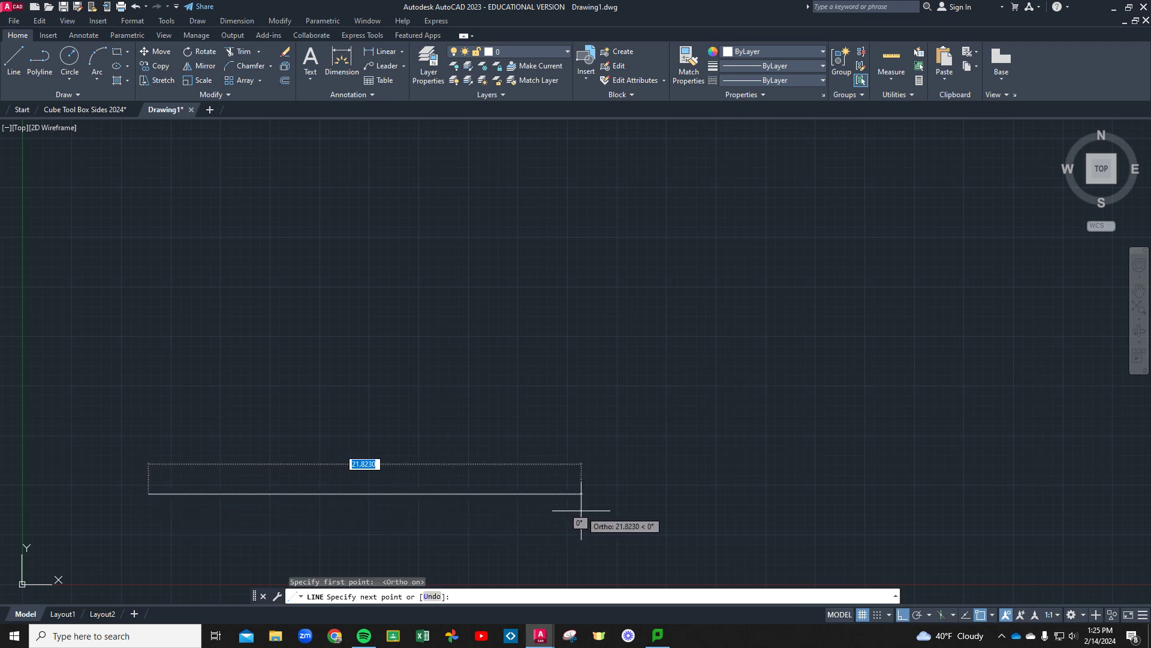
- Draw the 5-7/8, 6 and 5-7/8 edges and close the rectangle at the start point
type("5-7/8")
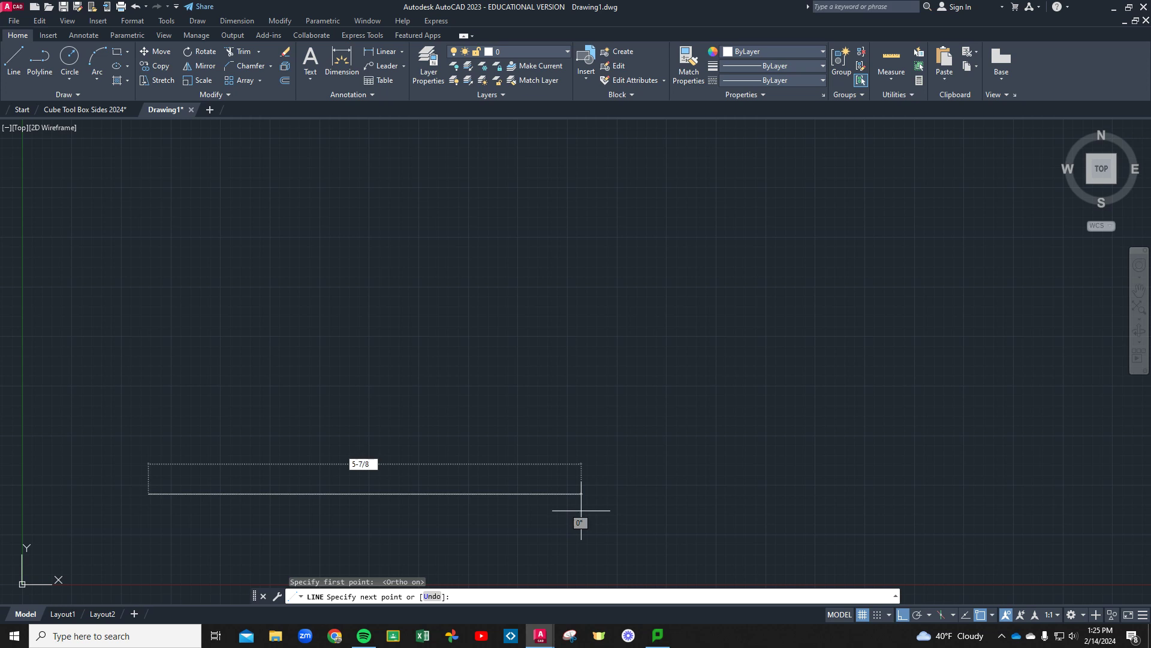
key("Return")
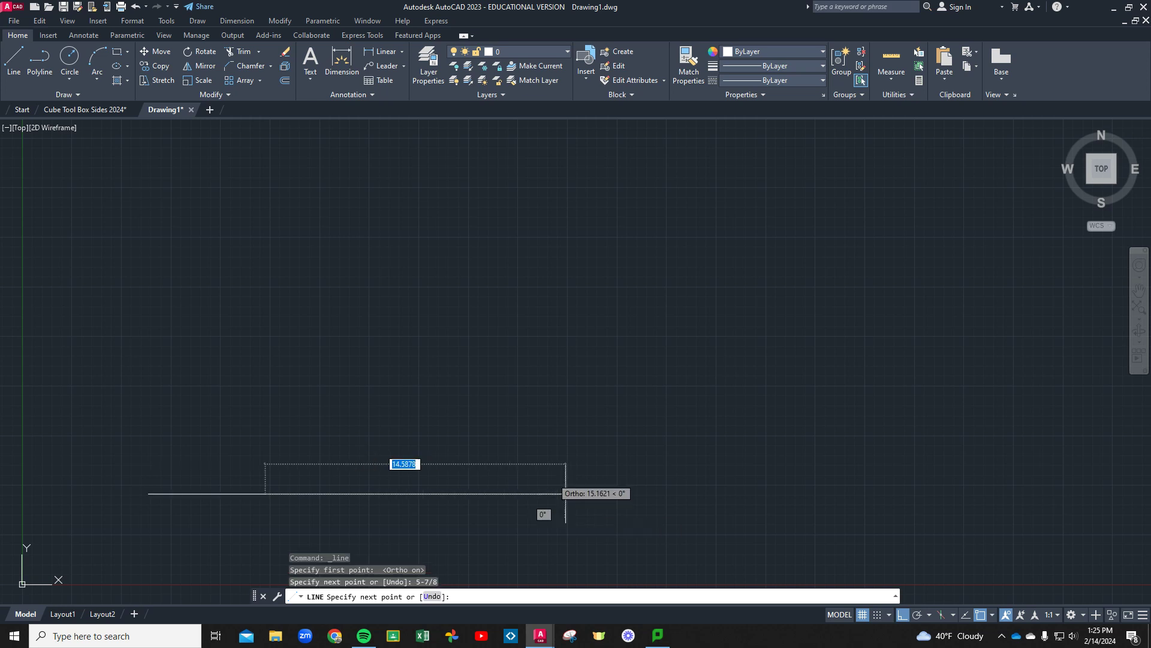
type("6")
key("Return")
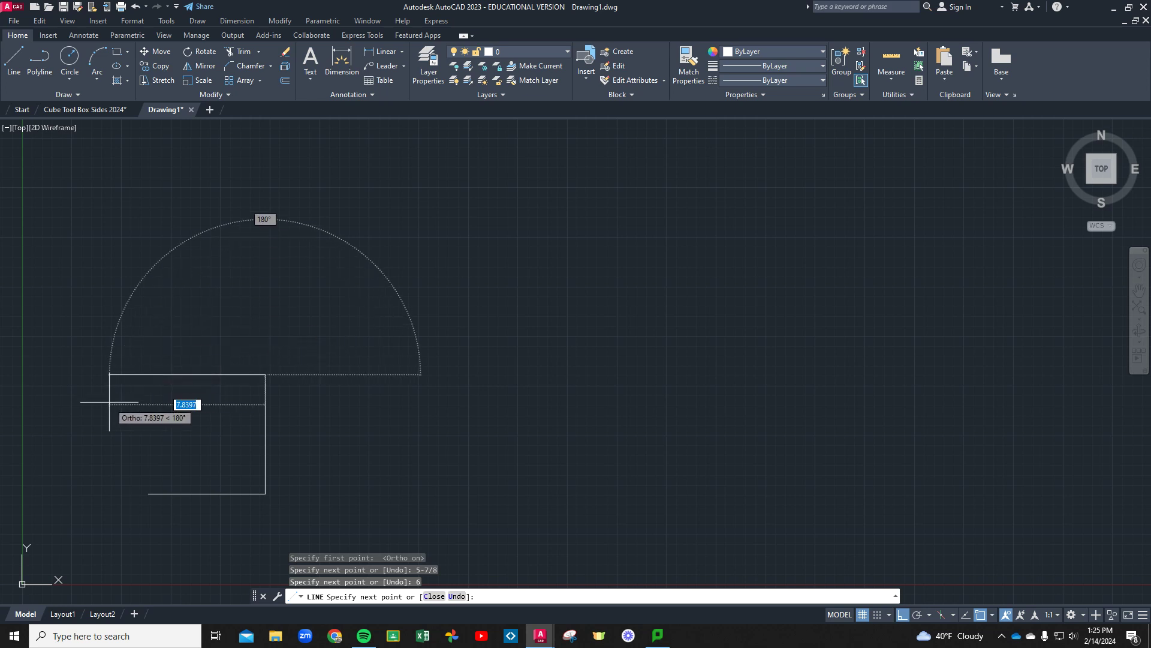
type("5")
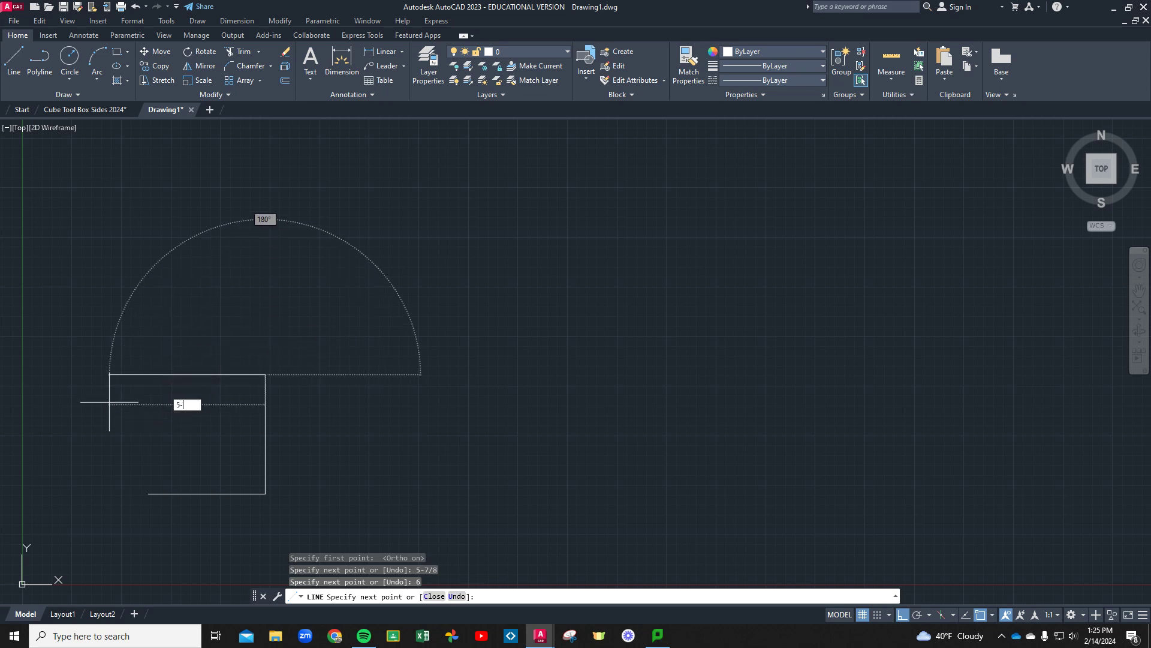
type("-7/8")
key("Return")
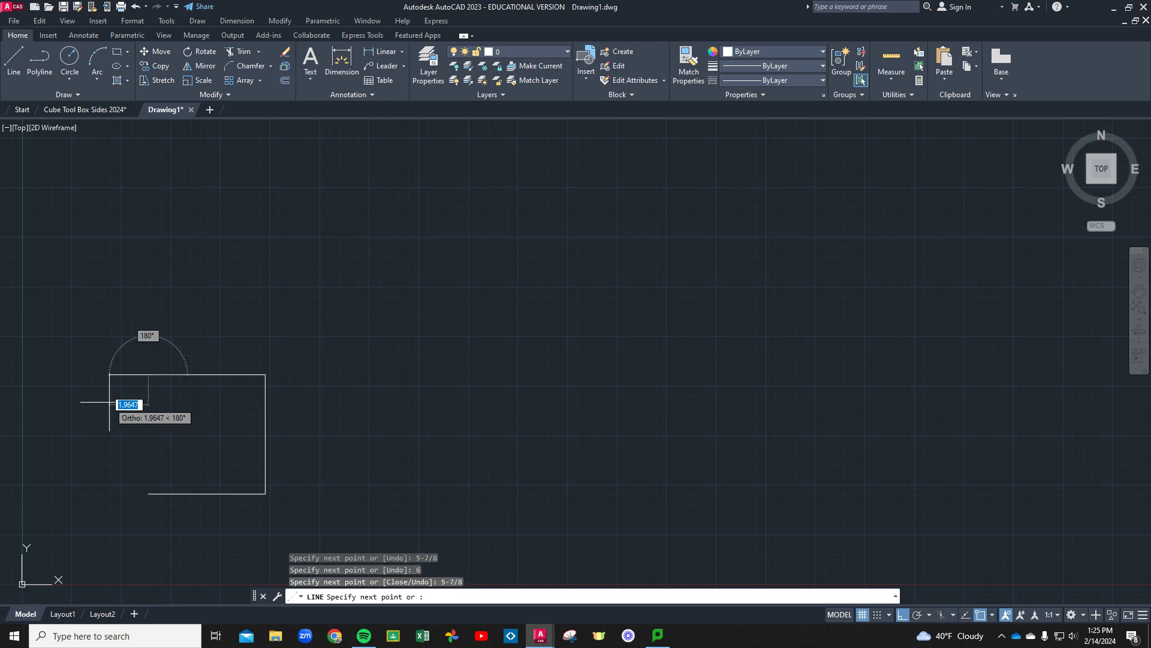
left_click(149, 494)
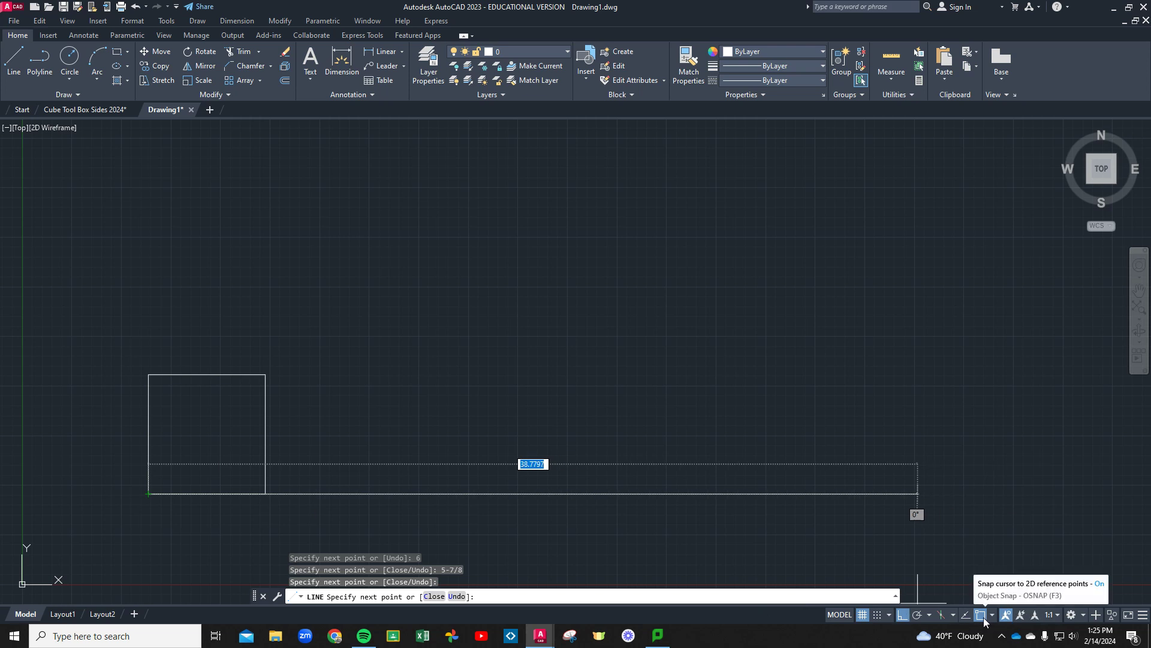
right_click(93, 492)
left_click(123, 347)
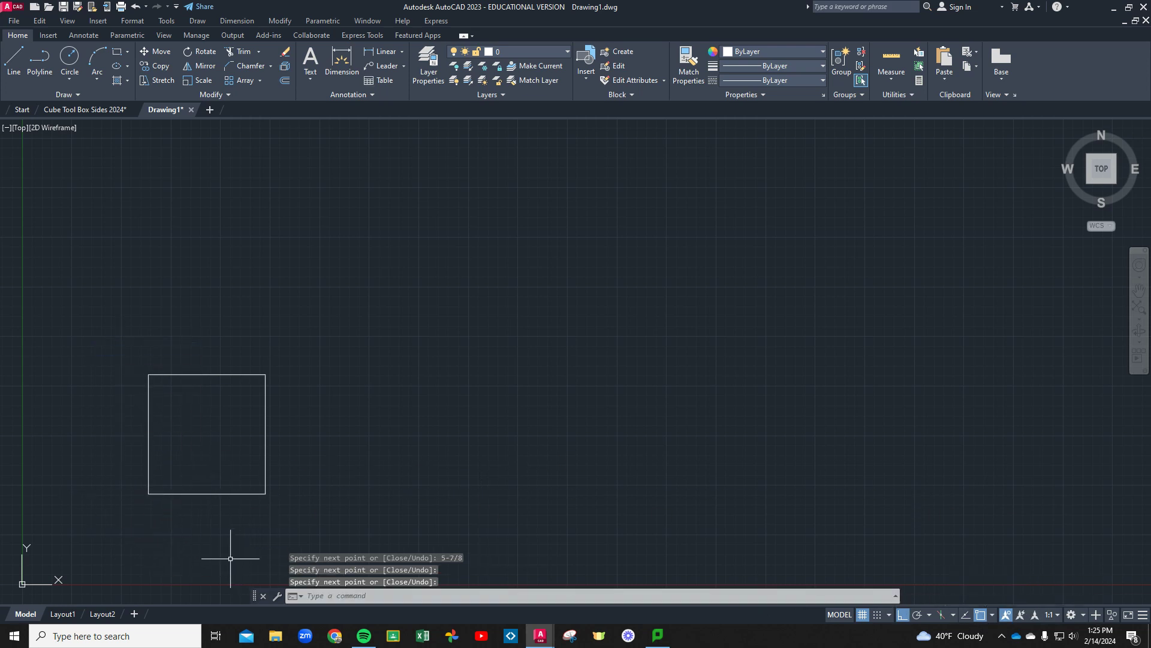
left_click(1139, 312)
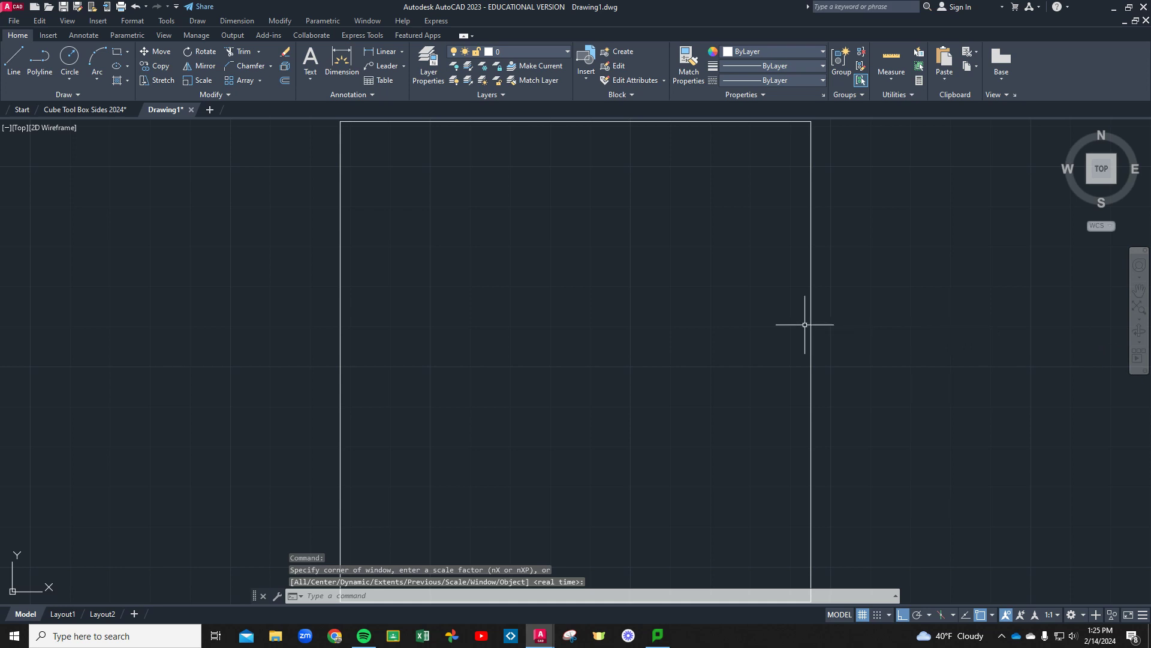
scroll(668, 335, "down", 2)
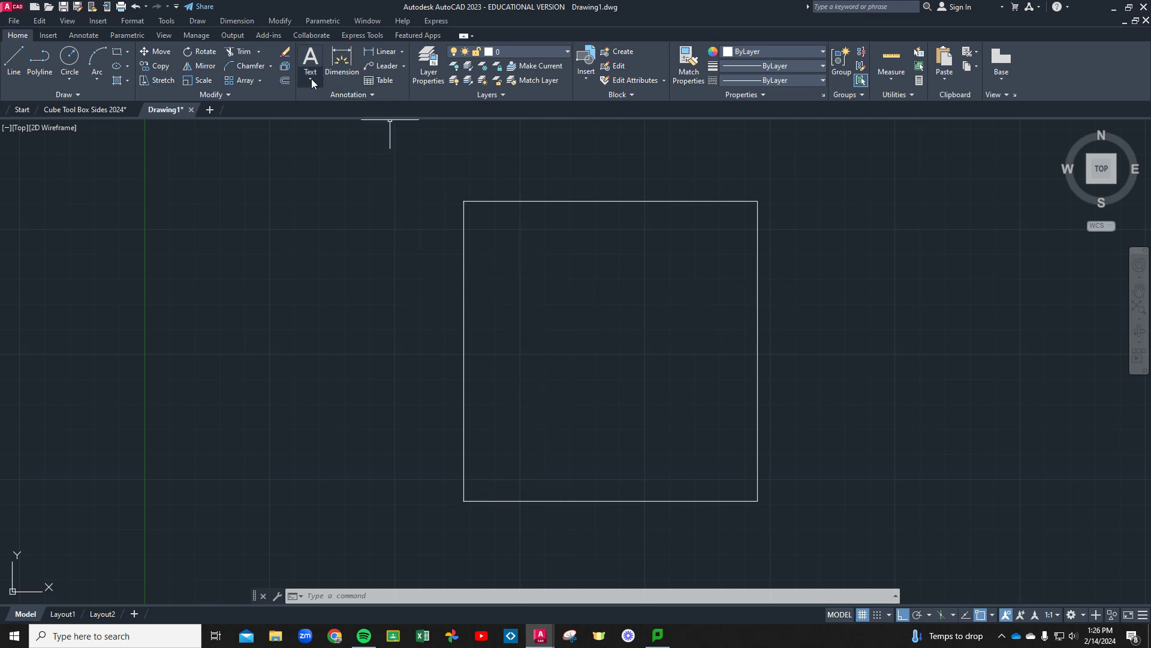
- Offset the rectangle's bottom edge upward by 4 units
left_click(285, 82)
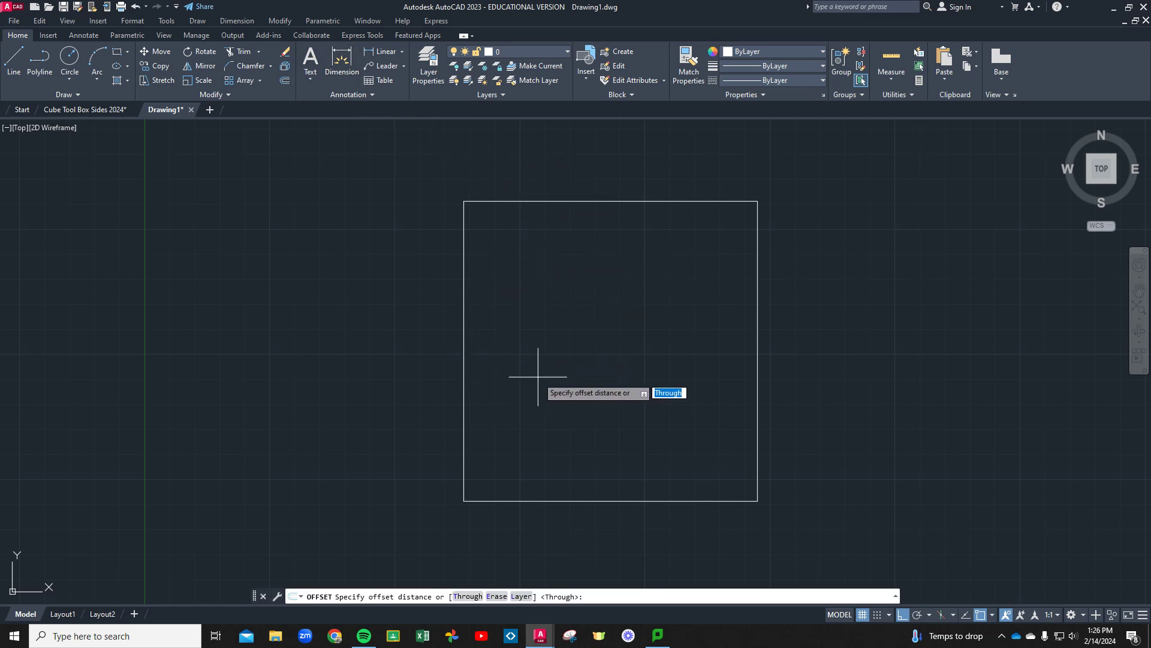
type("4")
key("Return")
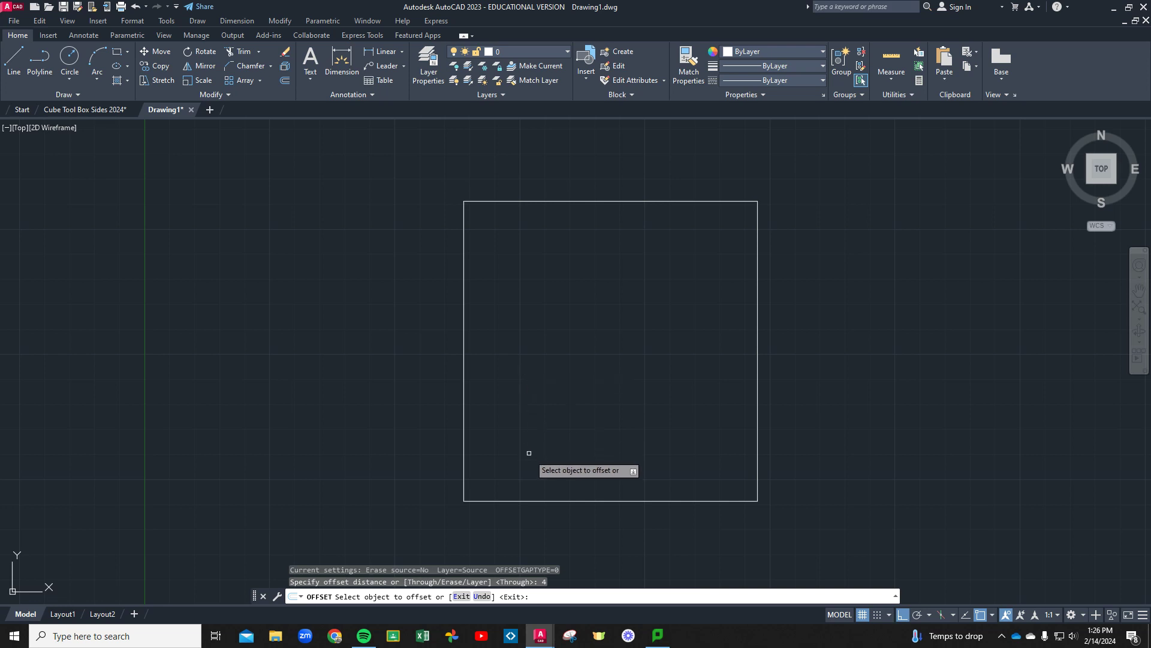
left_click(541, 500)
left_click(552, 474)
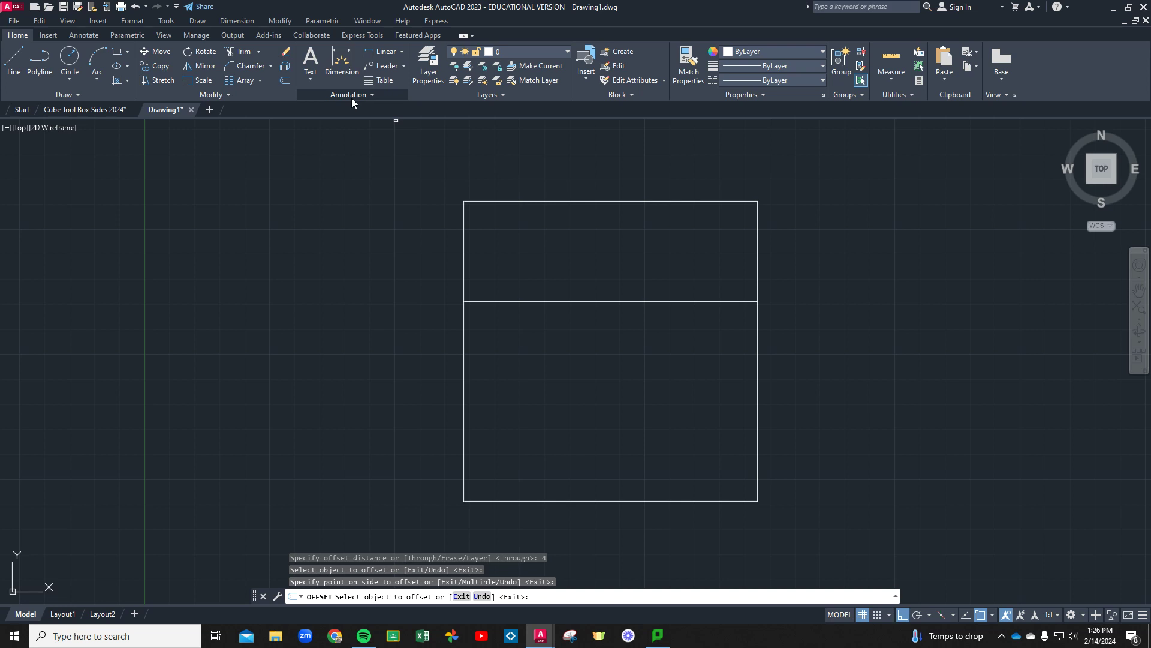
- Offset the 4-unit middle line upward by 1/8 to form a double line
left_click(283, 81)
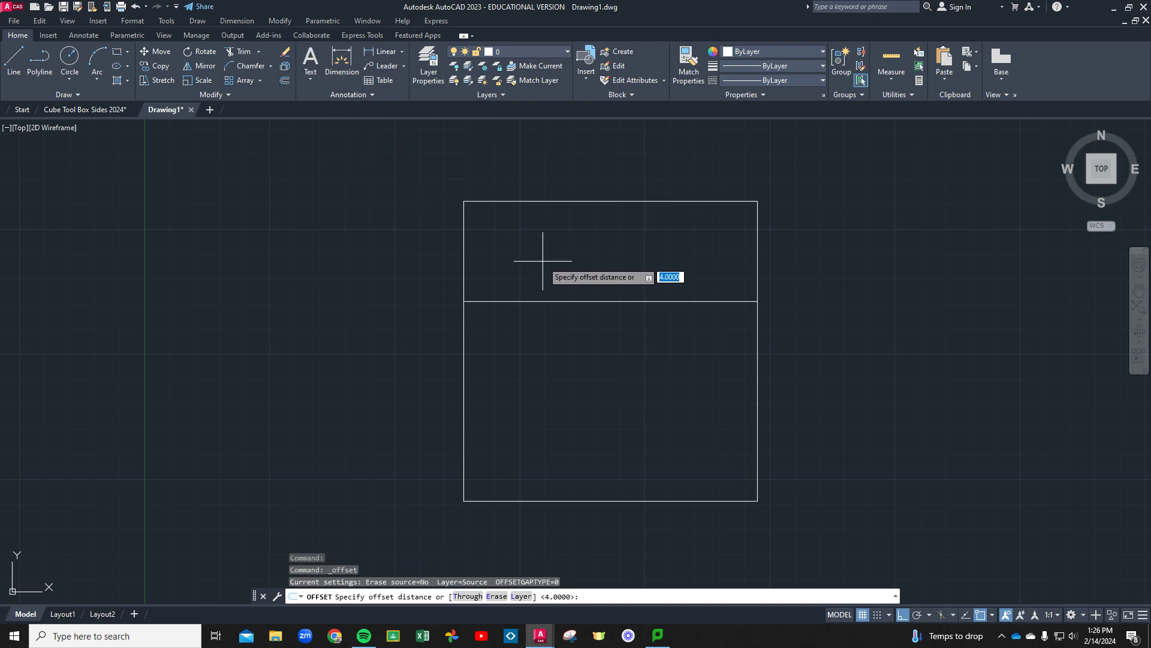
type("1/8")
key("Return")
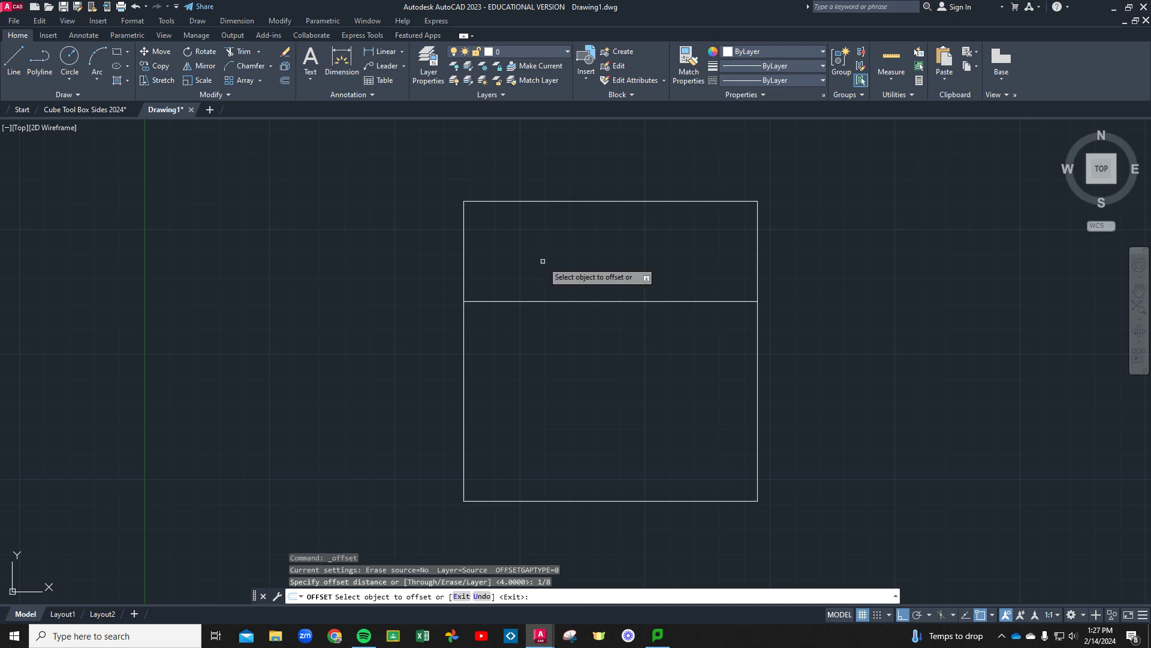
left_click(591, 301)
left_click(592, 276)
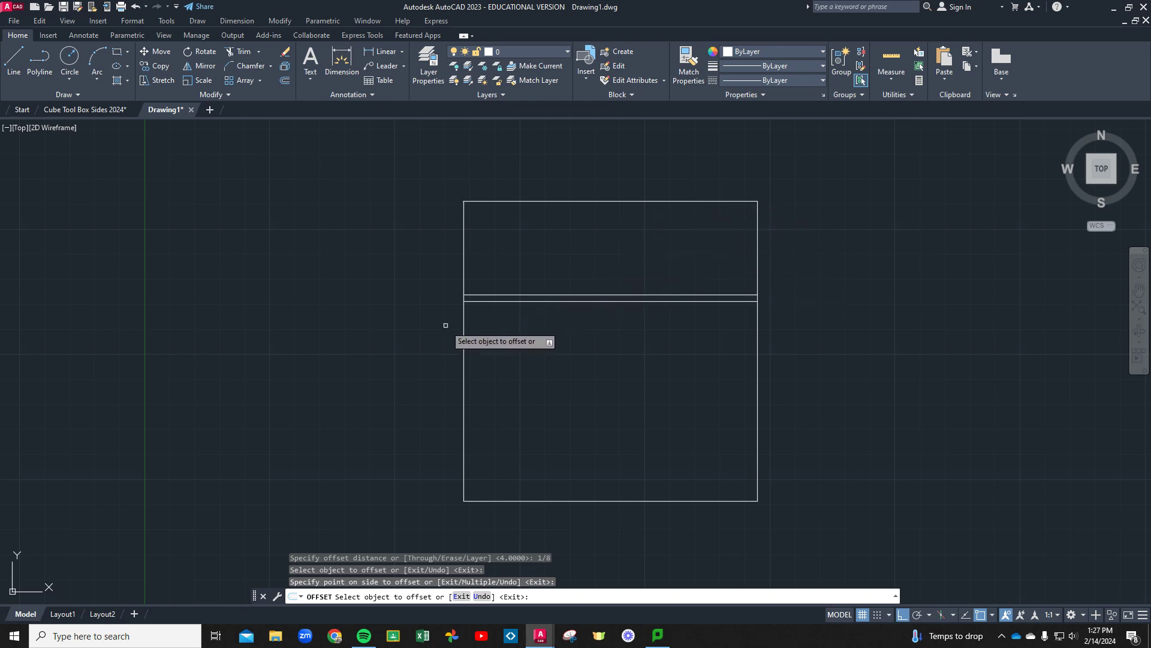
key("Escape")
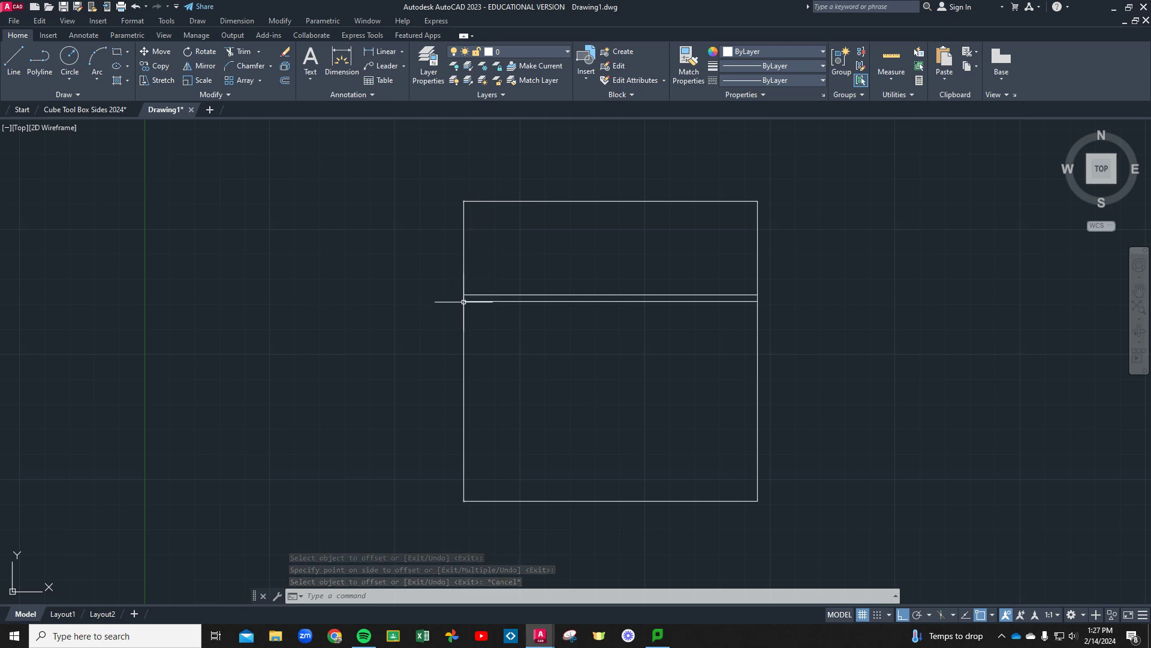
- Draw the left slanted line from 0.5 inside the top-left corner to the double line's left end
right_click(464, 301)
key("Escape")
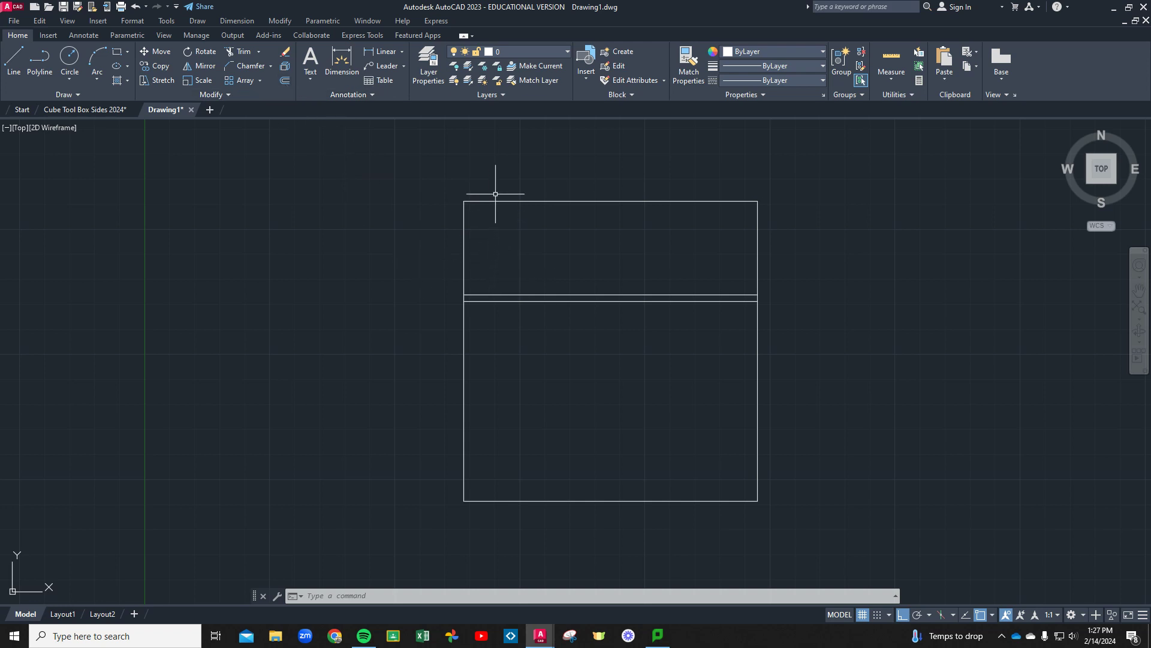
left_click(16, 54)
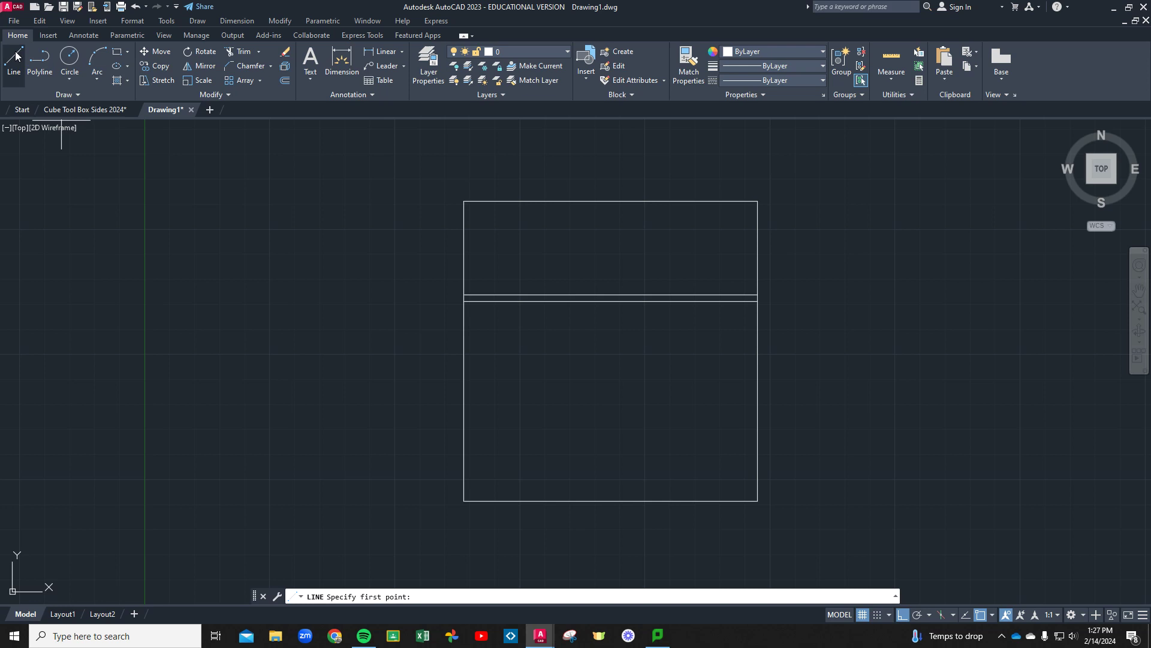
left_click(465, 201)
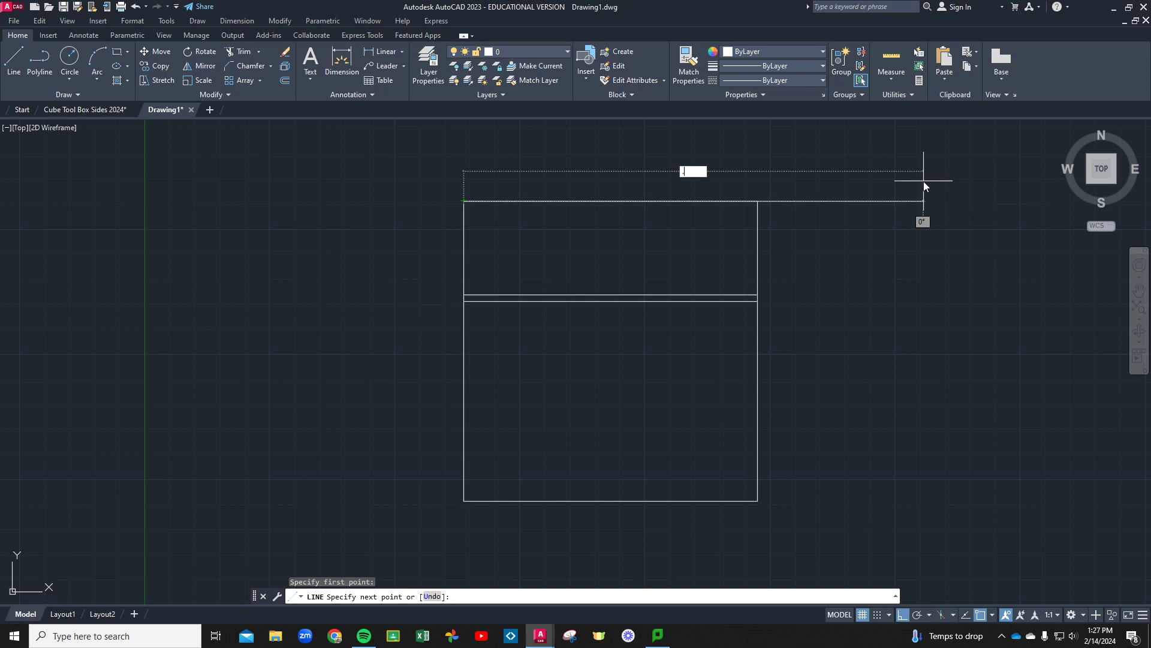
type(".5")
key("Return")
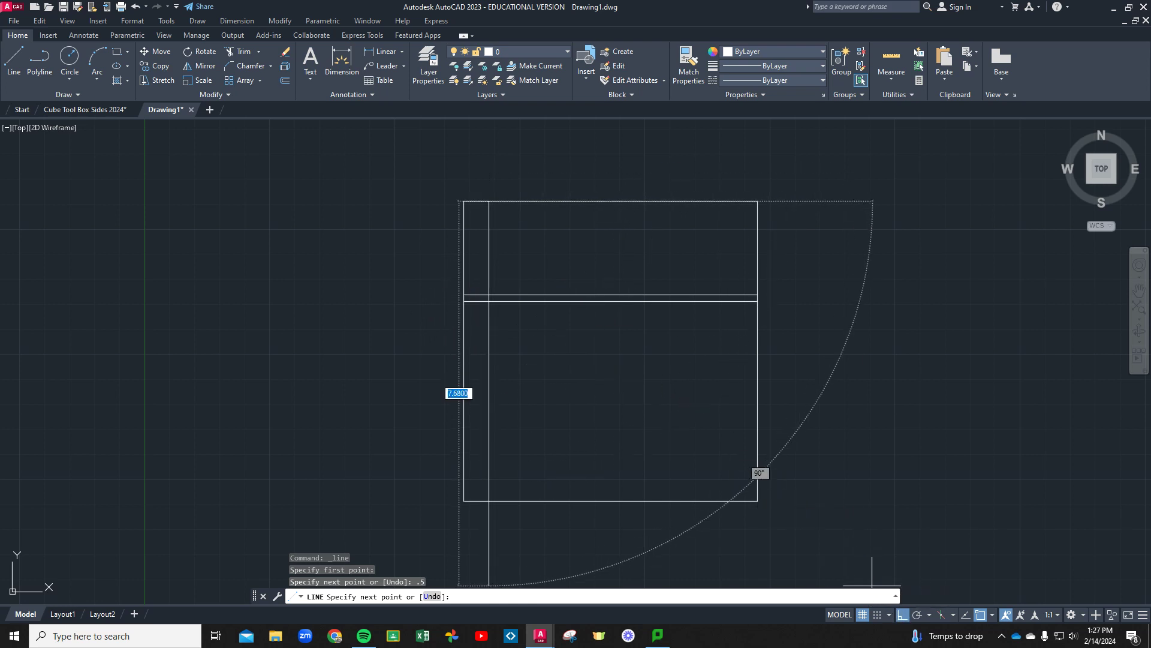
scroll(465, 303, "up", 4)
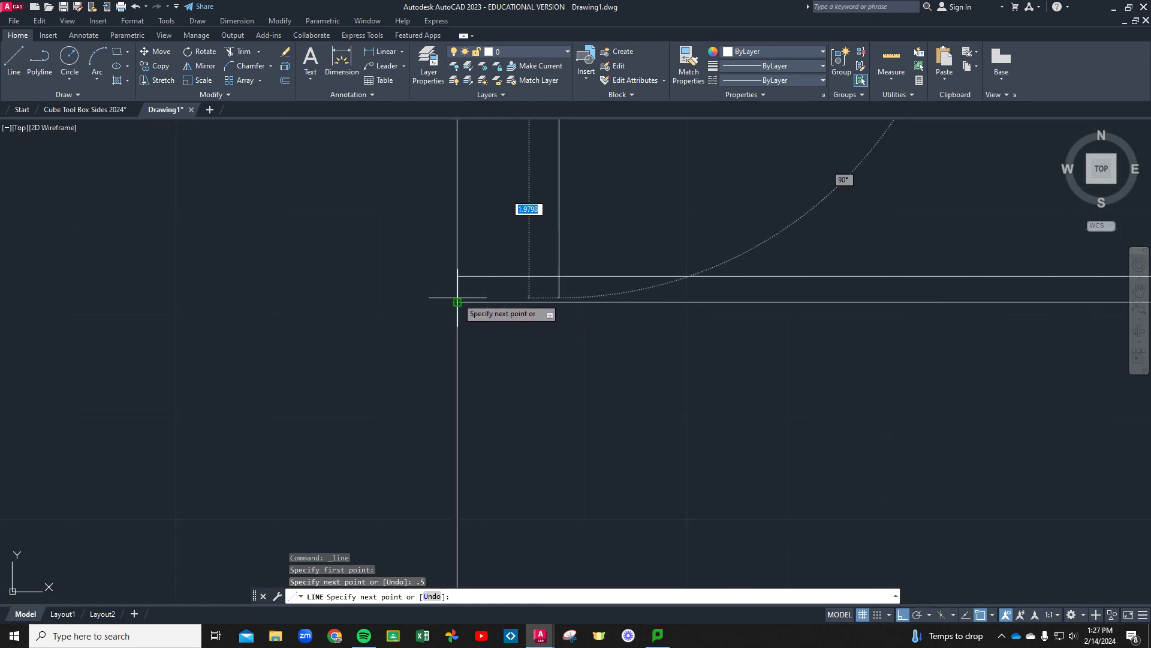
left_click(457, 301)
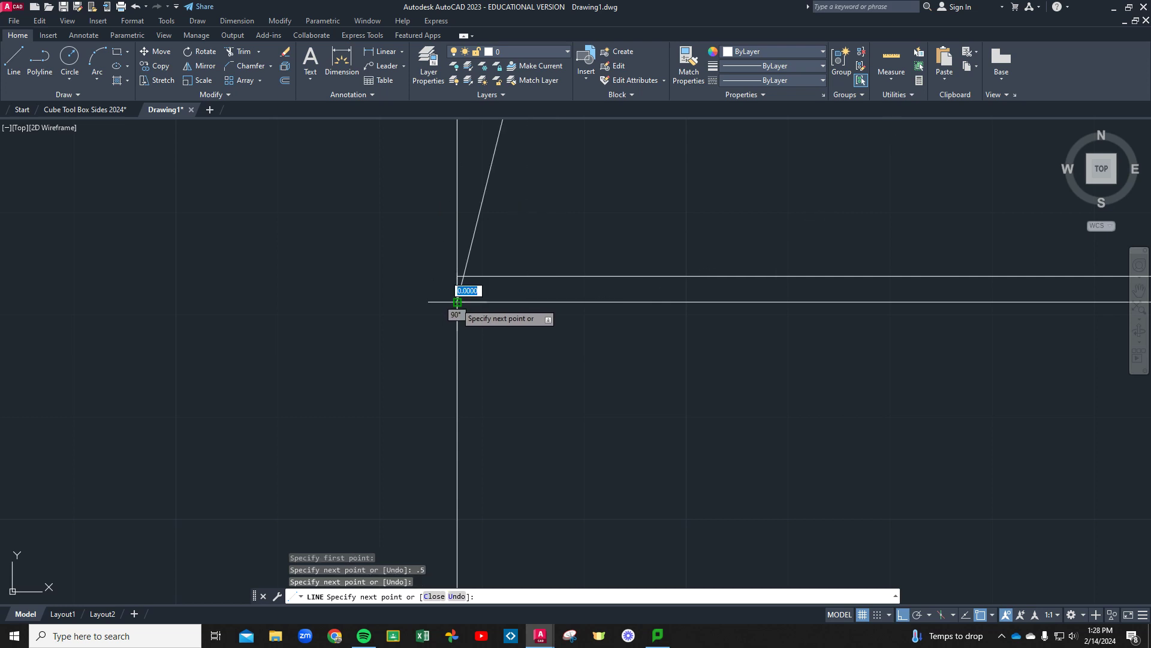
right_click(410, 307)
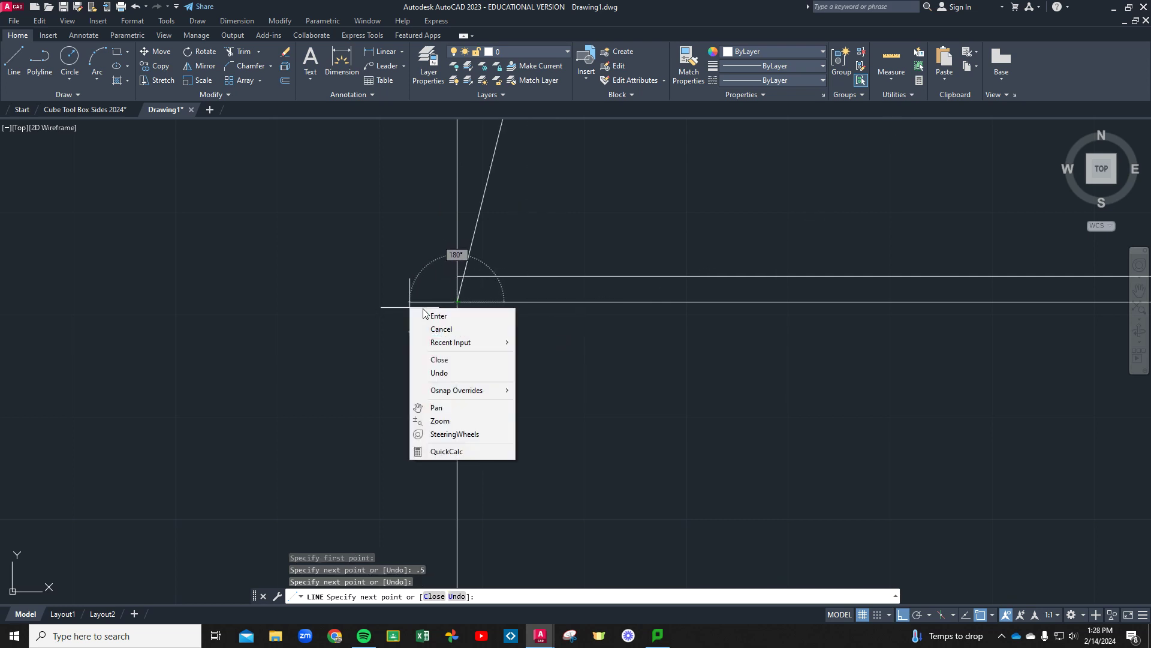
left_click(444, 317)
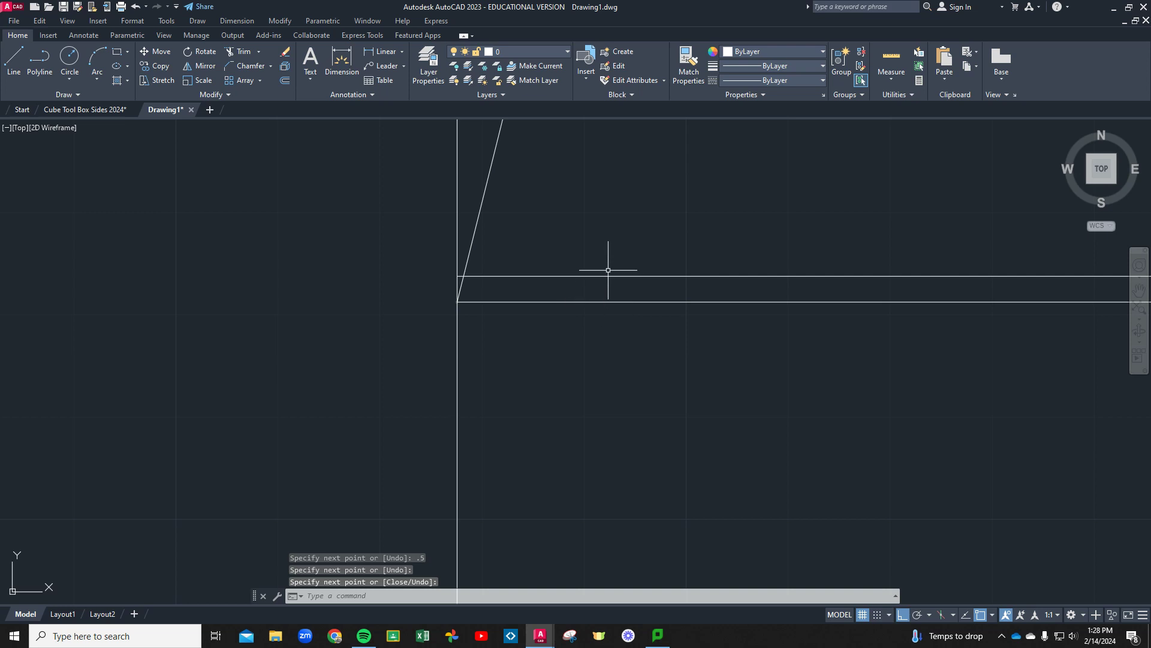
- Draw the right slanted line from 0.5 inside the top-right corner to the double line's right end
scroll(608, 269, "down", 4)
middle_click_drag(607, 234, 504, 263)
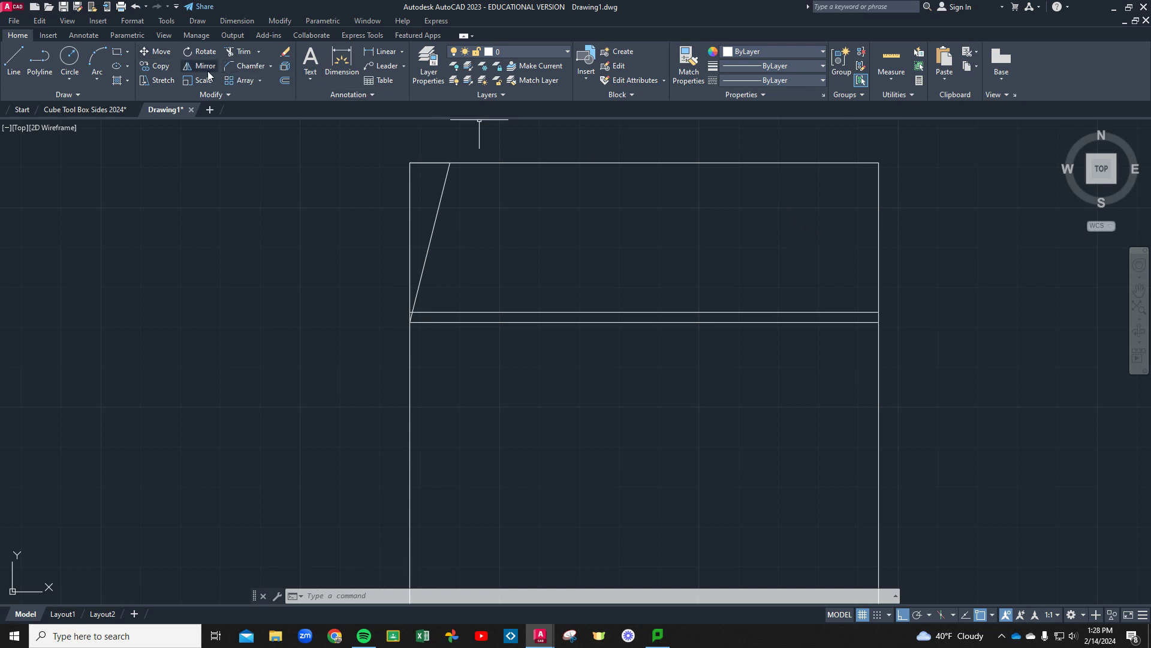
left_click(20, 52)
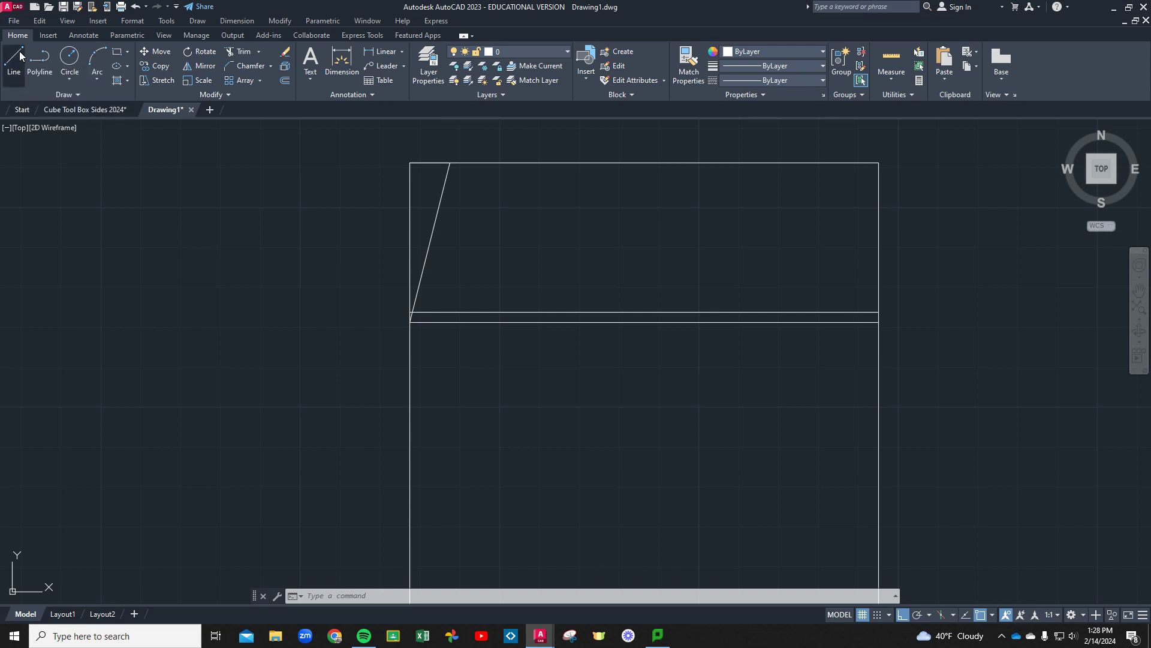
left_click(878, 163)
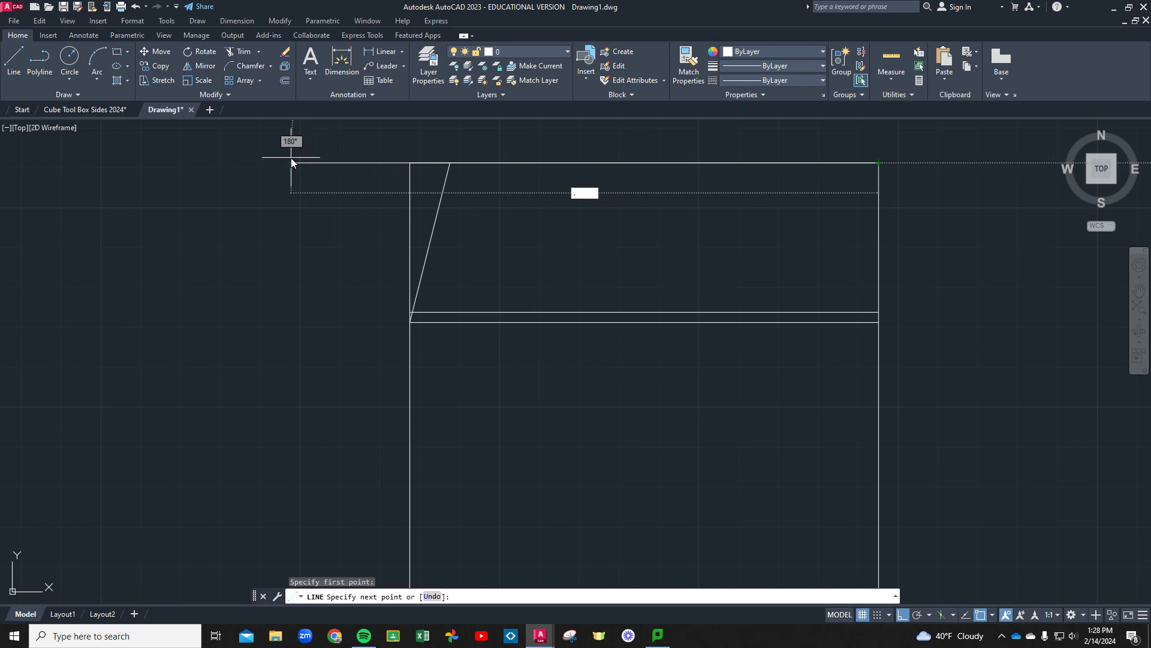
key("Return")
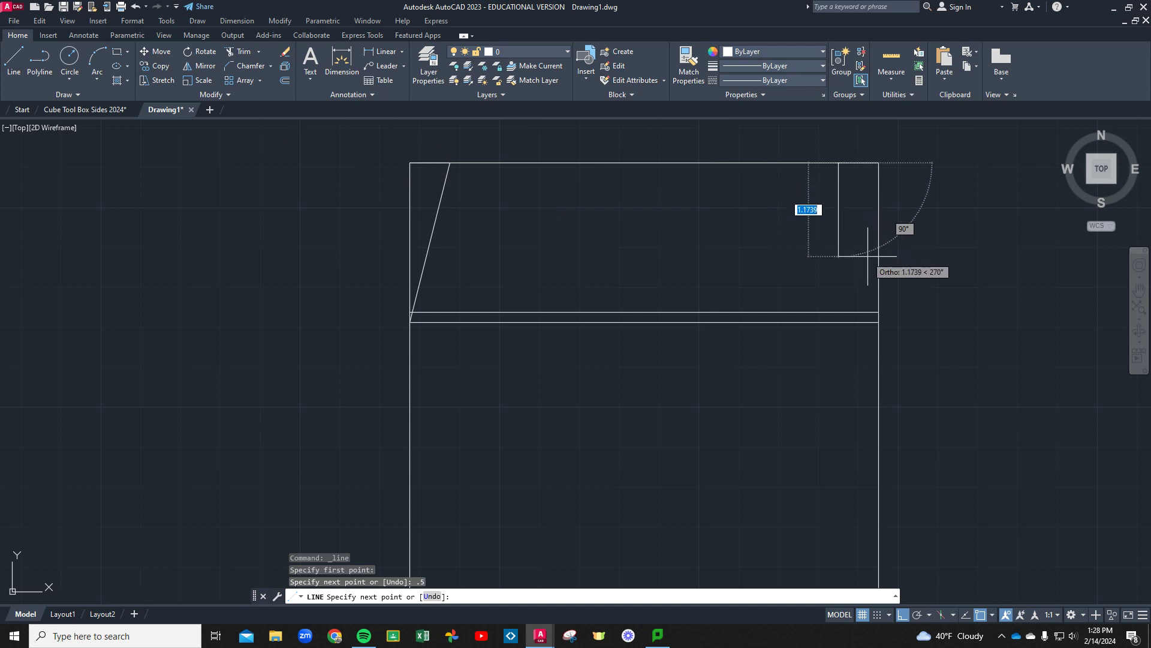
left_click(880, 322)
right_click(916, 333)
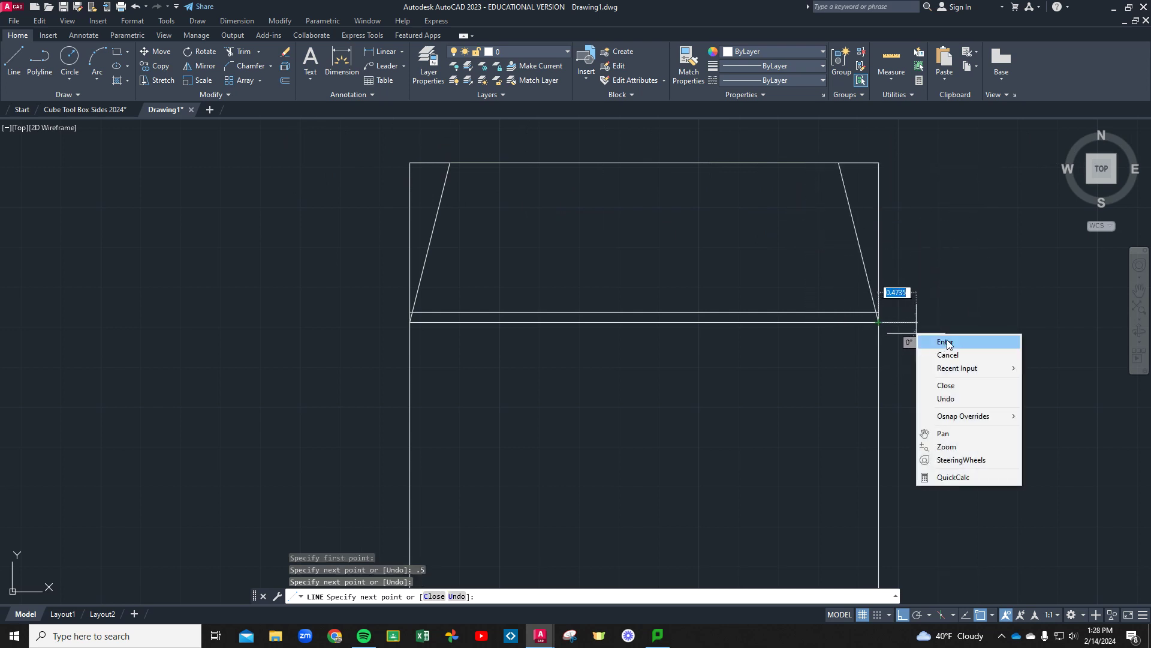
left_click(946, 342)
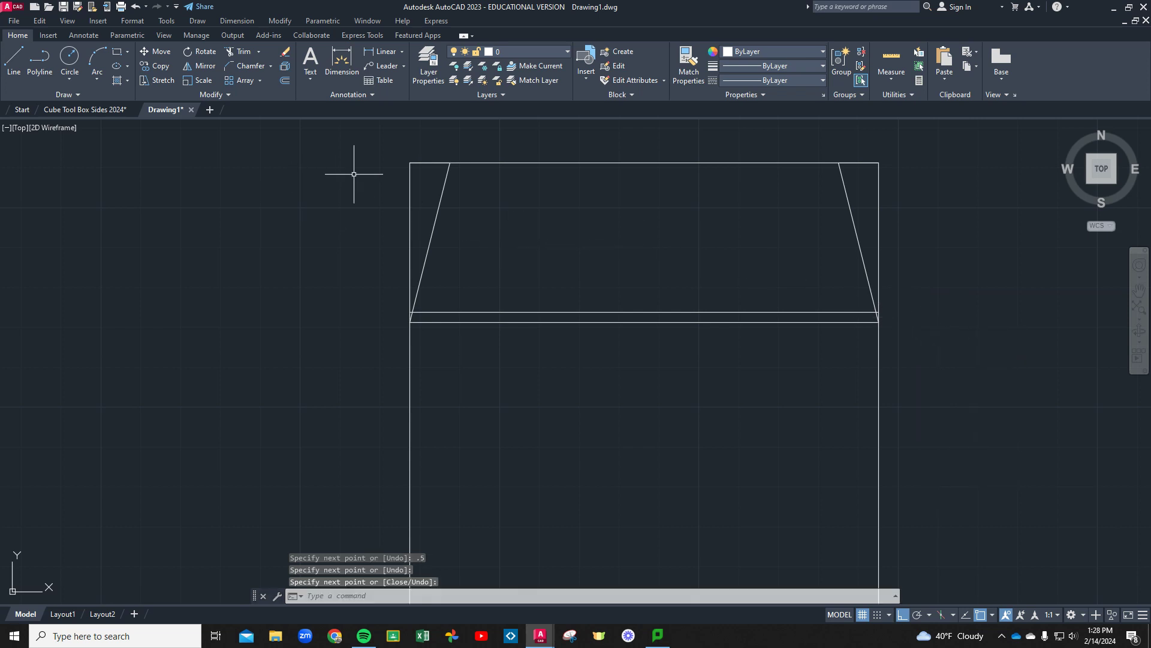
- Trim the upright edges and corner stubs outside both slanted sides with fences
left_click(241, 53)
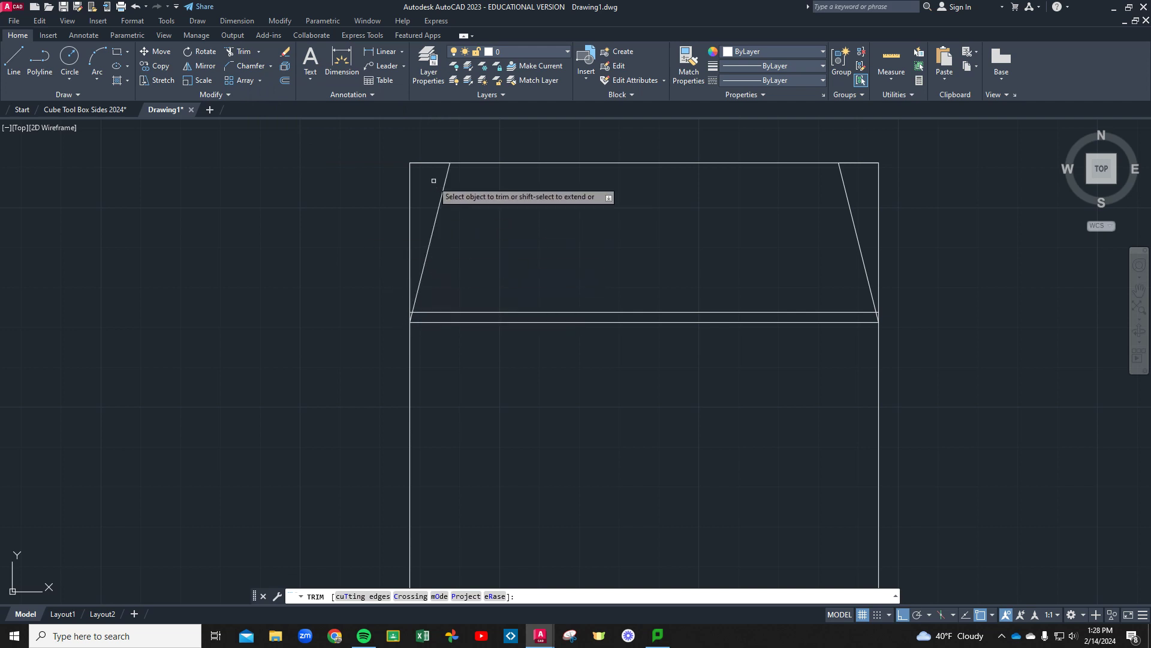
mouse_move(440, 148)
left_mouse_down()
mouse_move(391, 256)
mouse_move(394, 375)
left_mouse_up()
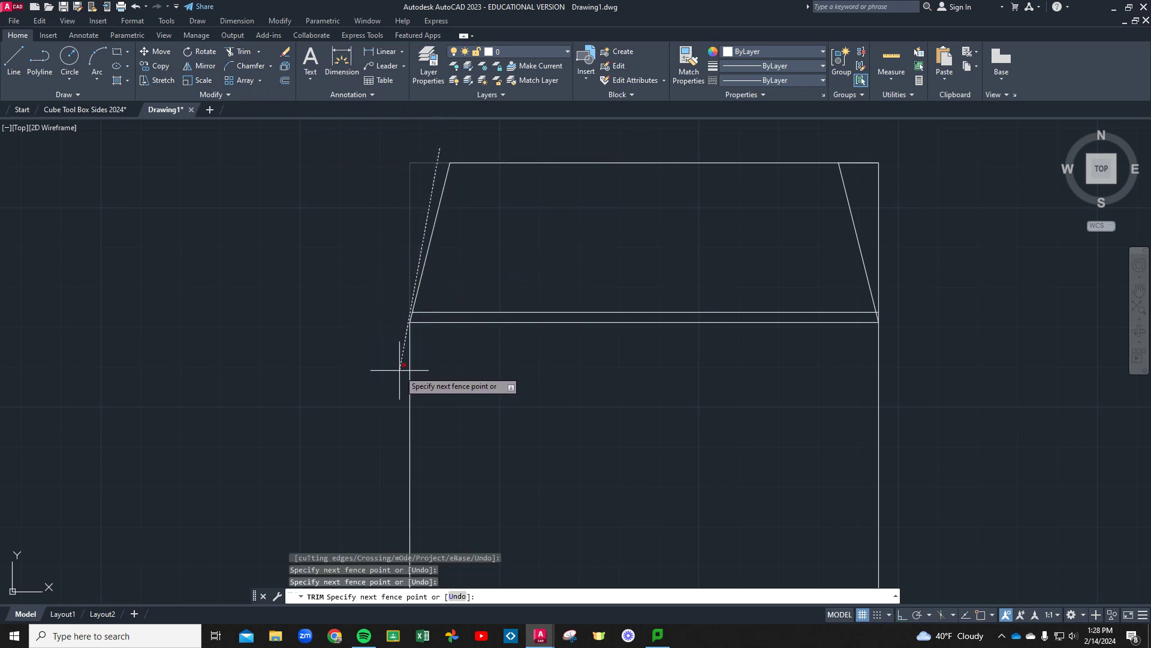
scroll(405, 339, "up", 4)
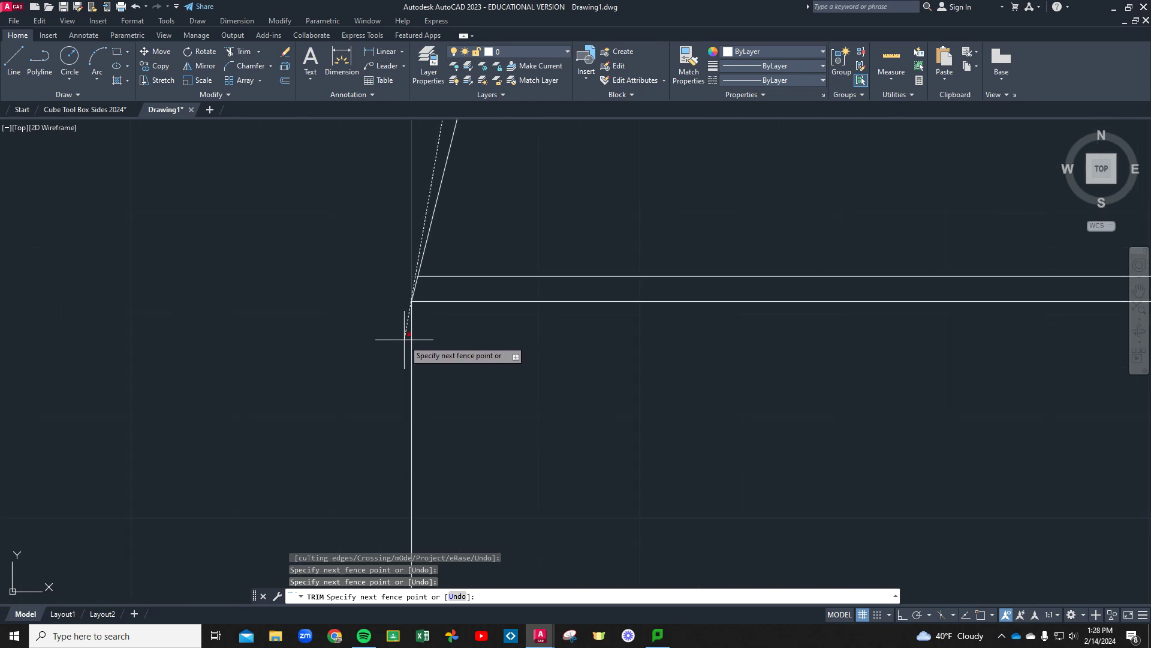
key("Return")
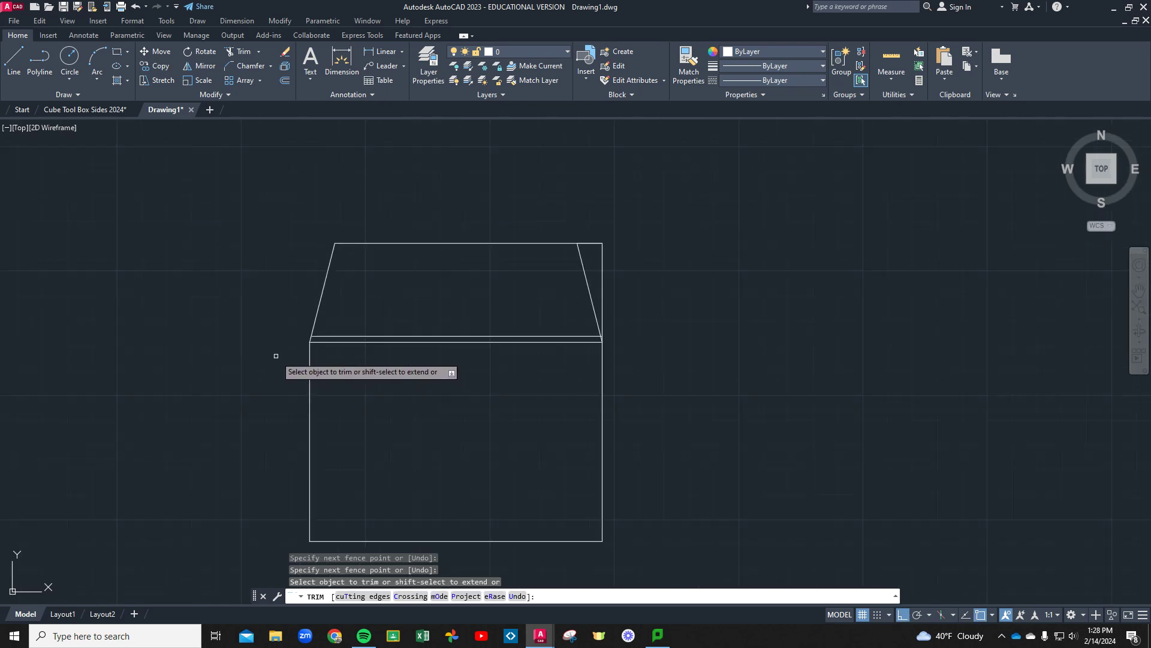
scroll(279, 355, "down", 5)
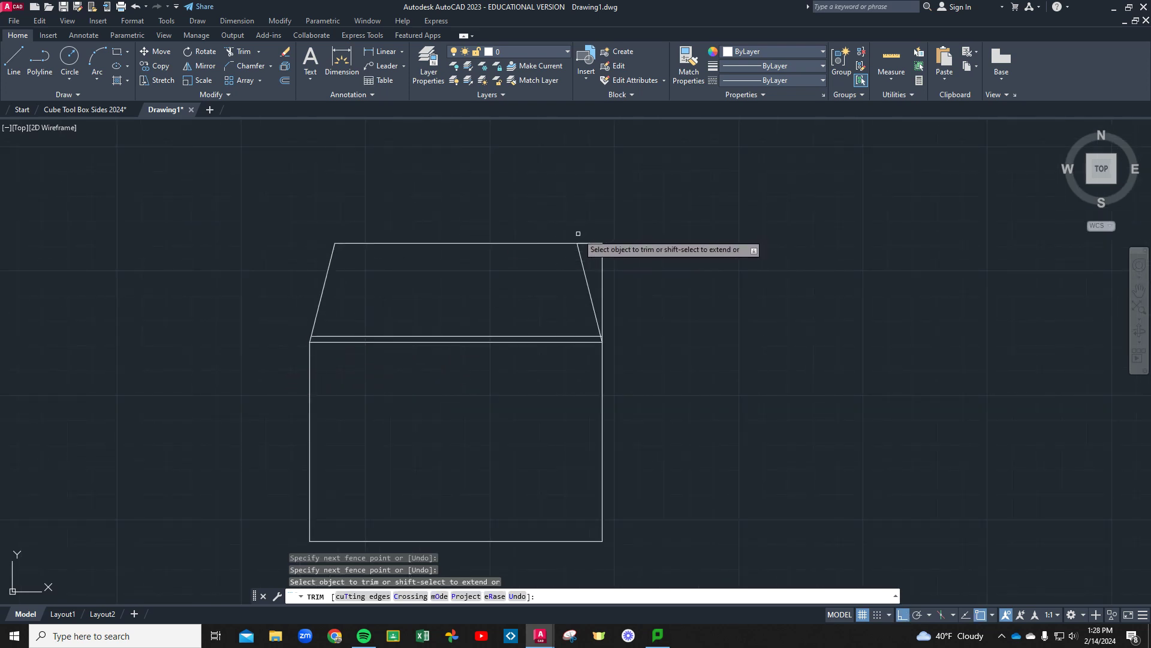
left_click(581, 235)
scroll(609, 344, "up", 4)
key("Return")
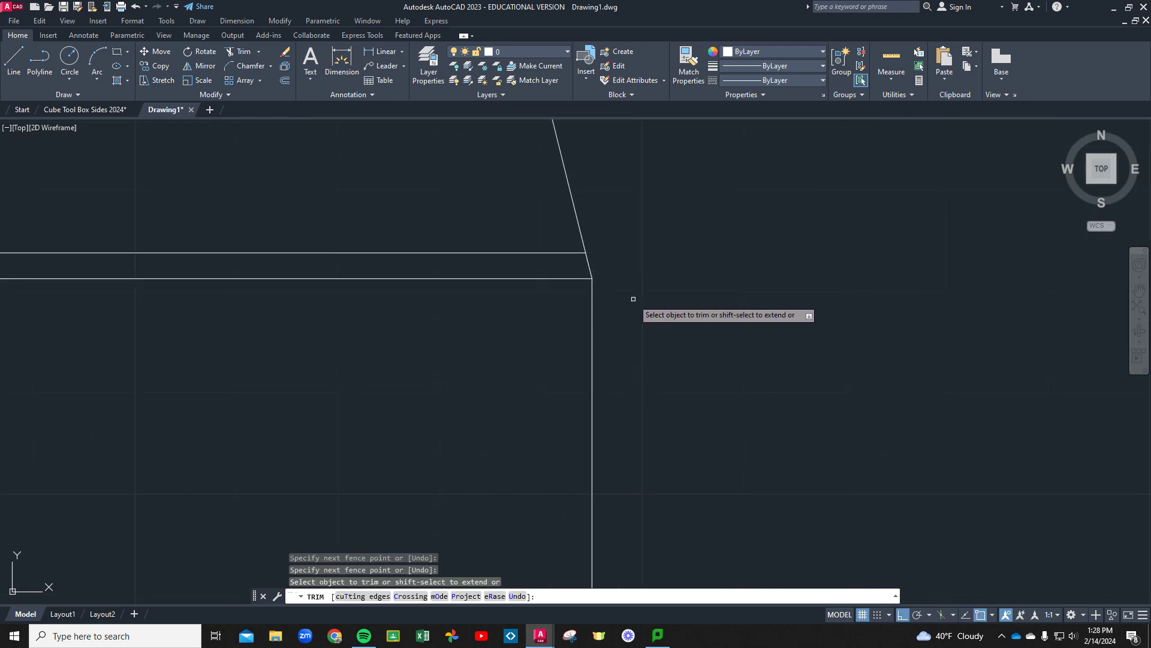
scroll(637, 301, "down", 4)
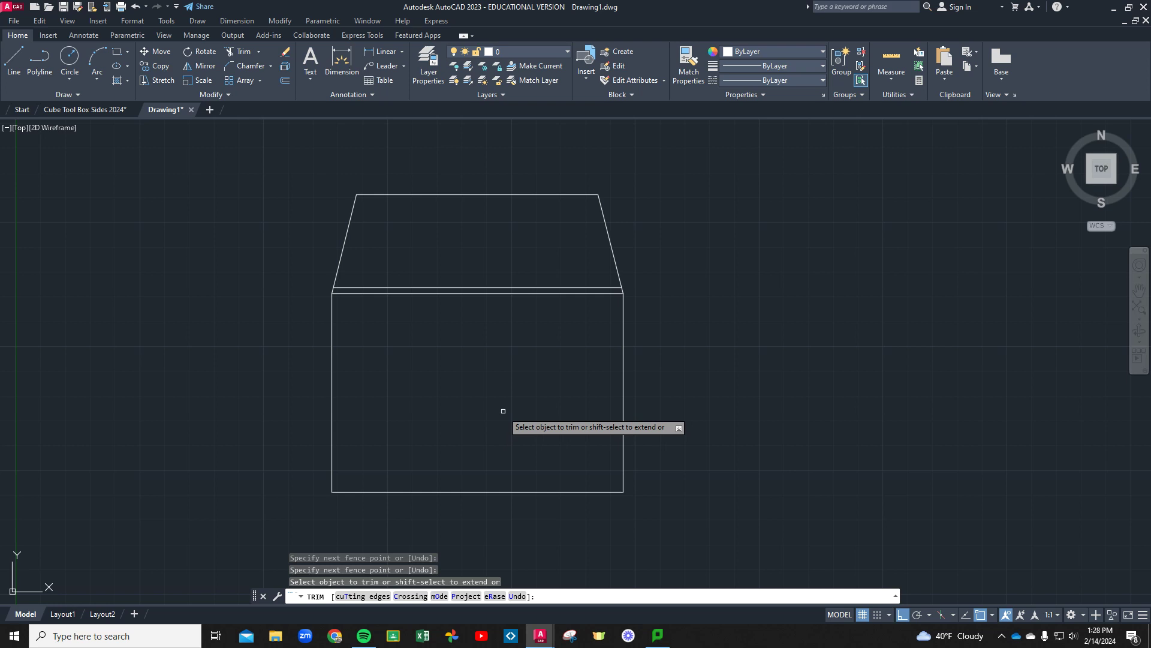
- Launch Chamfer from the Modify panel's corner dropdown instead of Fillet
left_click(271, 67)
left_click(260, 88)
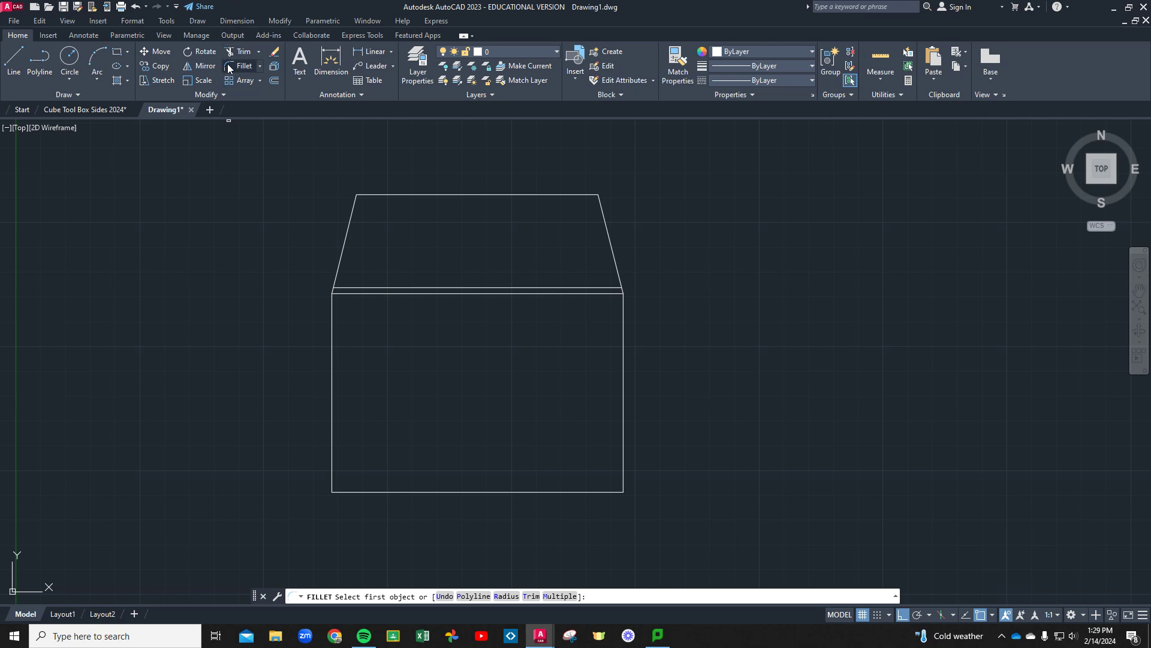
left_click(261, 66)
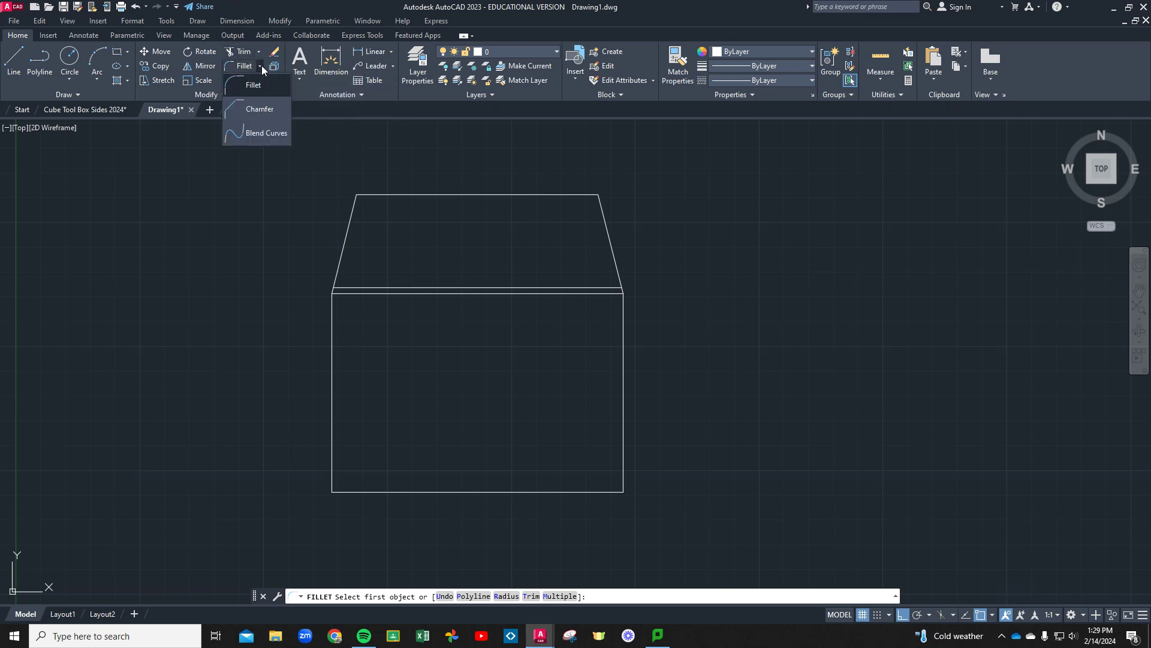
left_click(257, 109)
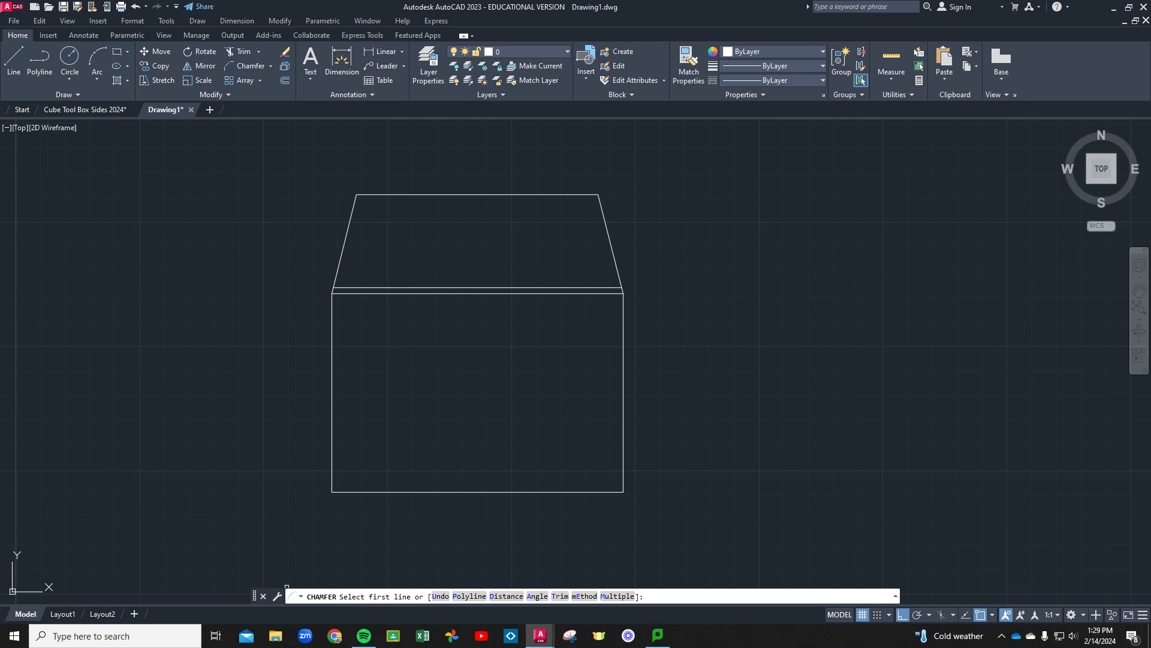
left_click(599, 635)
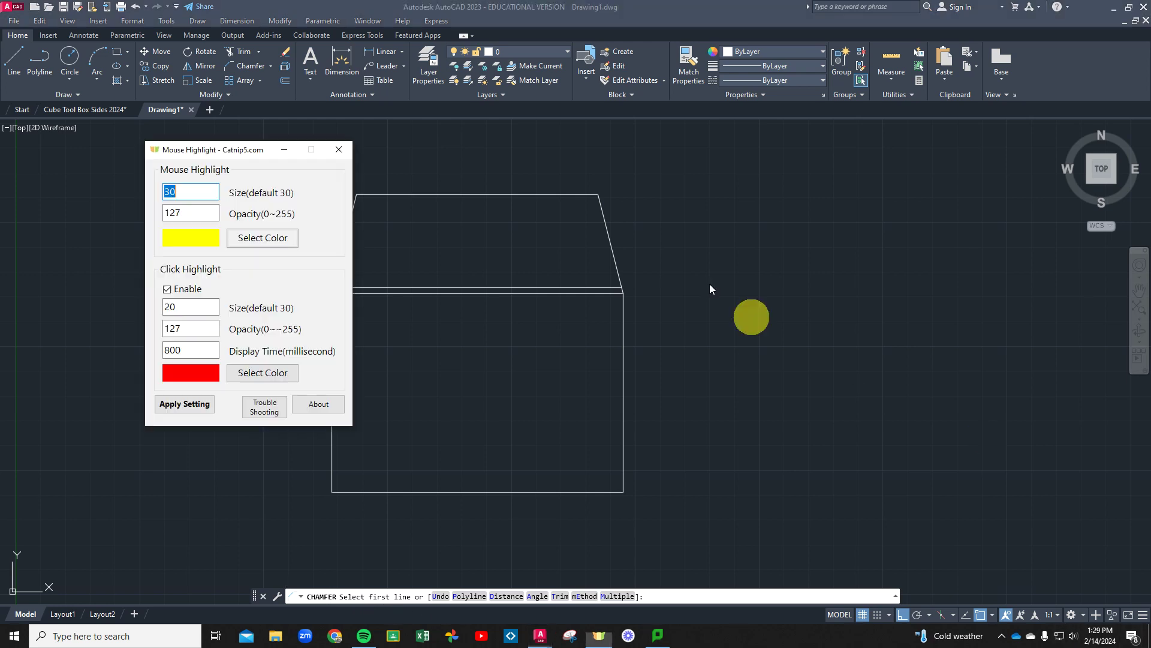
left_click(225, 148)
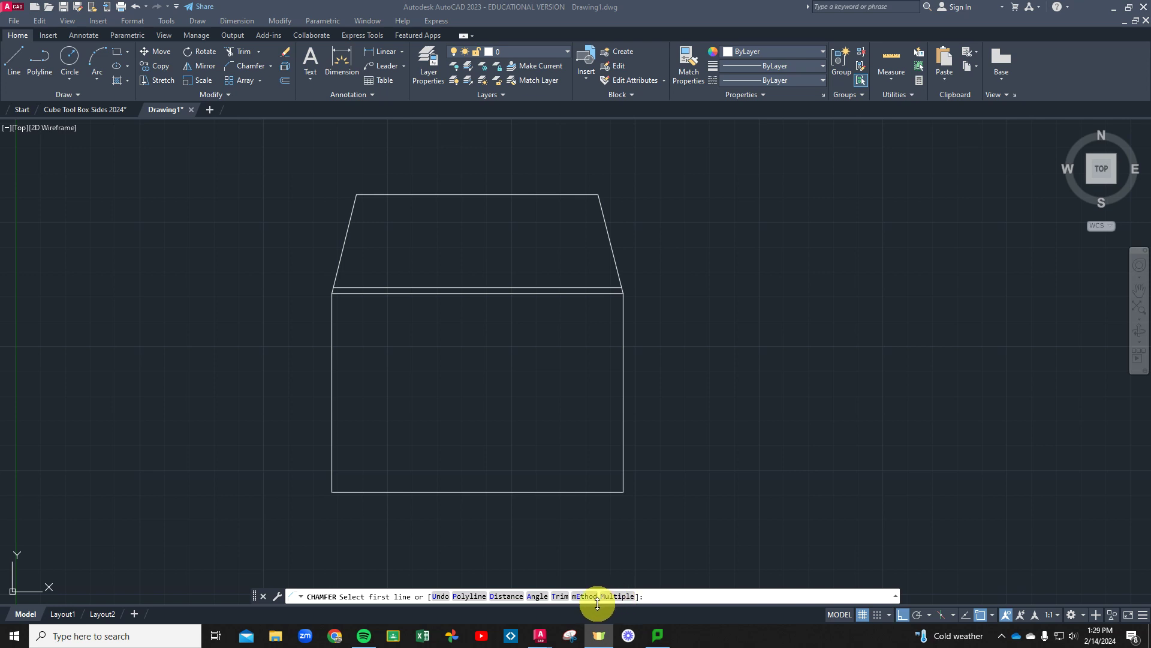
- Set both chamfer distances to 0.25 and bevel the lower-left corner
left_click(505, 596)
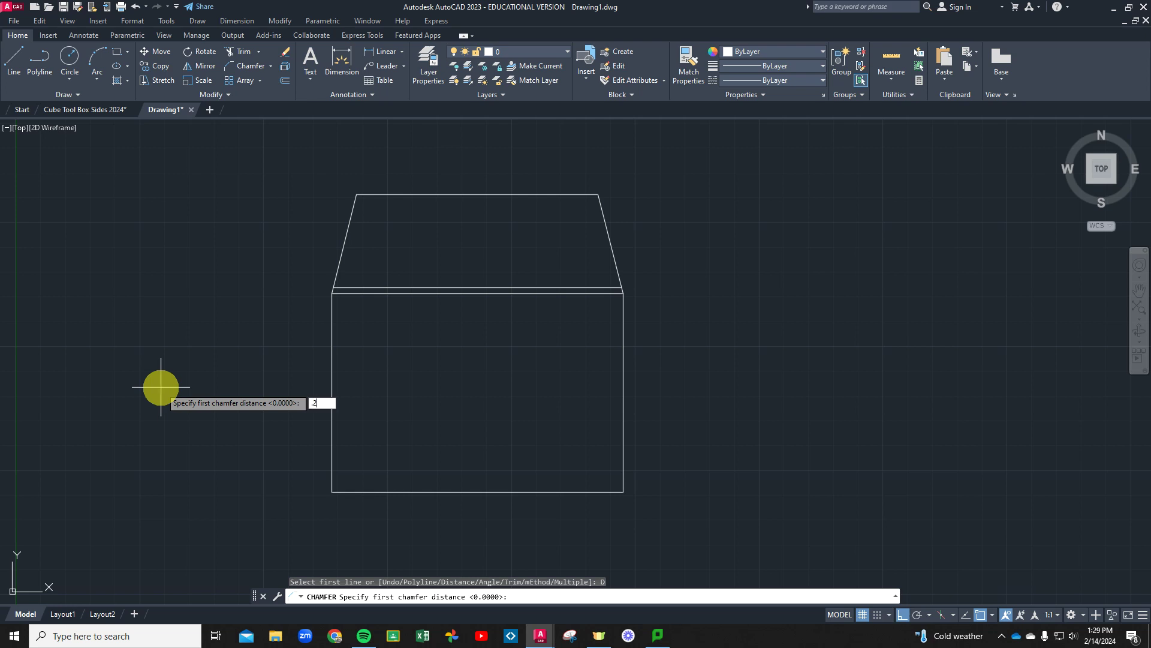
key("Return")
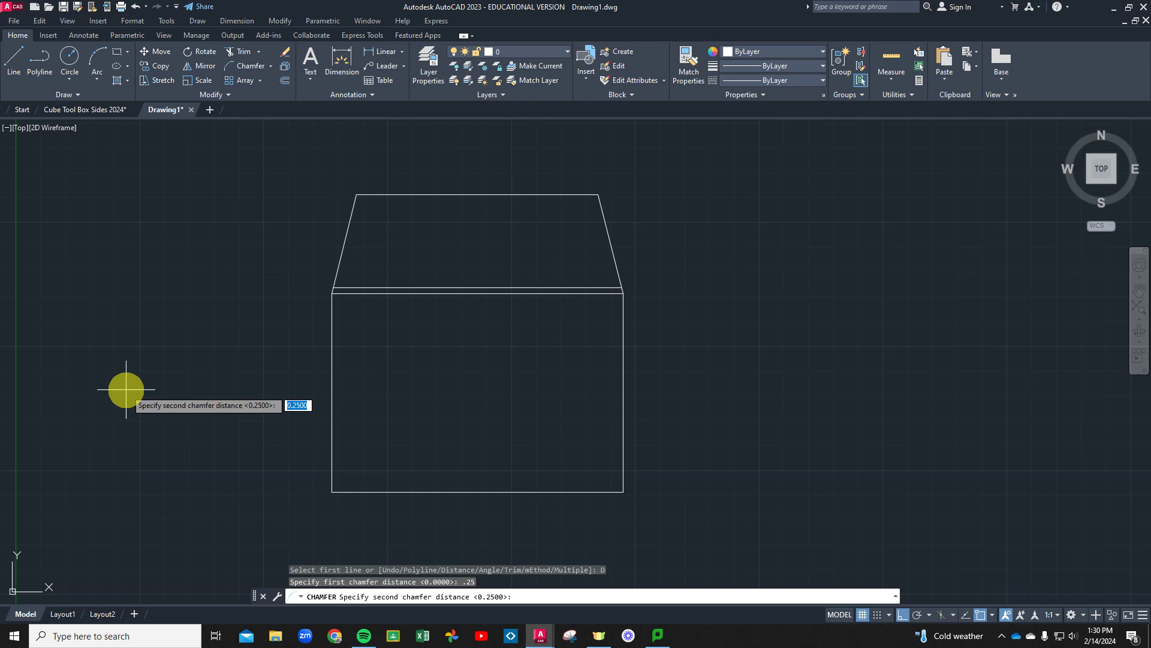
key("Return")
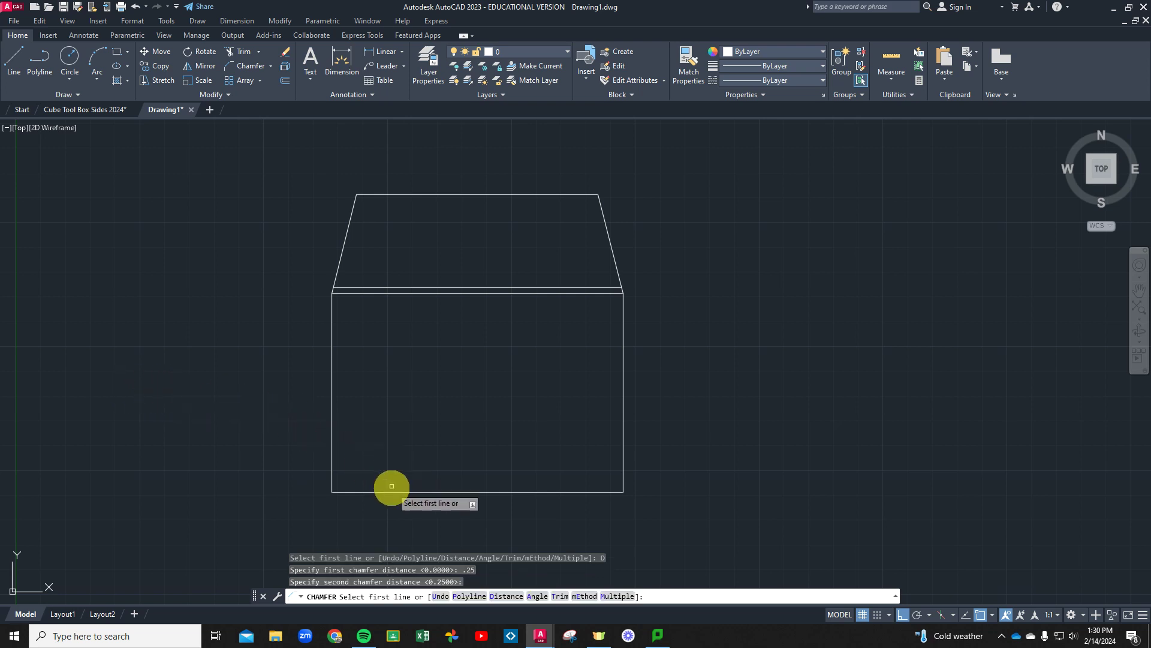
left_click(331, 480)
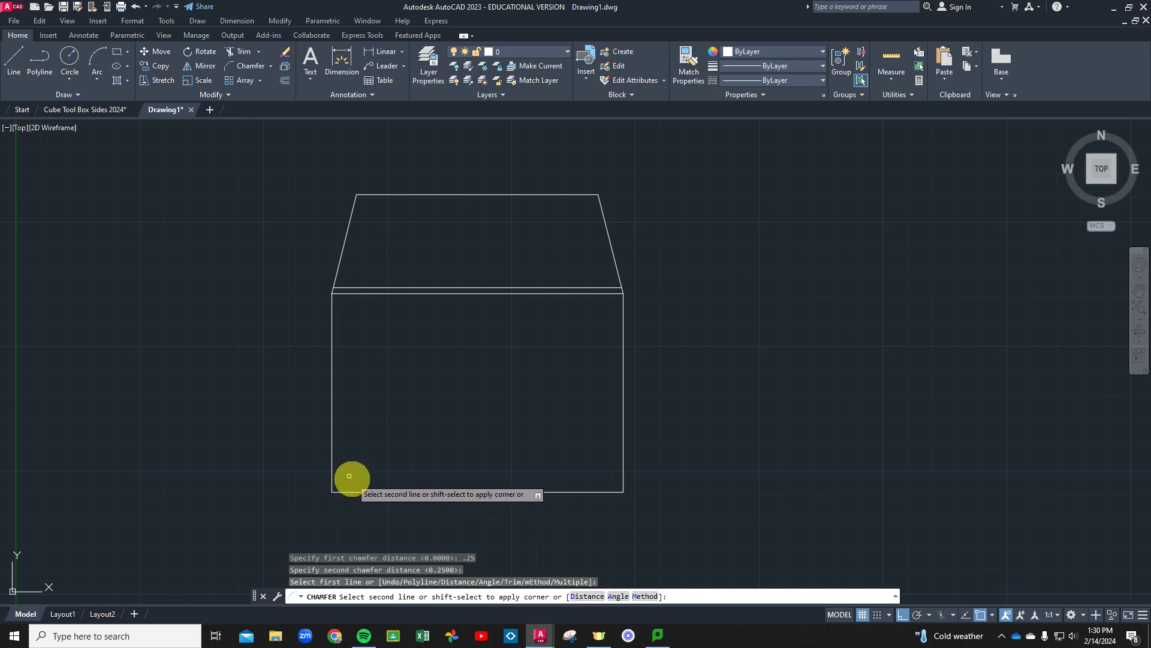
left_click(351, 491)
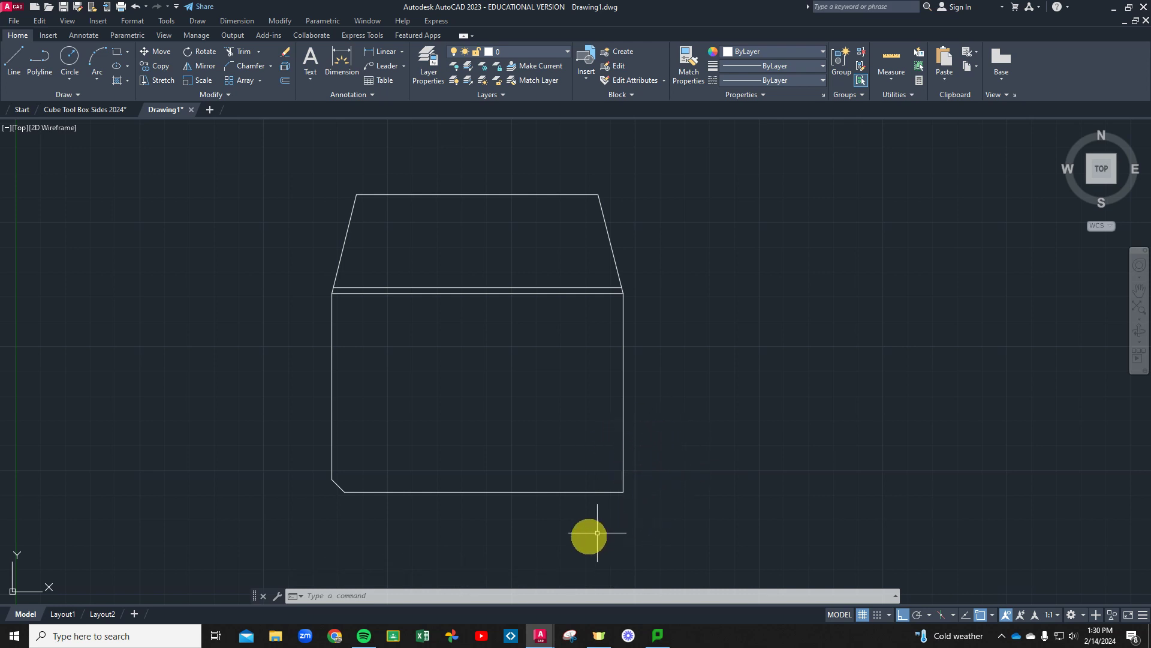
- Bevel the lower-right corner with the same 0.25 by 0.25 chamfer
left_click(250, 65)
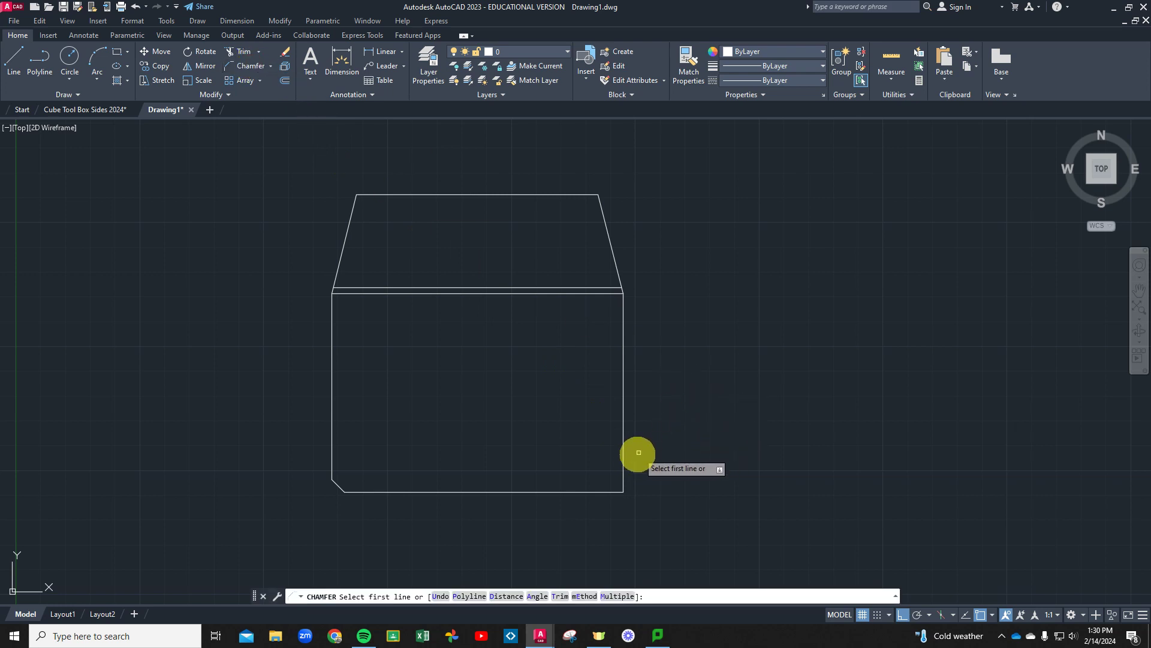
left_click(623, 474)
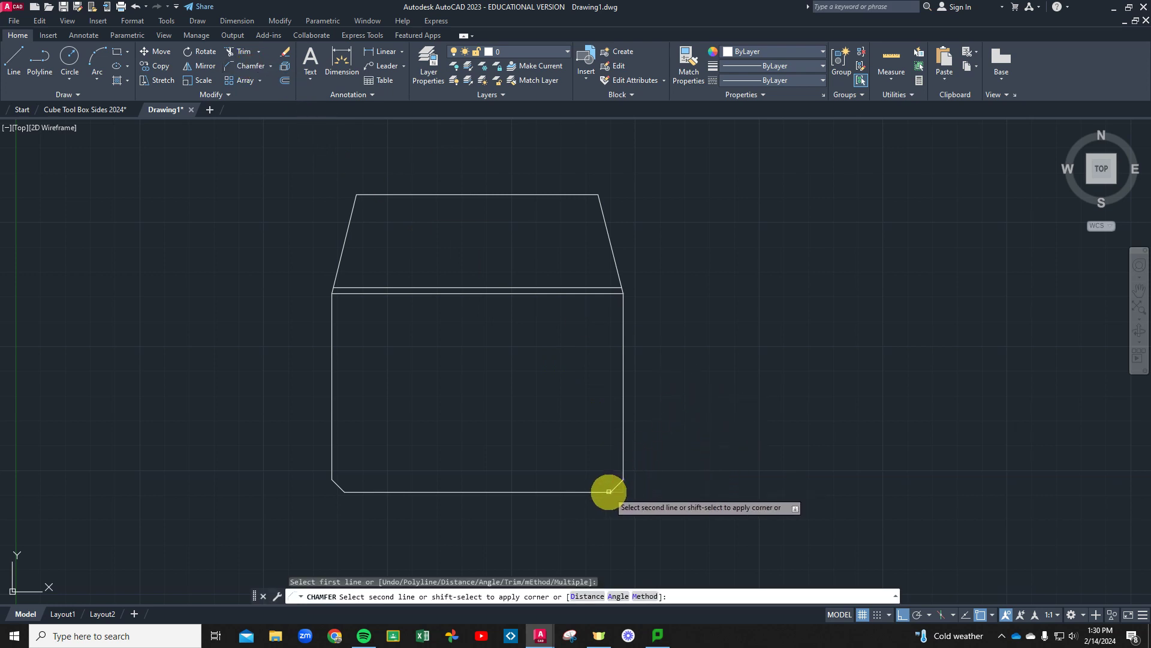
left_click(604, 492)
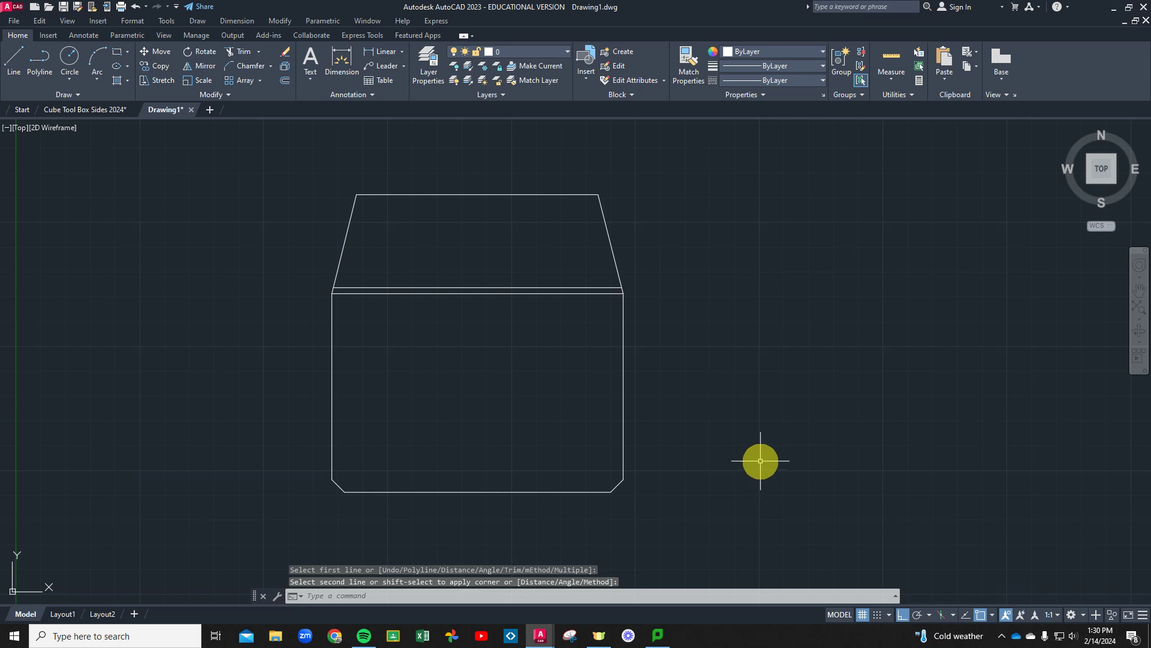
right_click(761, 461)
left_click(757, 282)
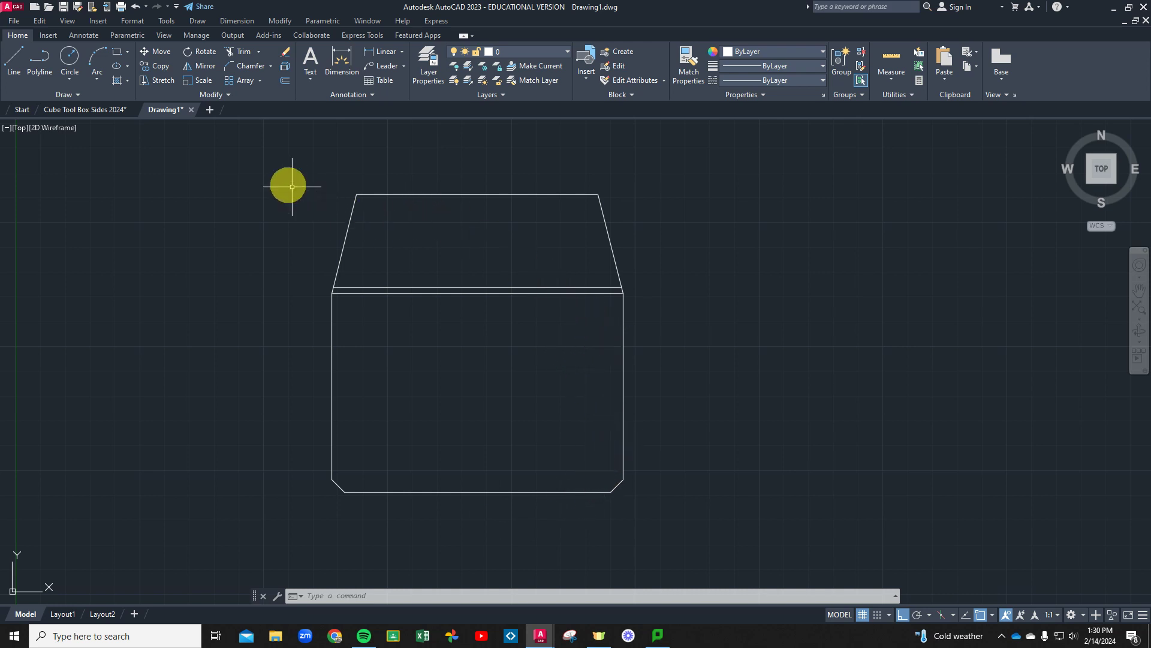
- Add a 6.0000 height dimension right of the box and a 5.8750 width dimension below
left_click(341, 59)
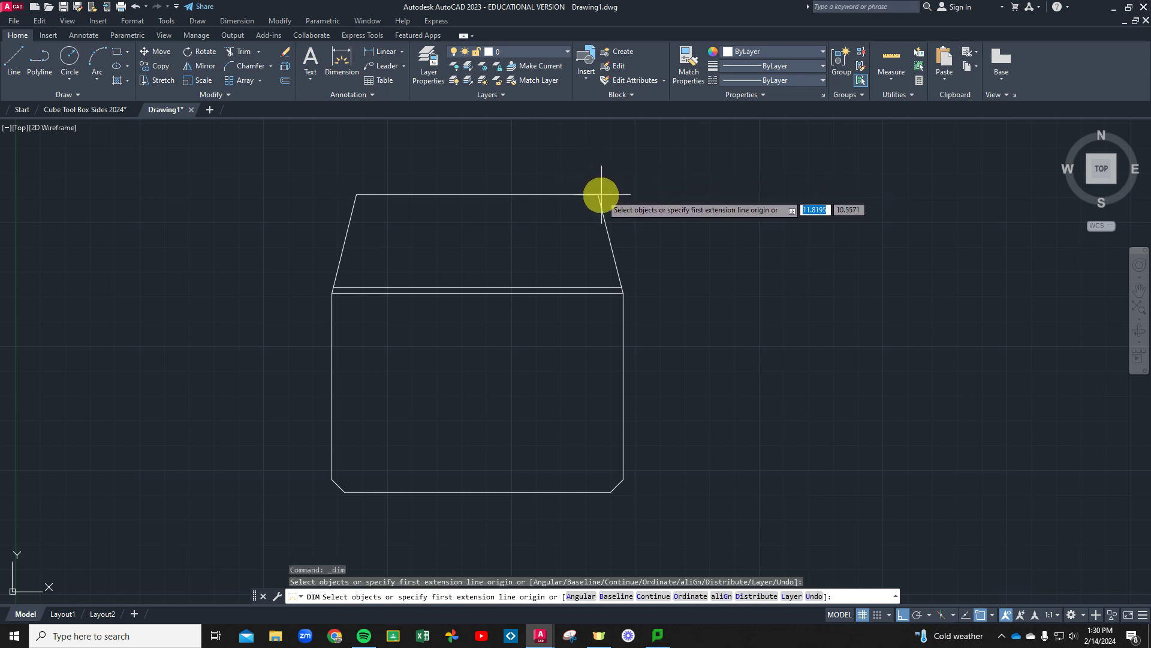
left_click(598, 195)
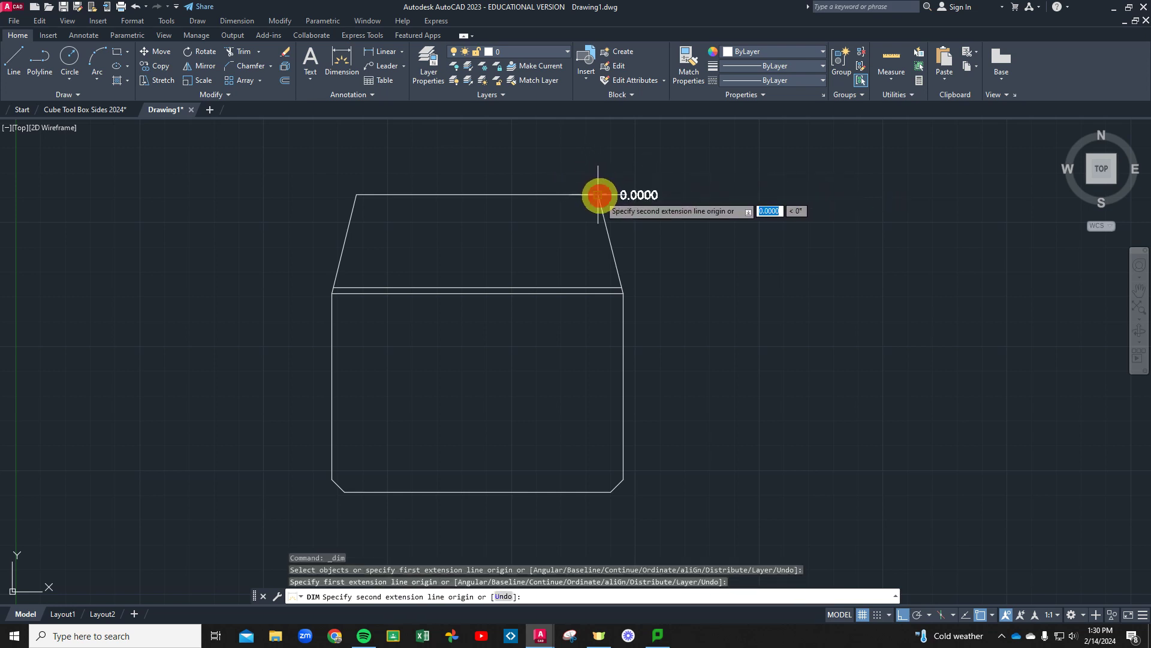
left_click(610, 489)
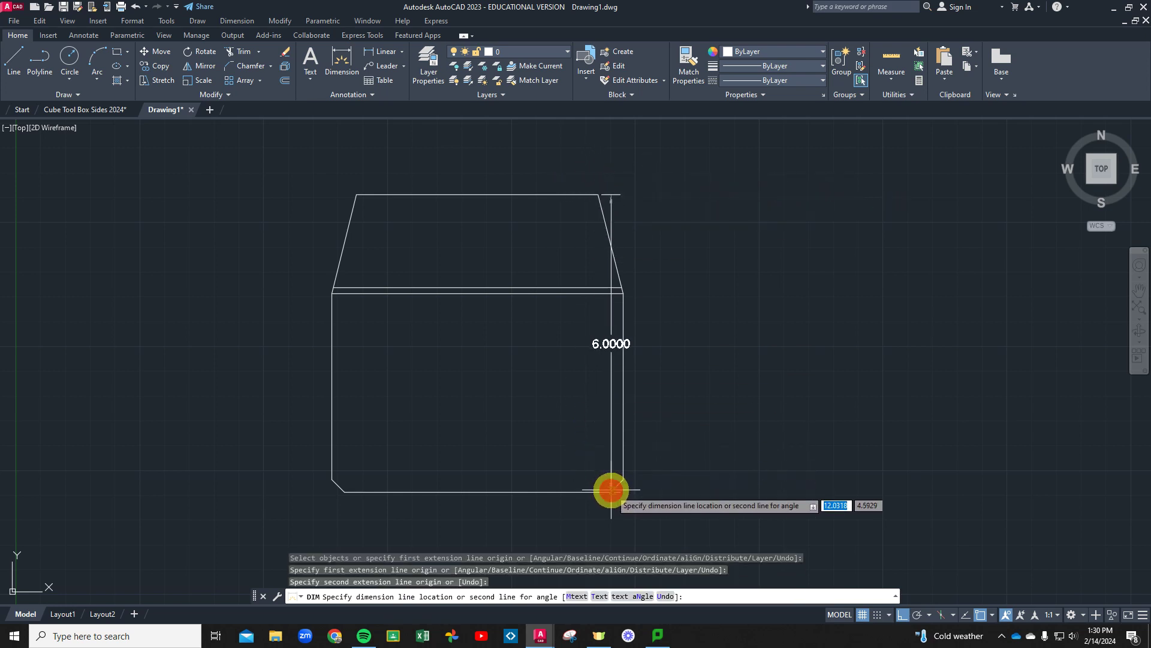
left_click(724, 412)
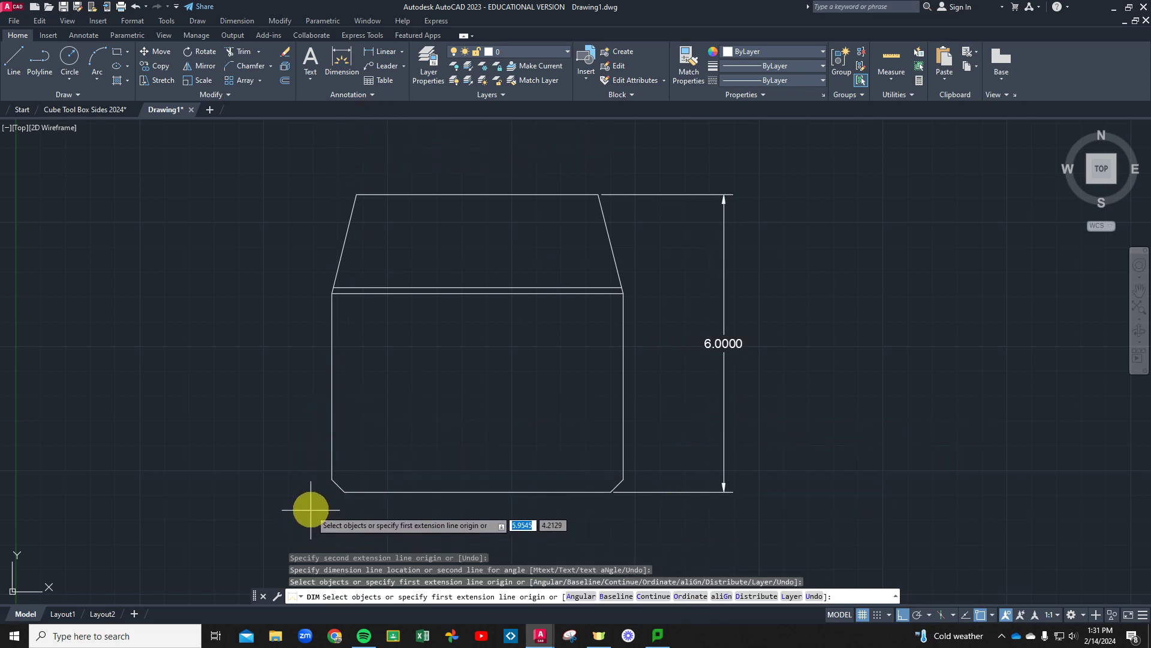
left_click(332, 481)
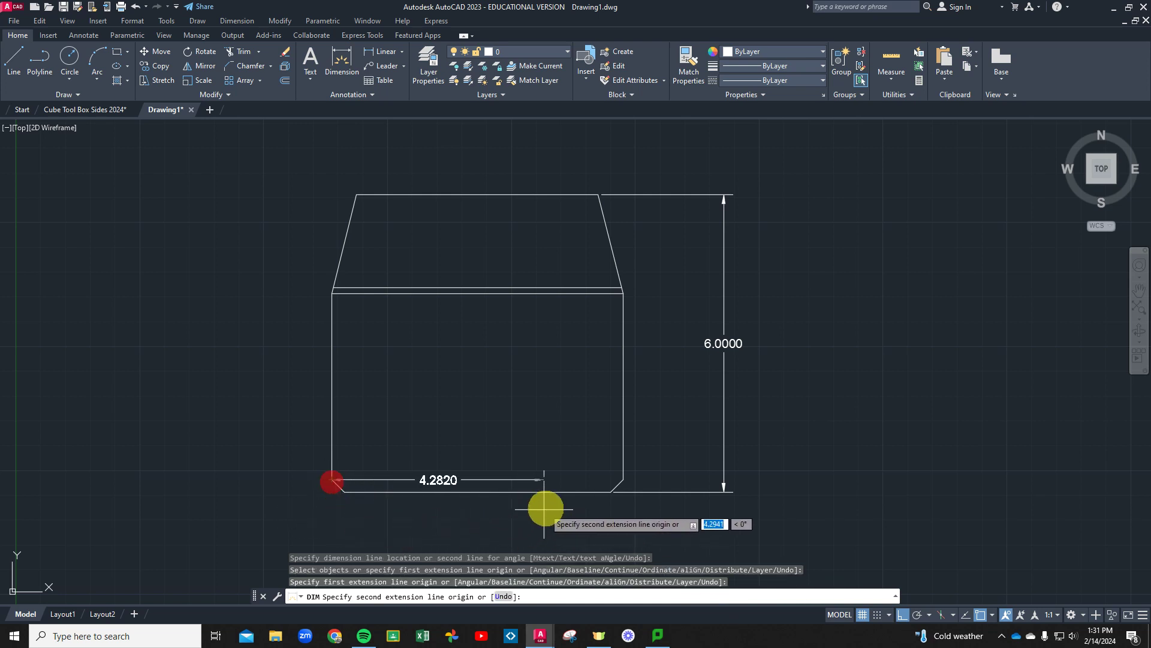
left_click(623, 479)
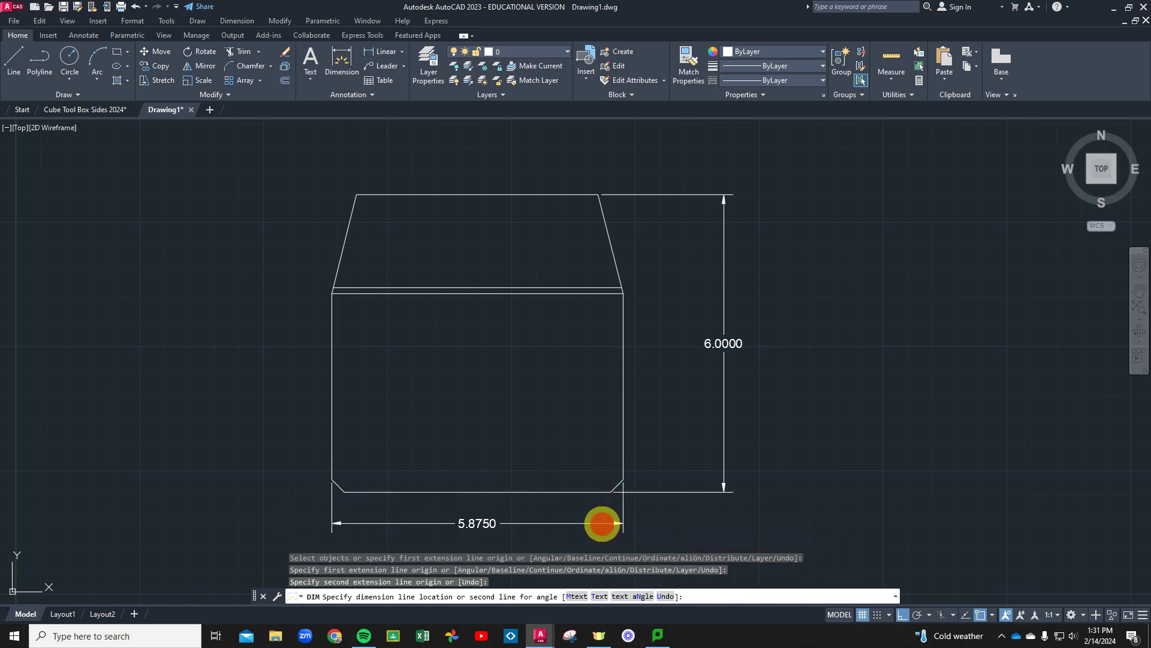
left_click(602, 524)
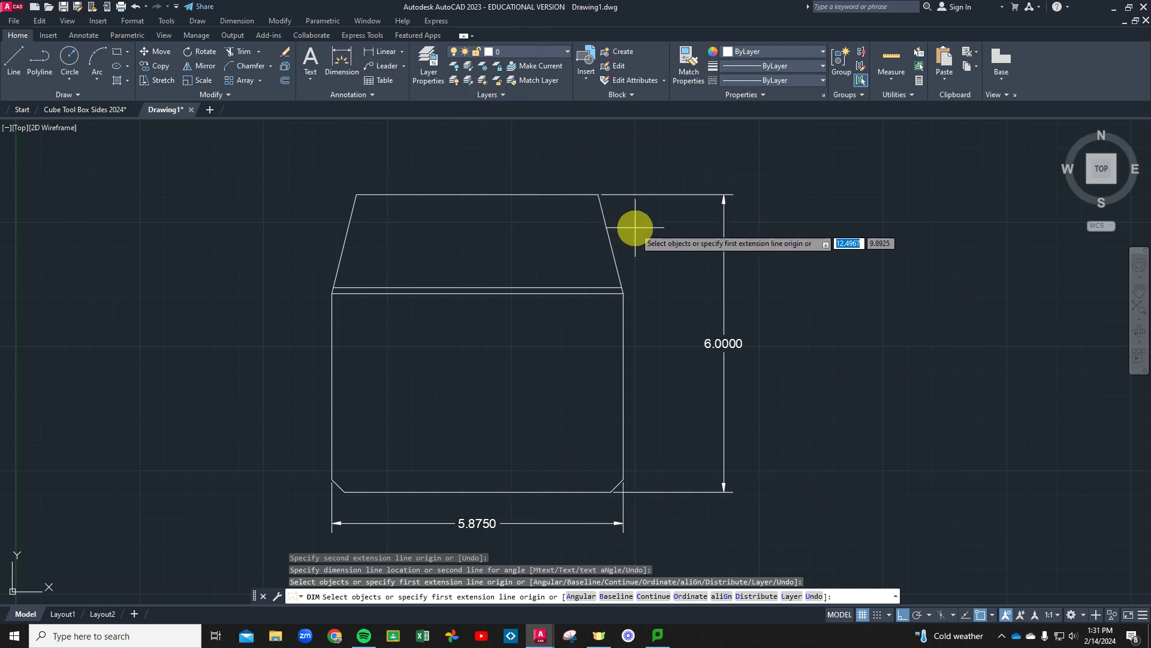
right_click(606, 163)
- Set the Standard dimension style's linear unit format to Fractional and make it current
left_click(643, 185)
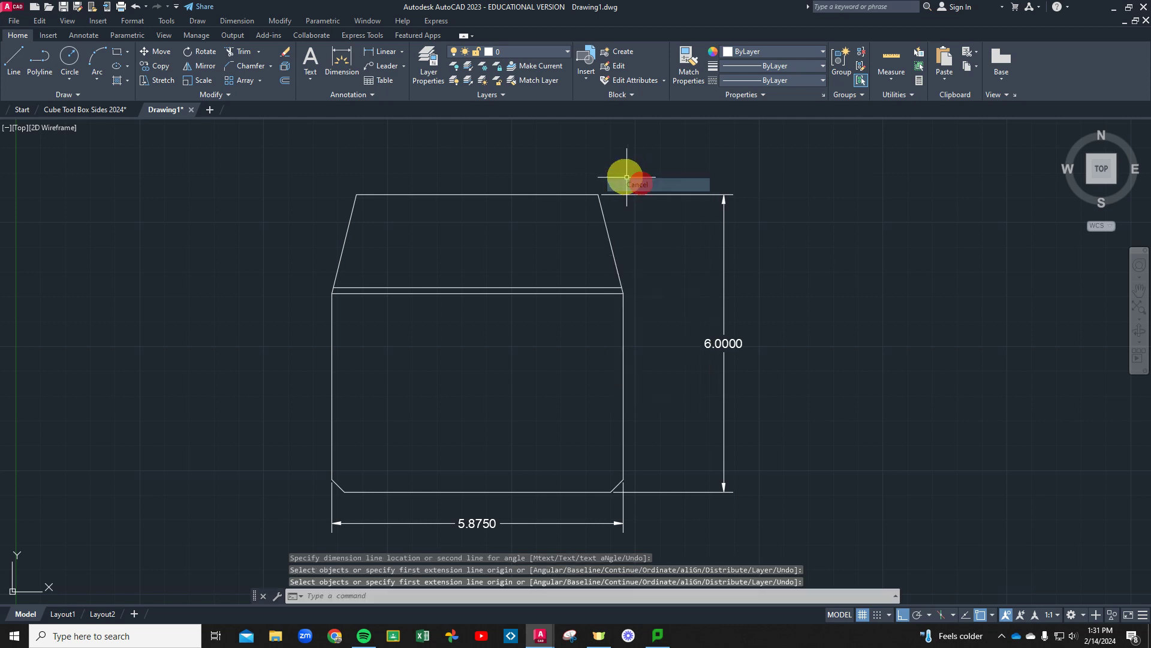
left_click(354, 96)
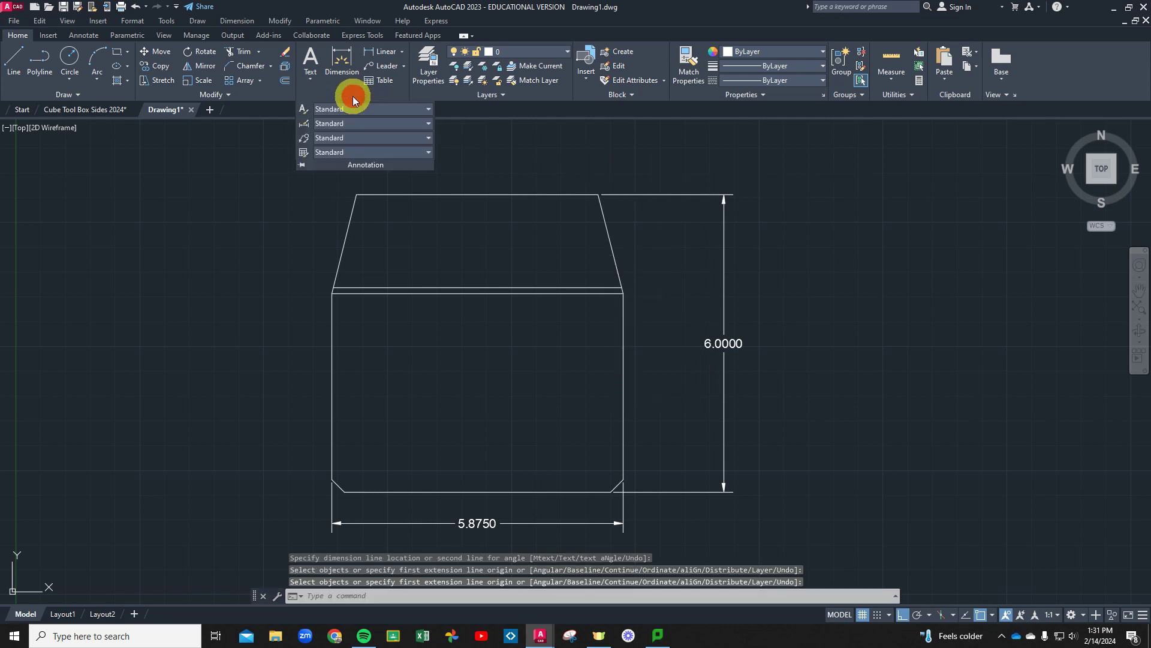
left_click(304, 125)
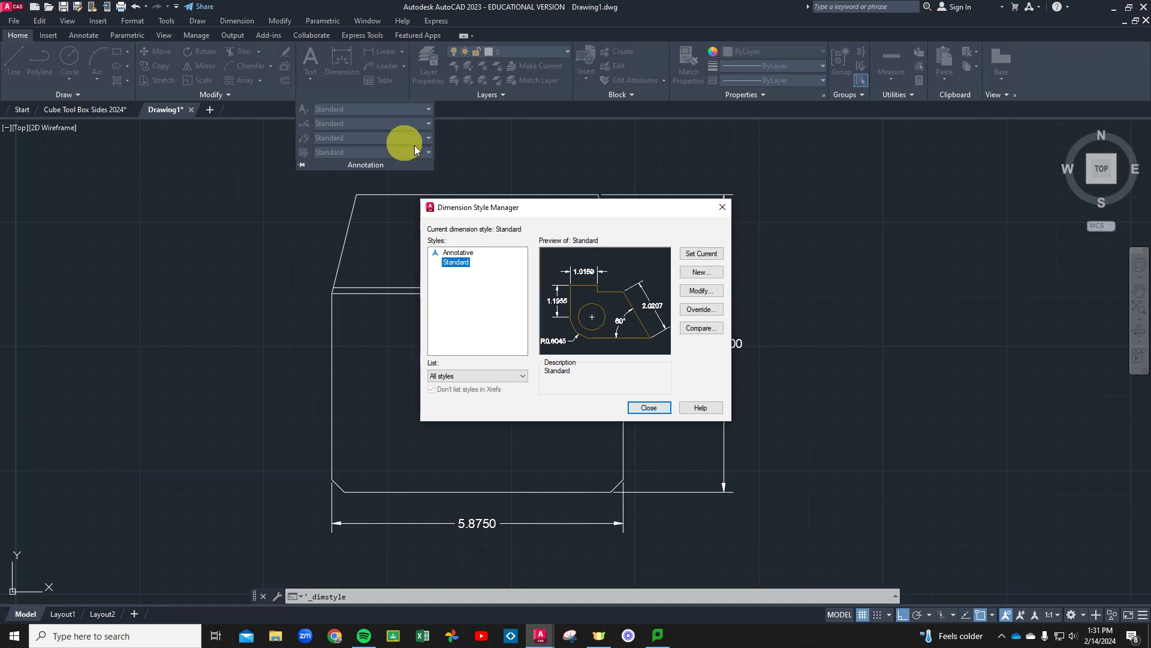
left_click(701, 291)
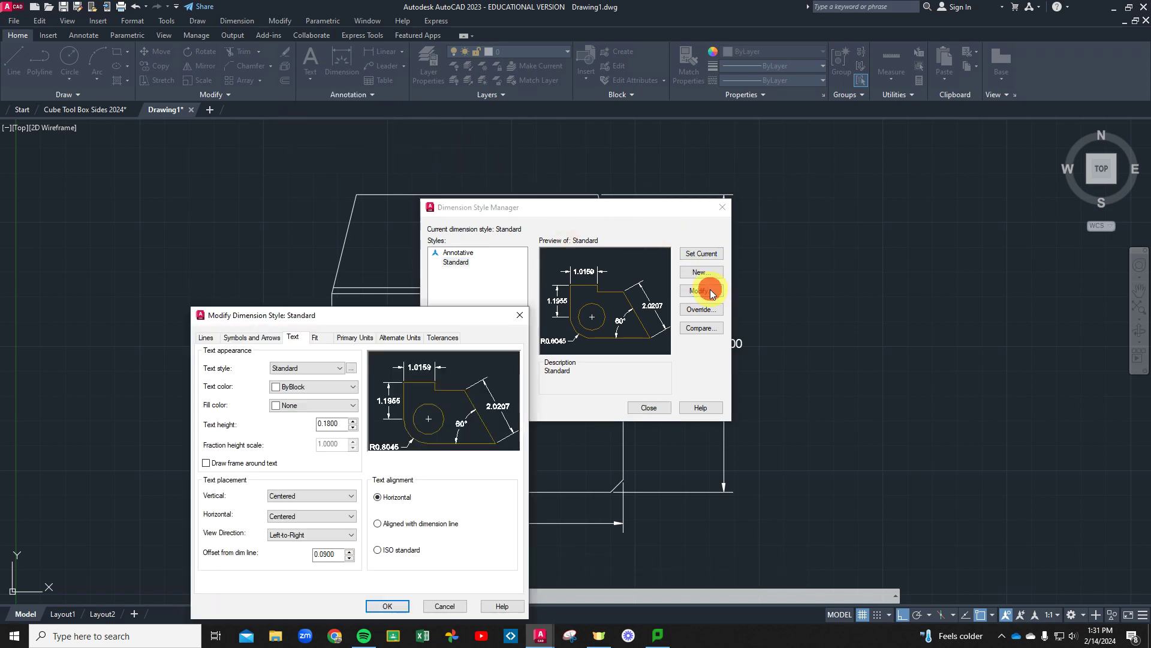
left_click(352, 340)
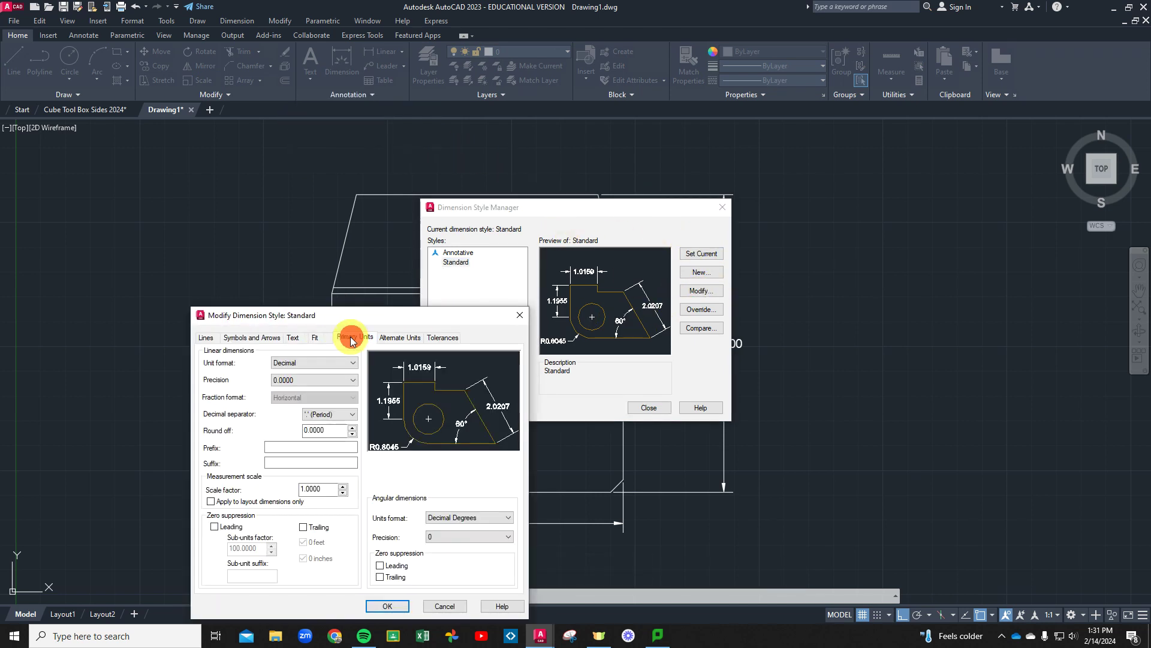
left_click(296, 364)
left_click(288, 405)
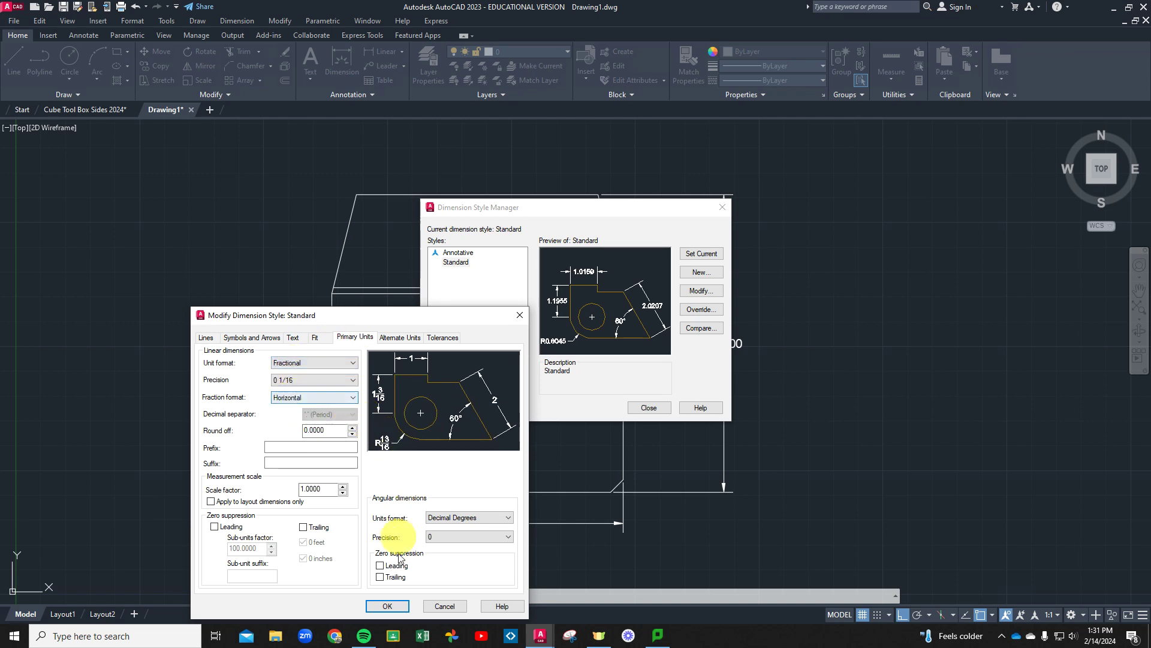
left_click(387, 606)
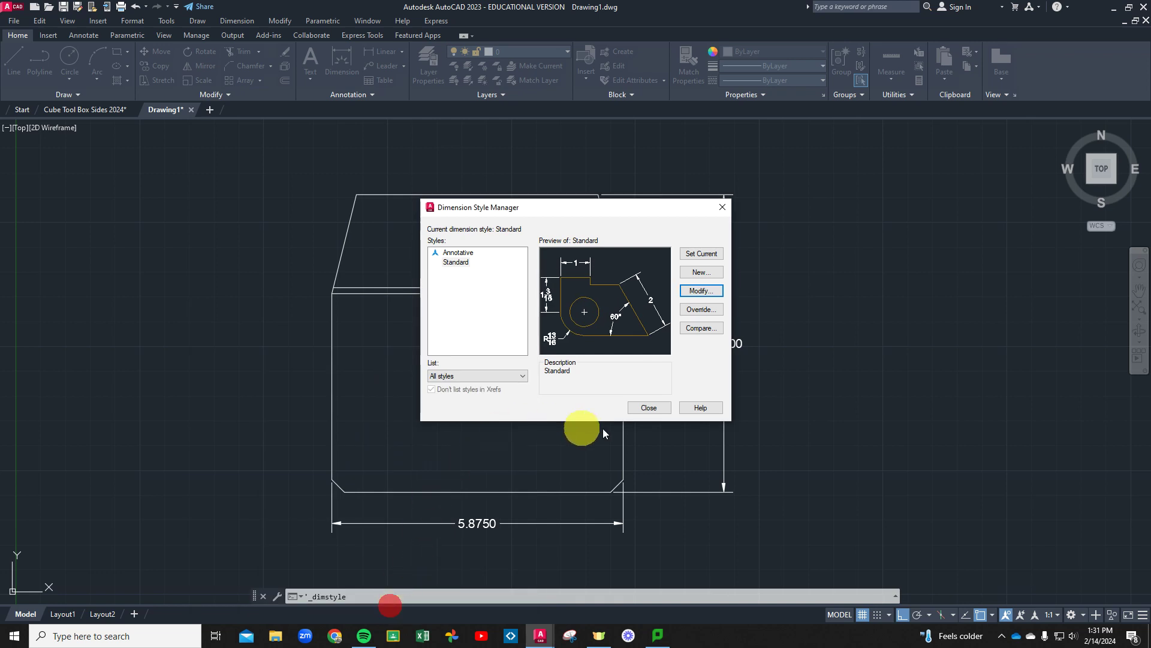
left_click(703, 255)
- Apply the dimension style, then dimension the box's right side at 4 up to the band
left_click(664, 406)
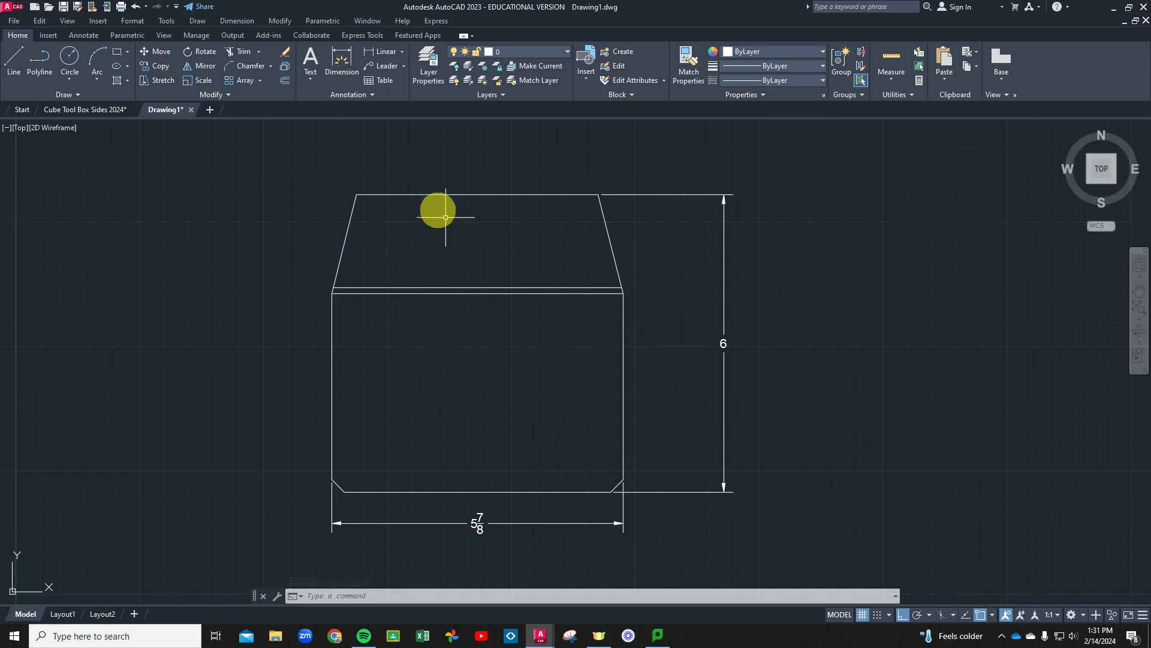
left_click(344, 65)
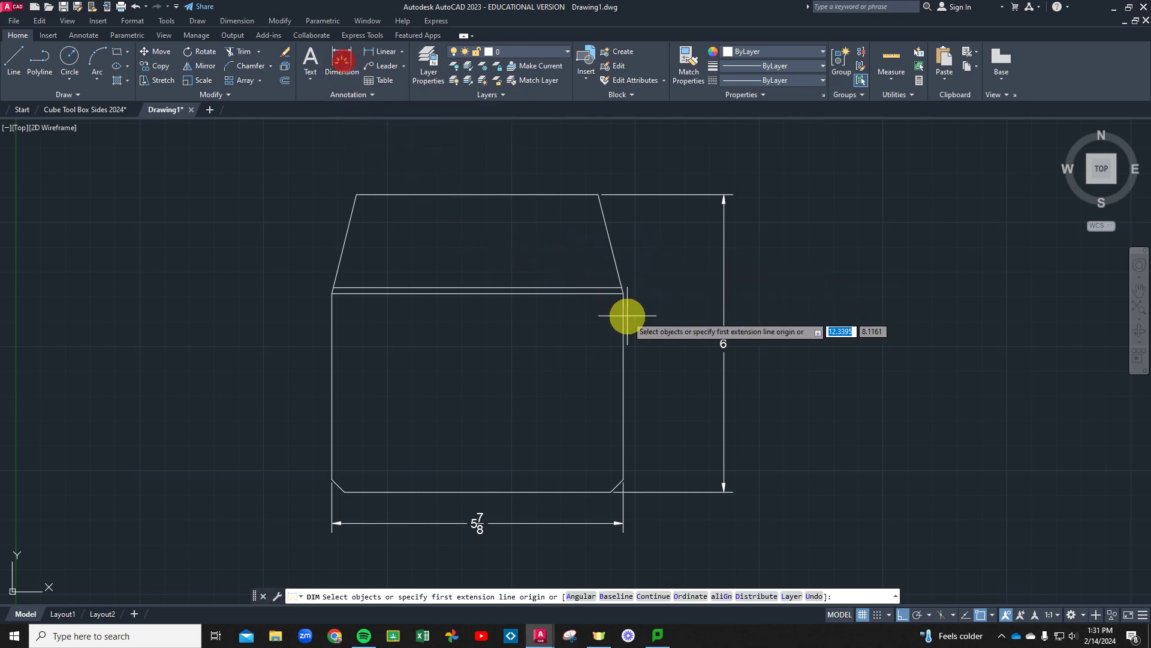
left_click(623, 294)
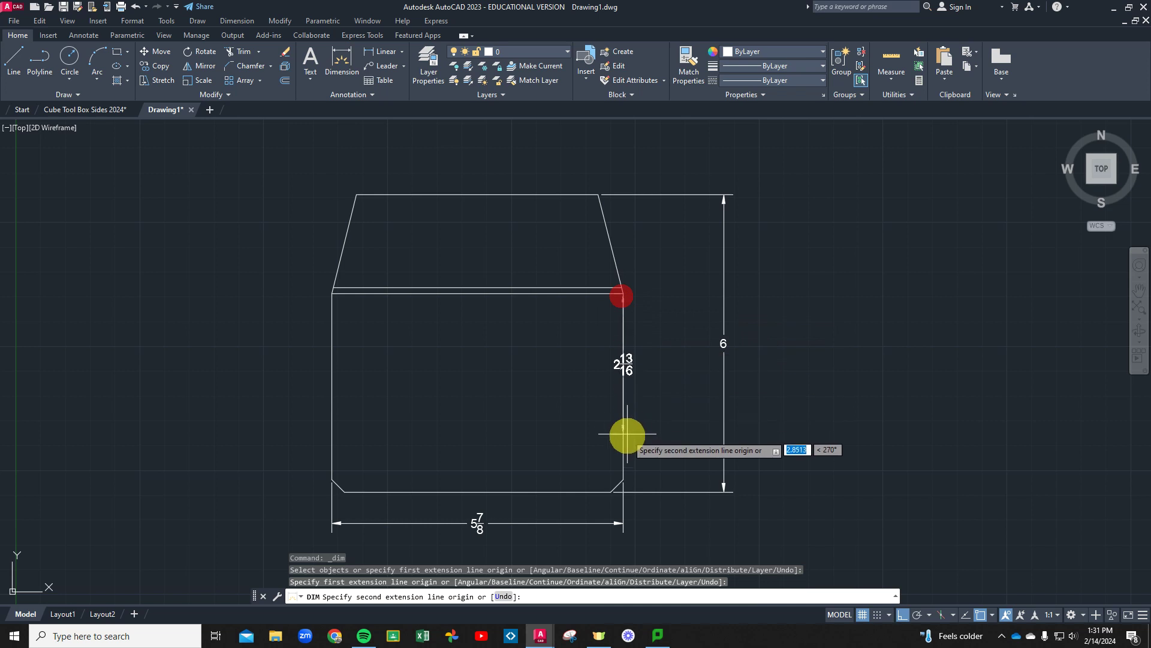
left_click(610, 491)
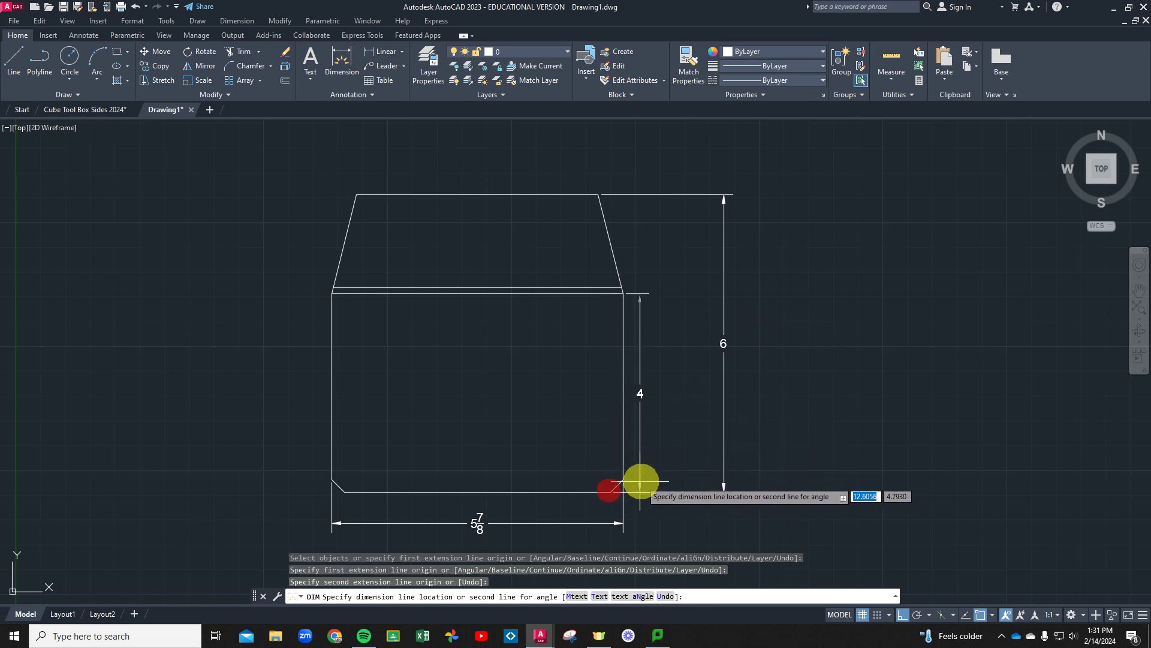
left_click(685, 463)
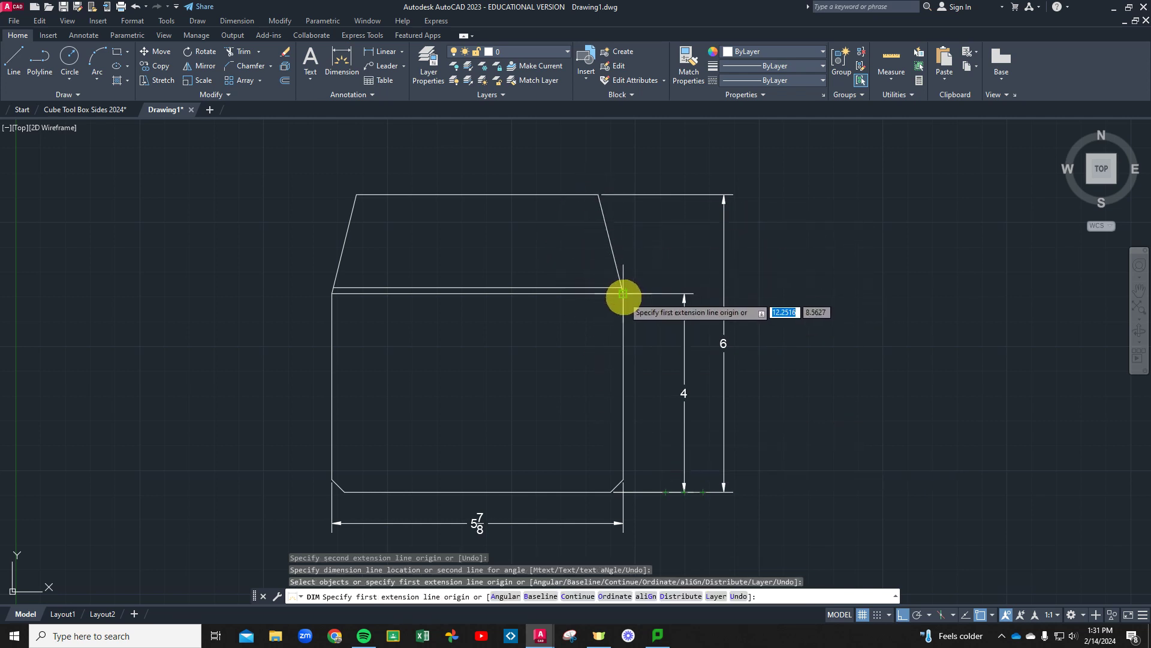
- Add a 2 dimension for the tapered top's height beside the 4
left_click(597, 195)
left_click(623, 293)
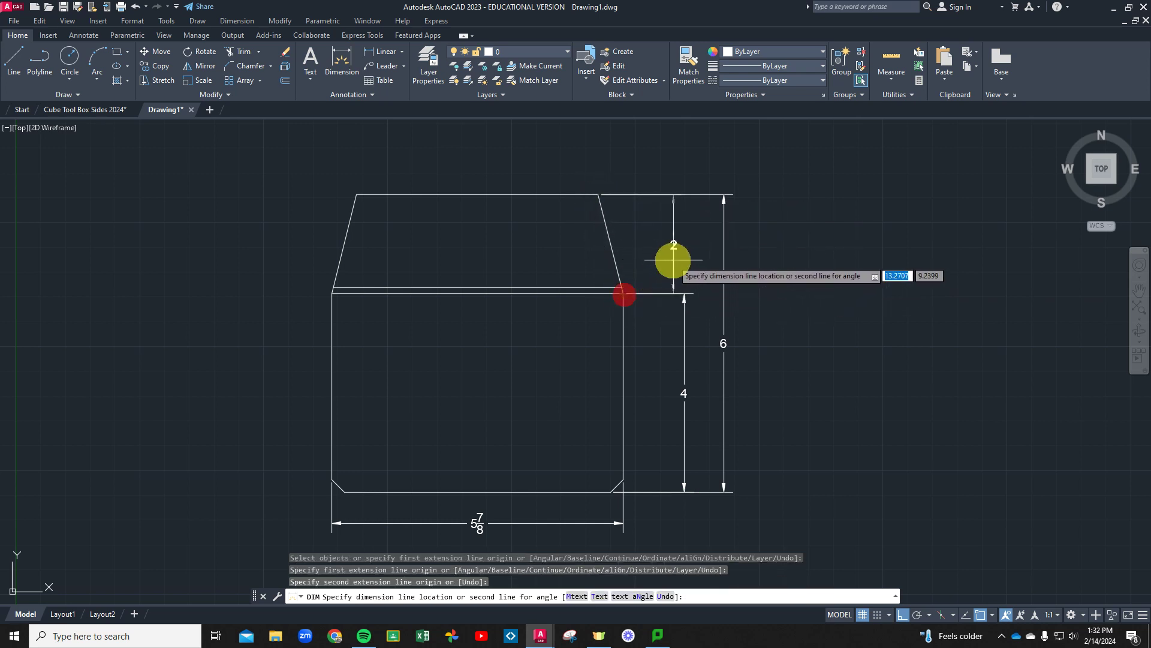
scroll(684, 267, "up", 2)
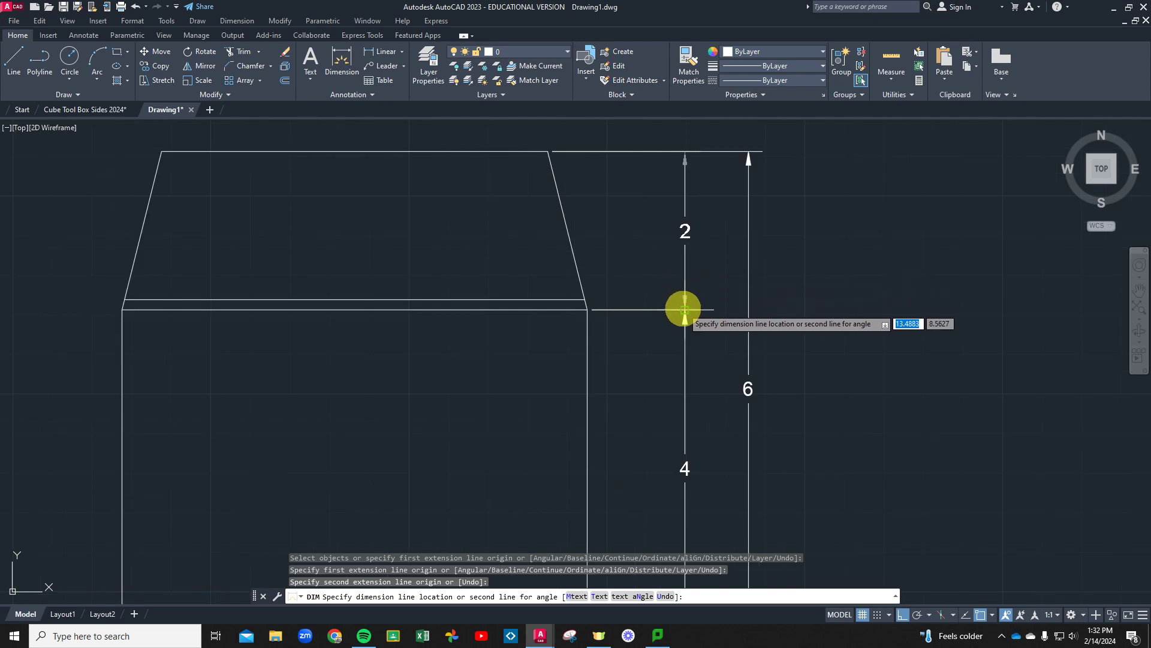
left_click(682, 308)
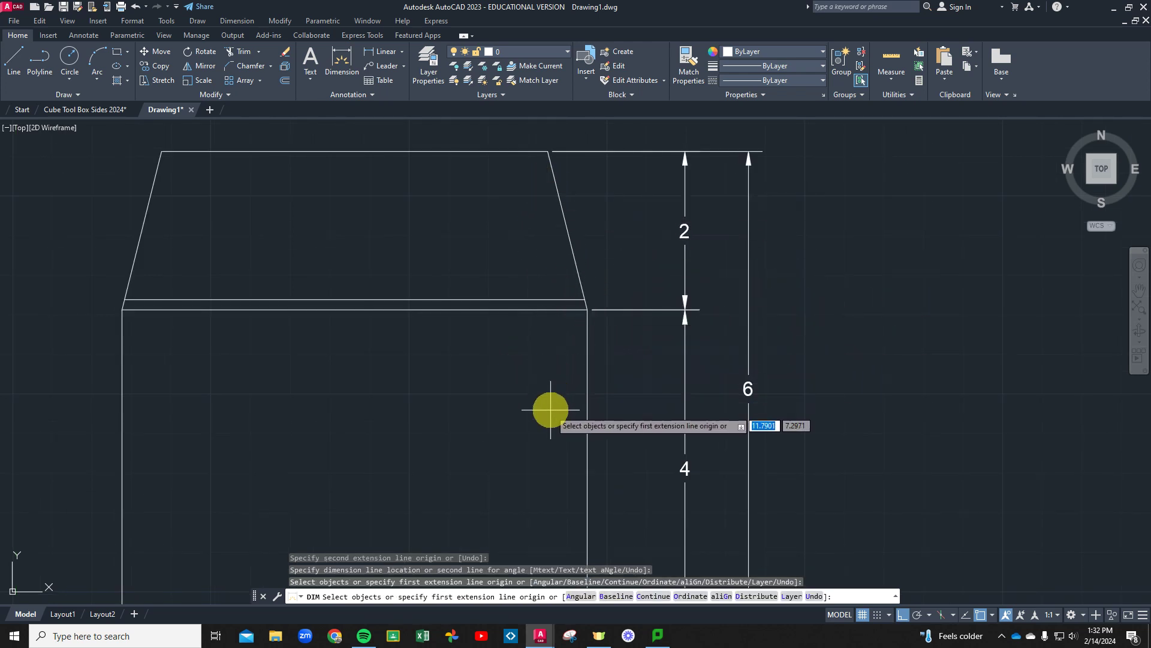
- Dimension the 1/8 gap between the box's top line and the parallel line below
left_click(517, 300)
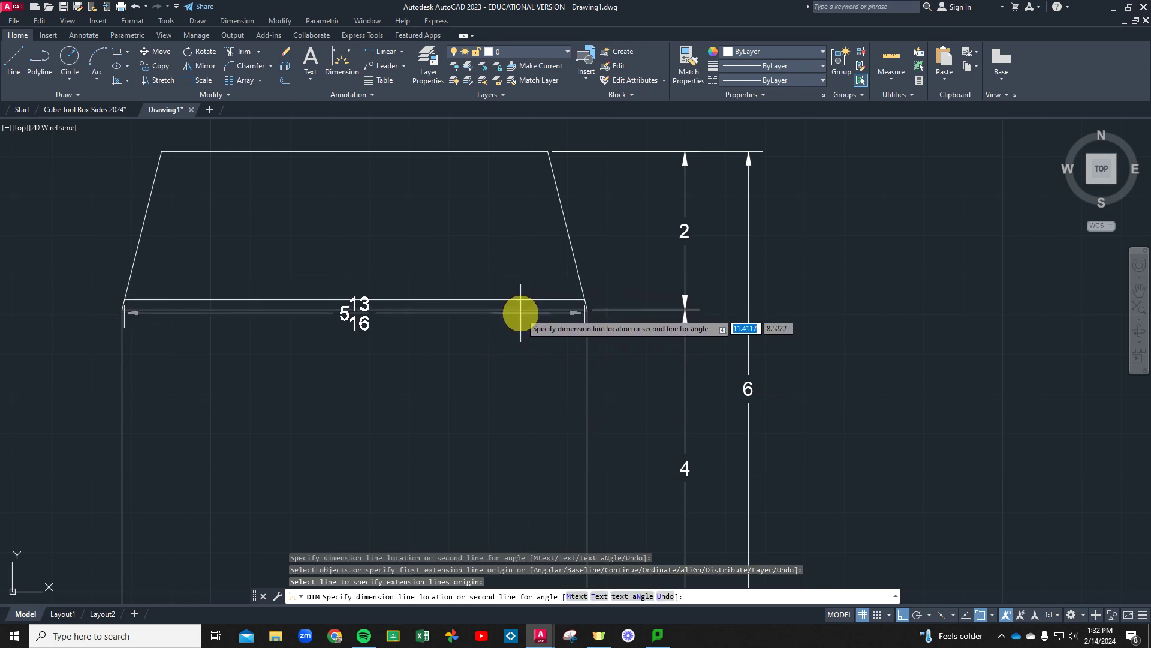
left_click(504, 310)
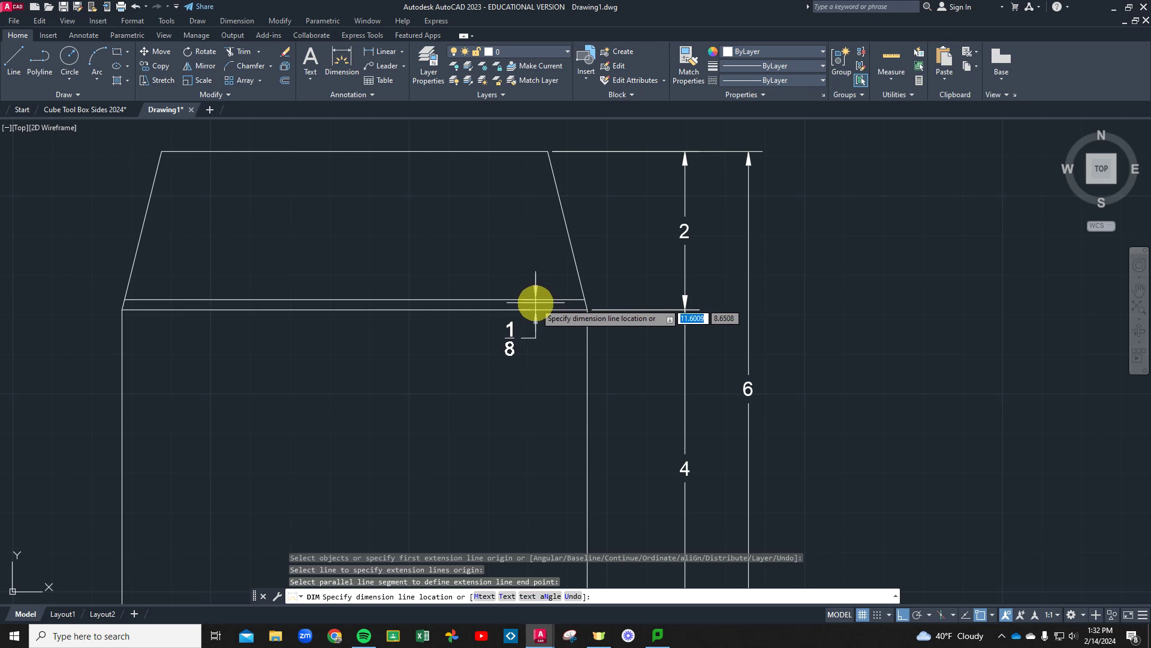
left_click(534, 304)
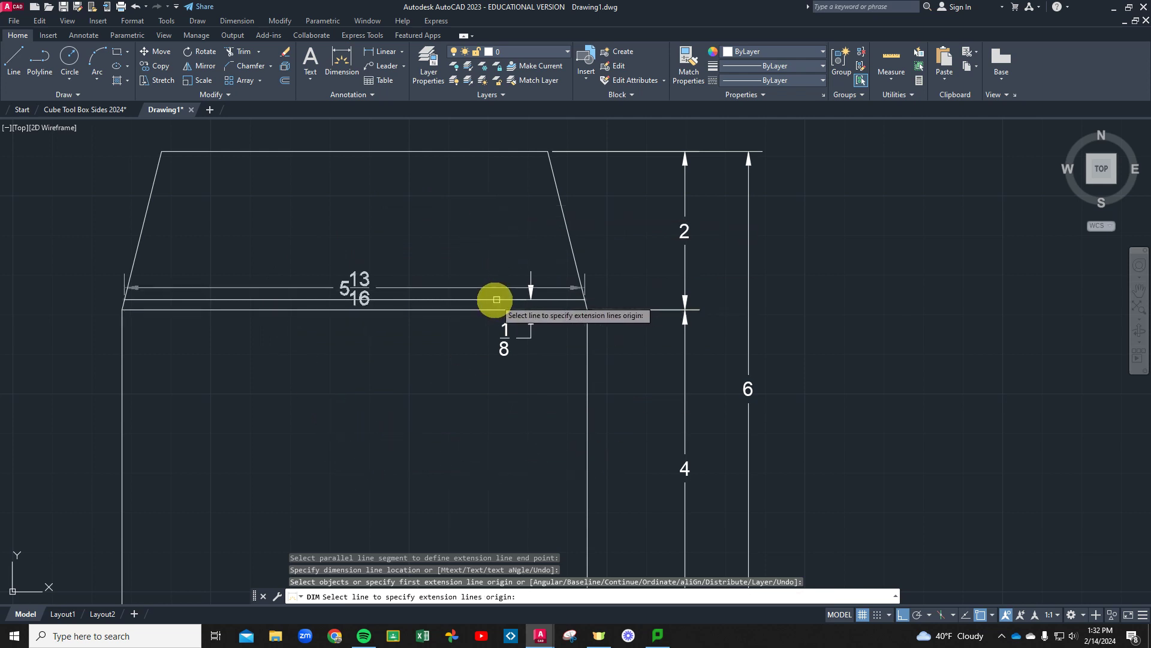
scroll(492, 299, "down", 2)
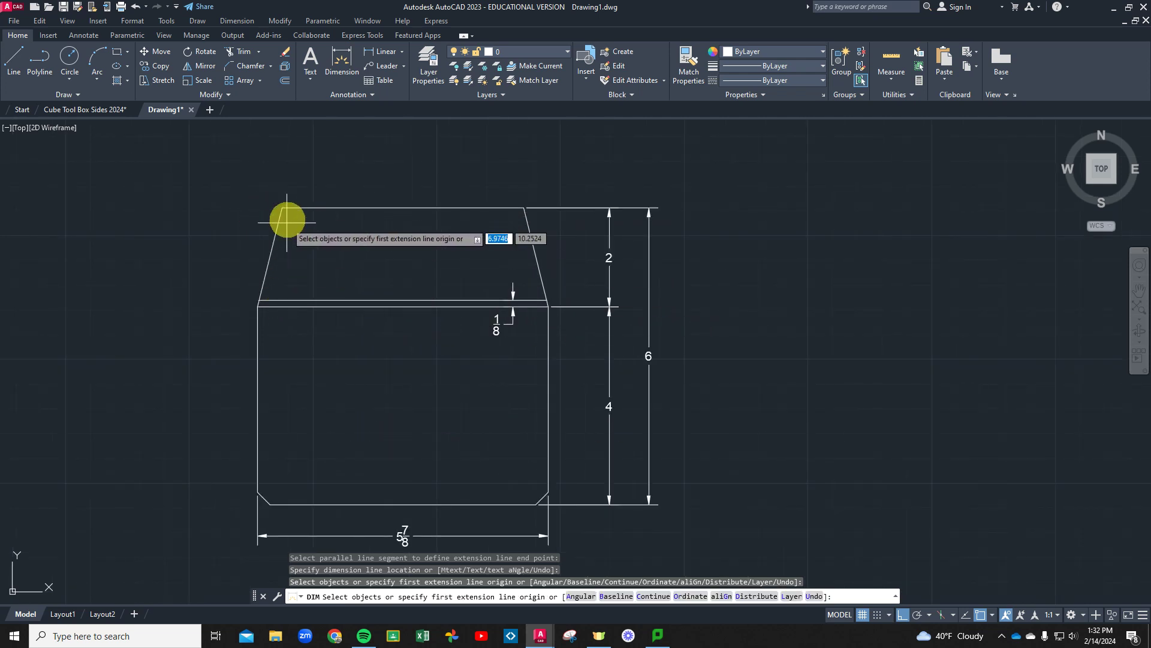
- Place 1/2 inset dimensions above the trapezoid's top-left and top-right slanted sides
left_click(340, 63)
scroll(244, 305, "up", 5)
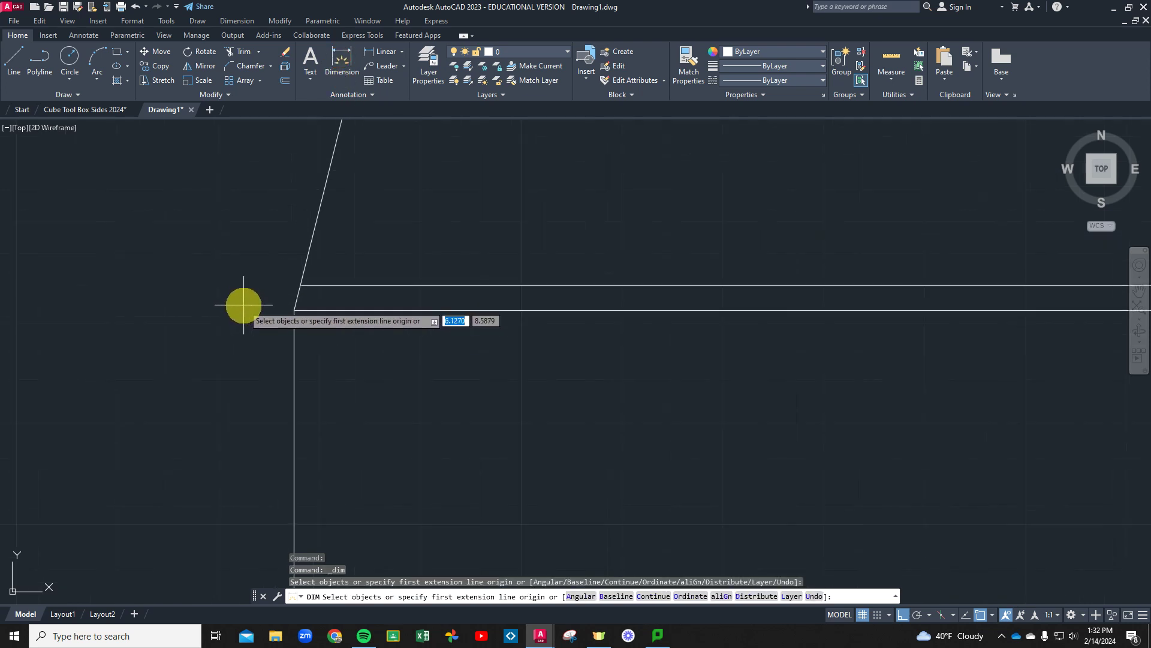
left_click(292, 312)
scroll(282, 315, "down", 3)
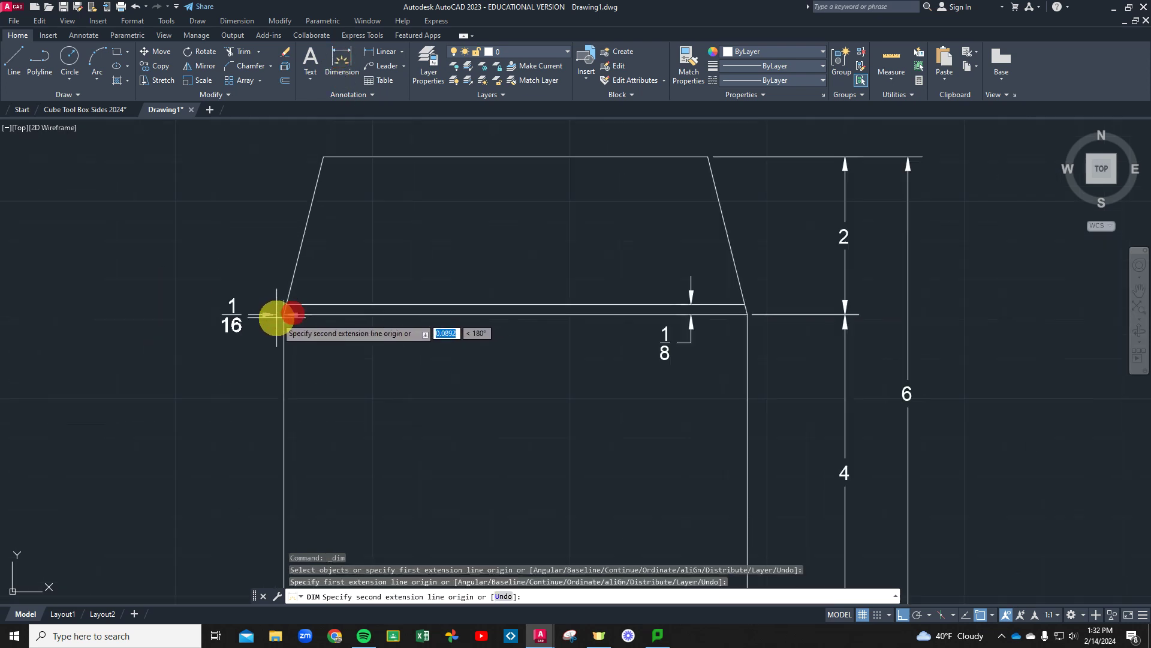
scroll(277, 316, "down", 2)
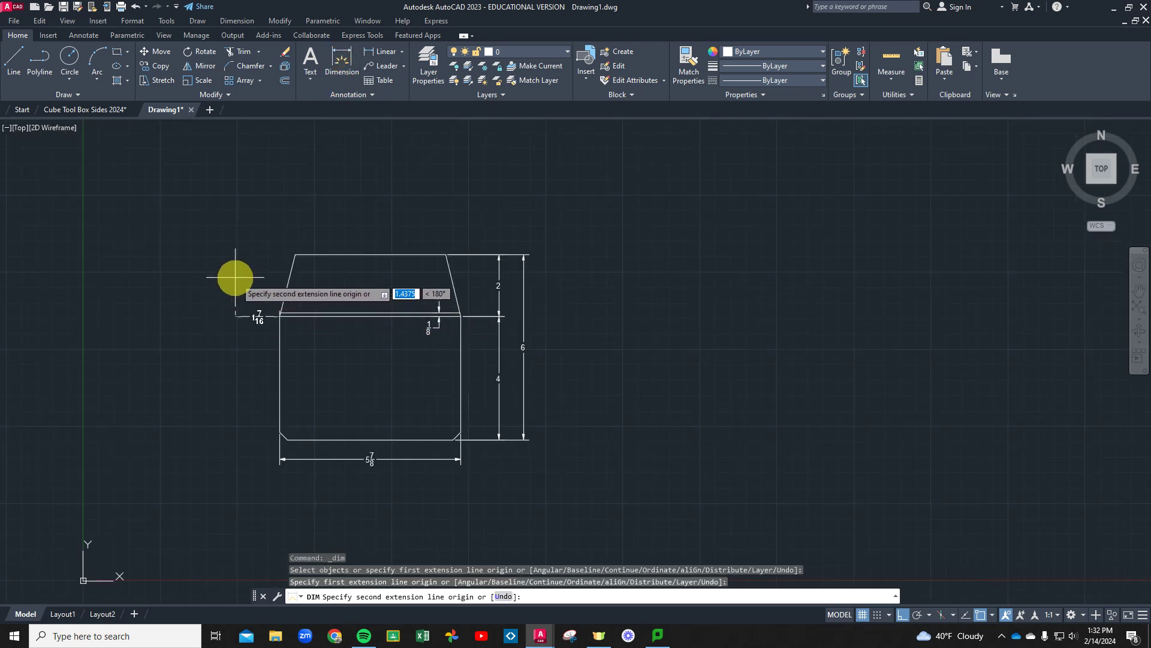
left_click(295, 254)
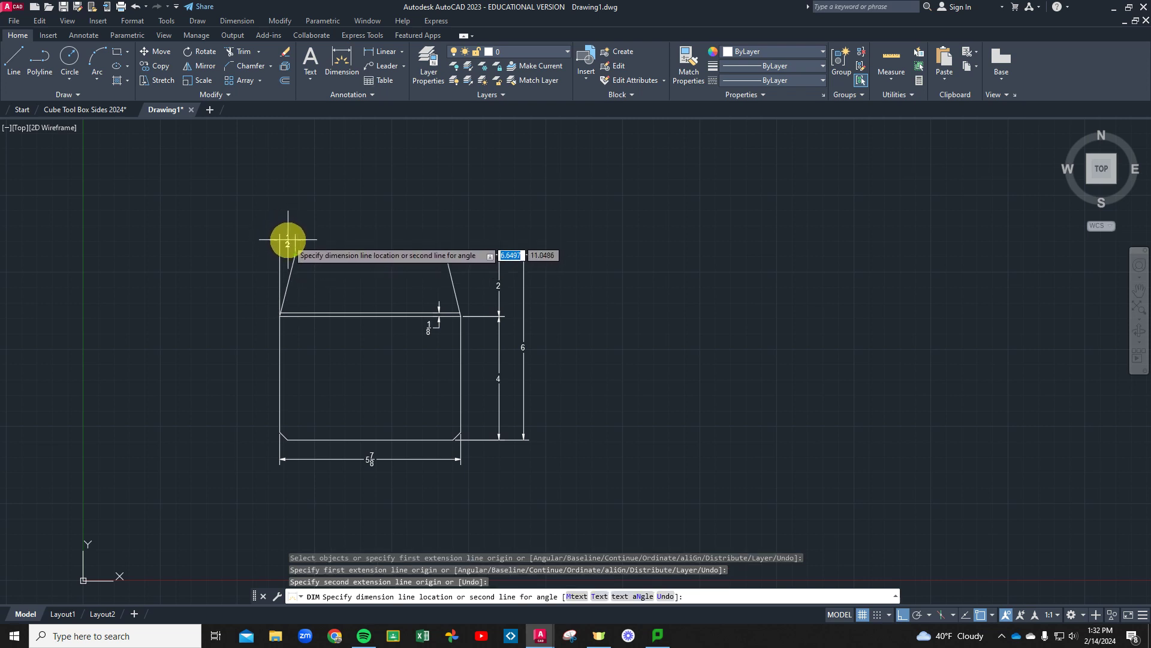
left_click(287, 240)
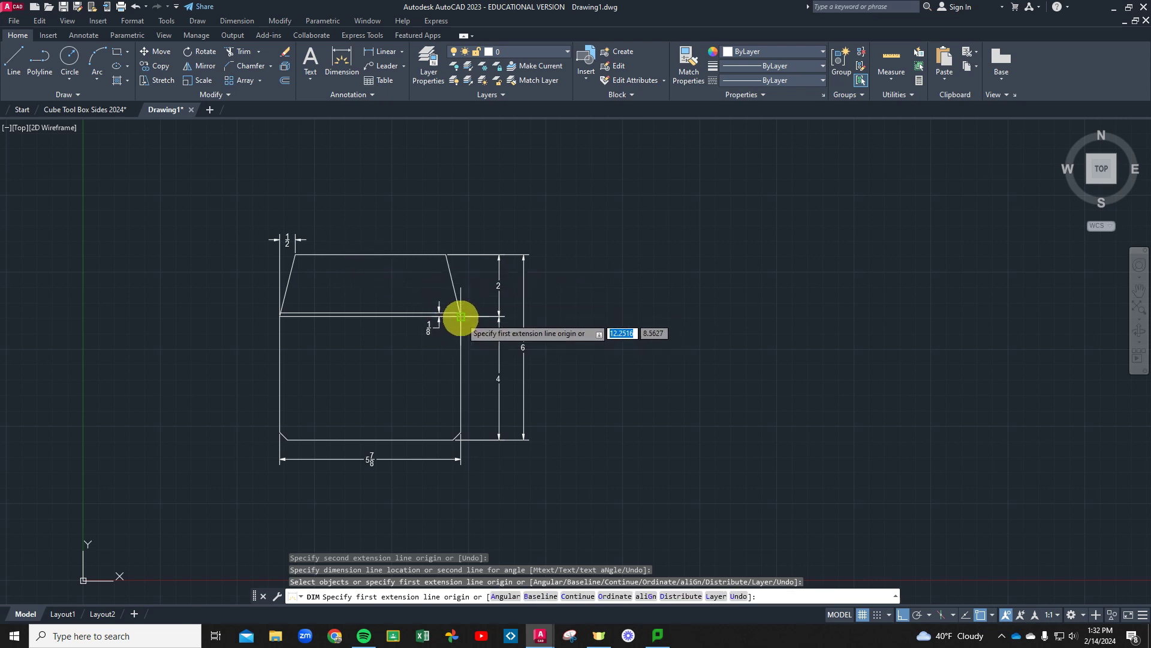
left_click(461, 316)
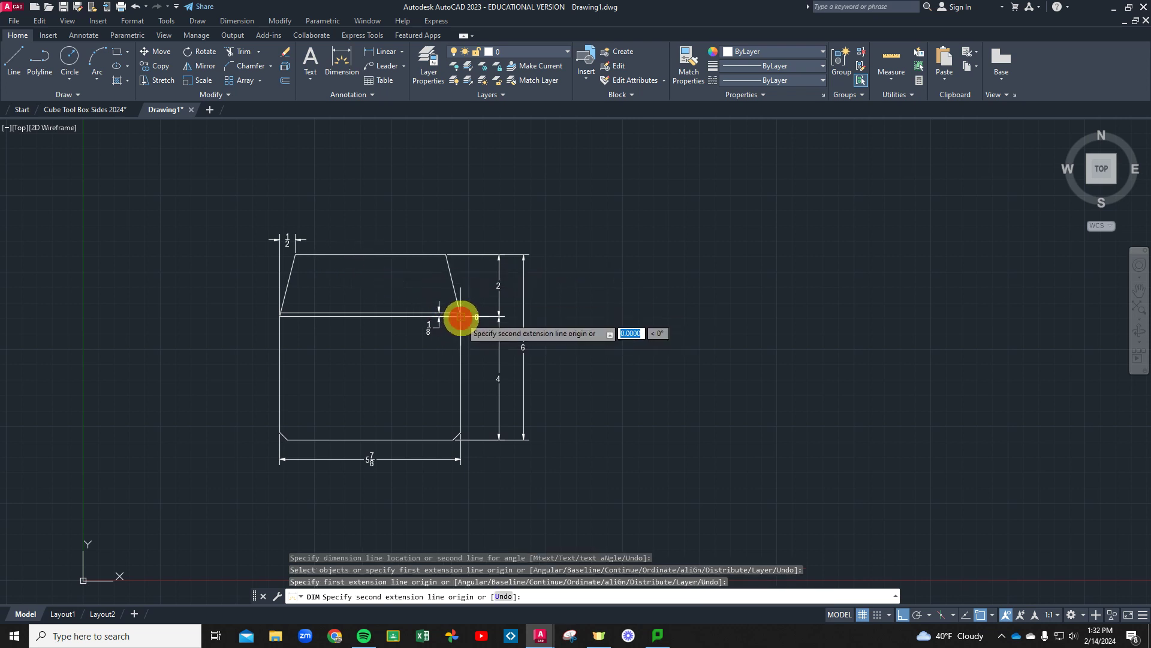
left_click(447, 256)
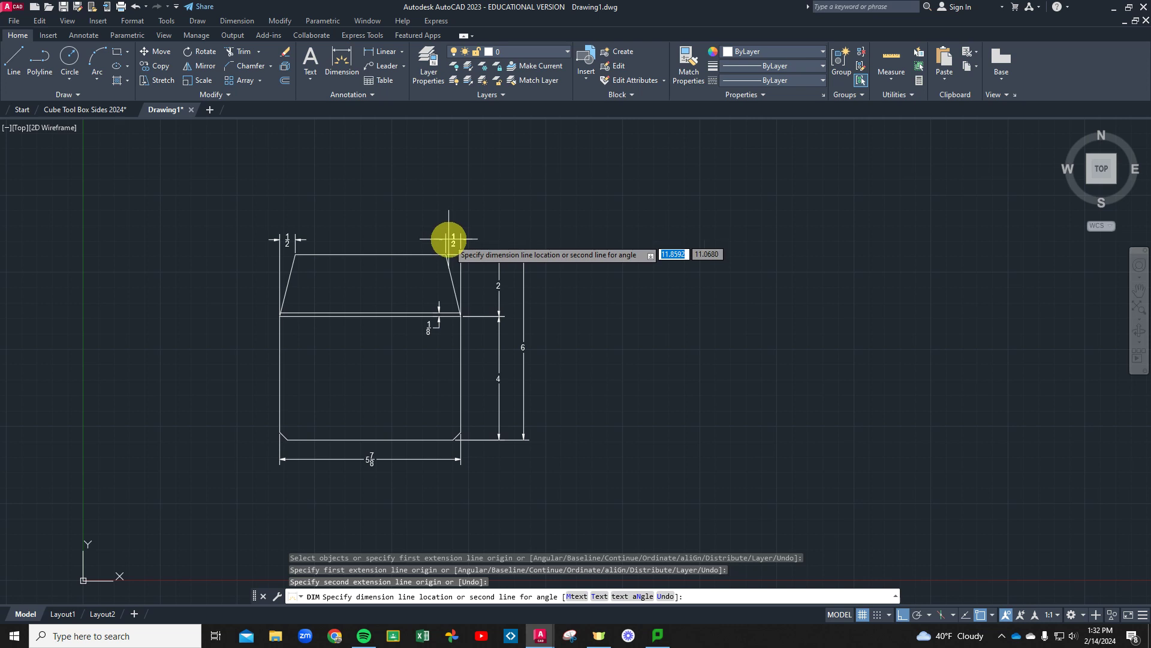
left_click(449, 239)
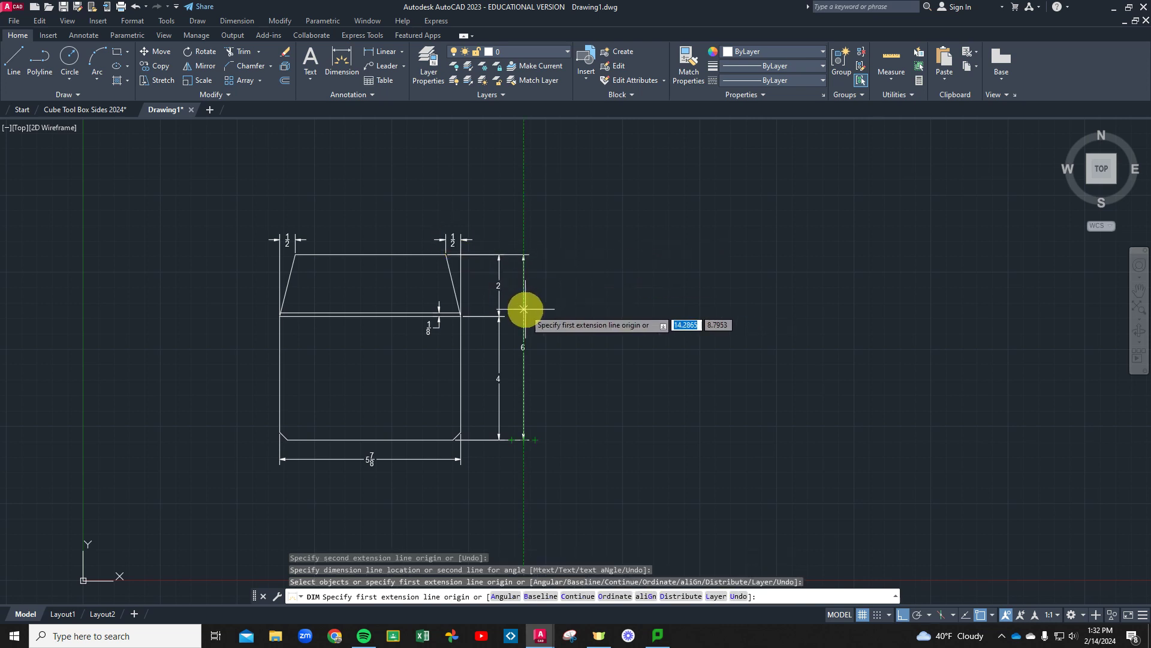
key("Return")
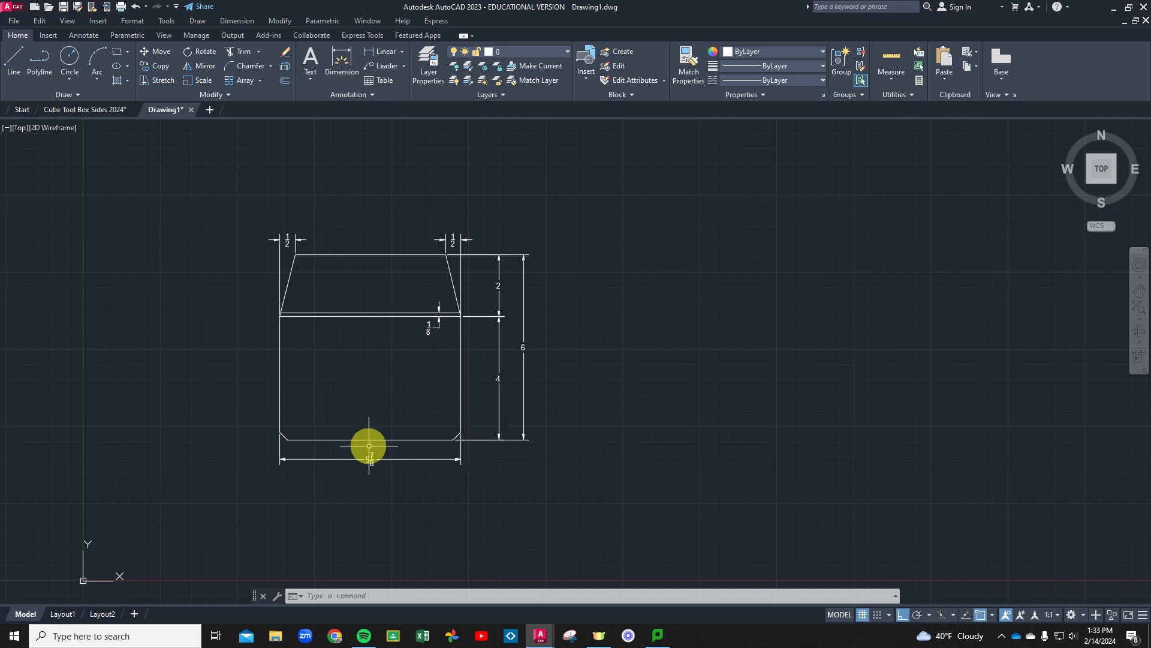
- Add a '1/4 Chamfer' leader note, Ortho off, pointing at the bottom-left chamfered corner
scroll(283, 443, "up", 4)
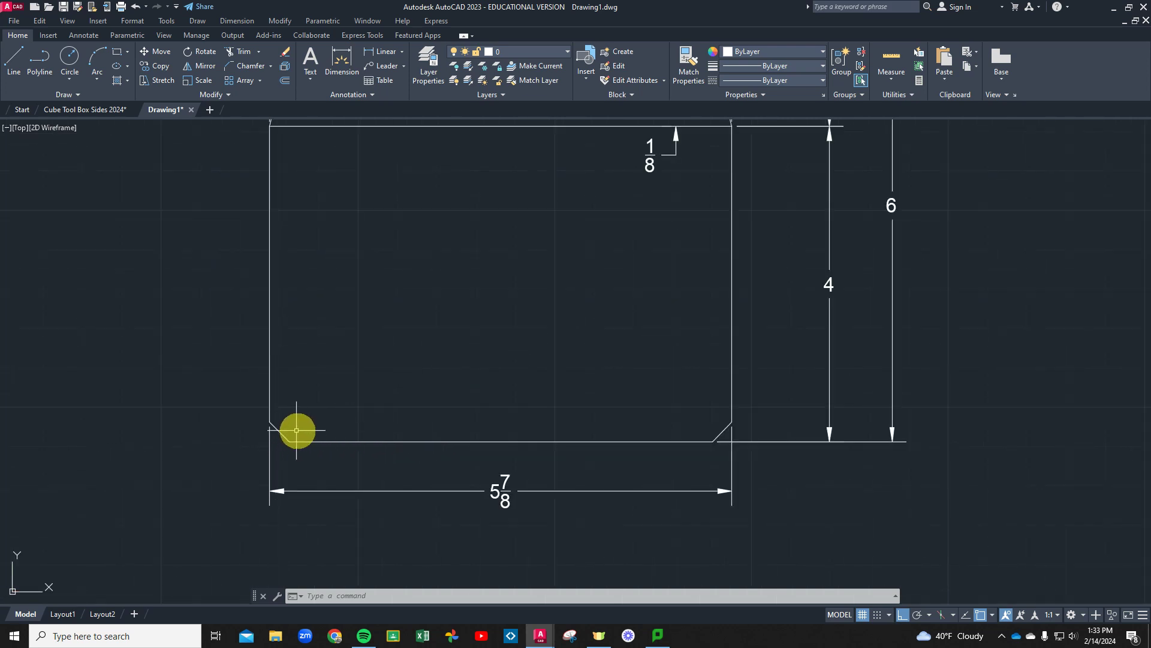
left_click(346, 62)
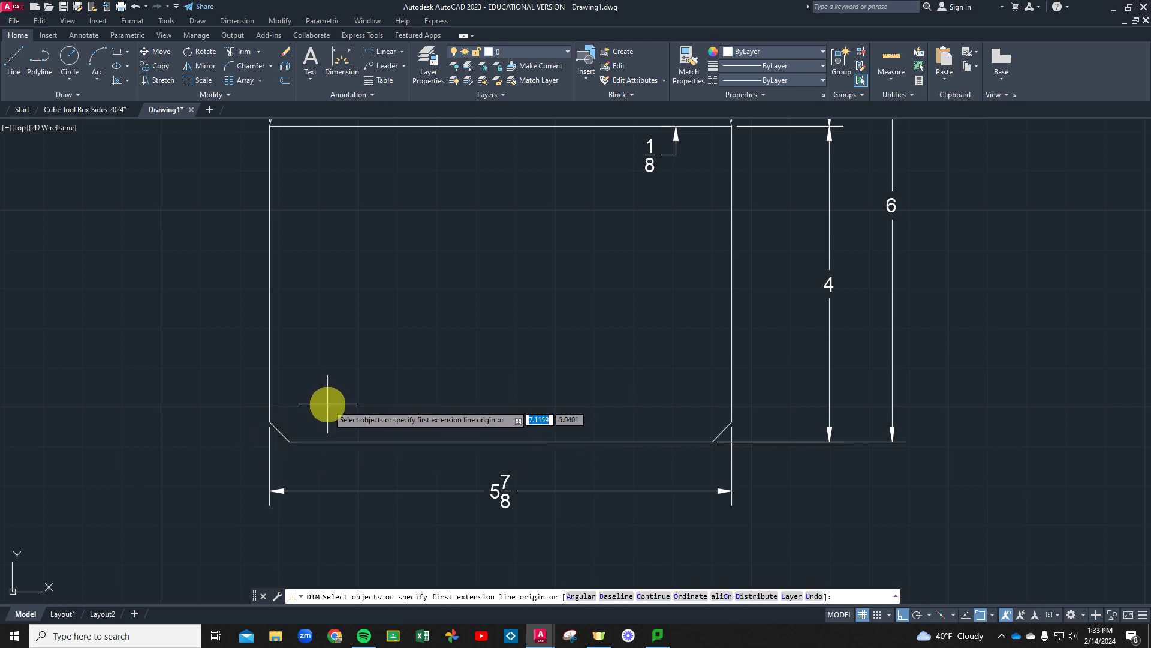
key("Escape")
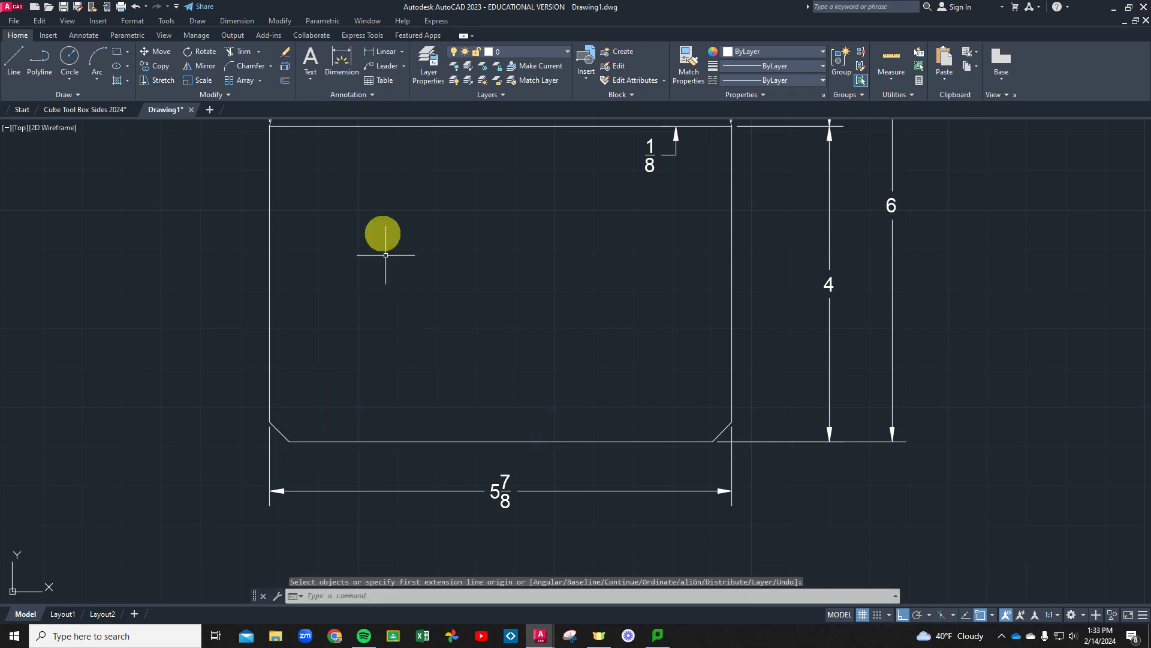
left_click(386, 72)
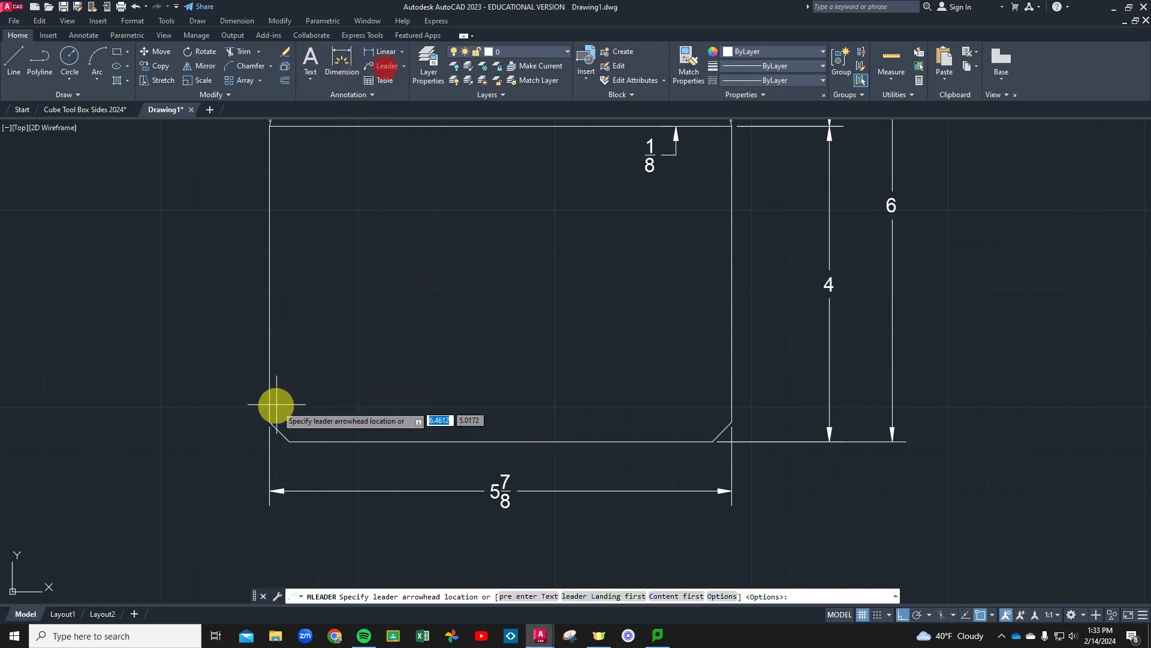
left_click(289, 440)
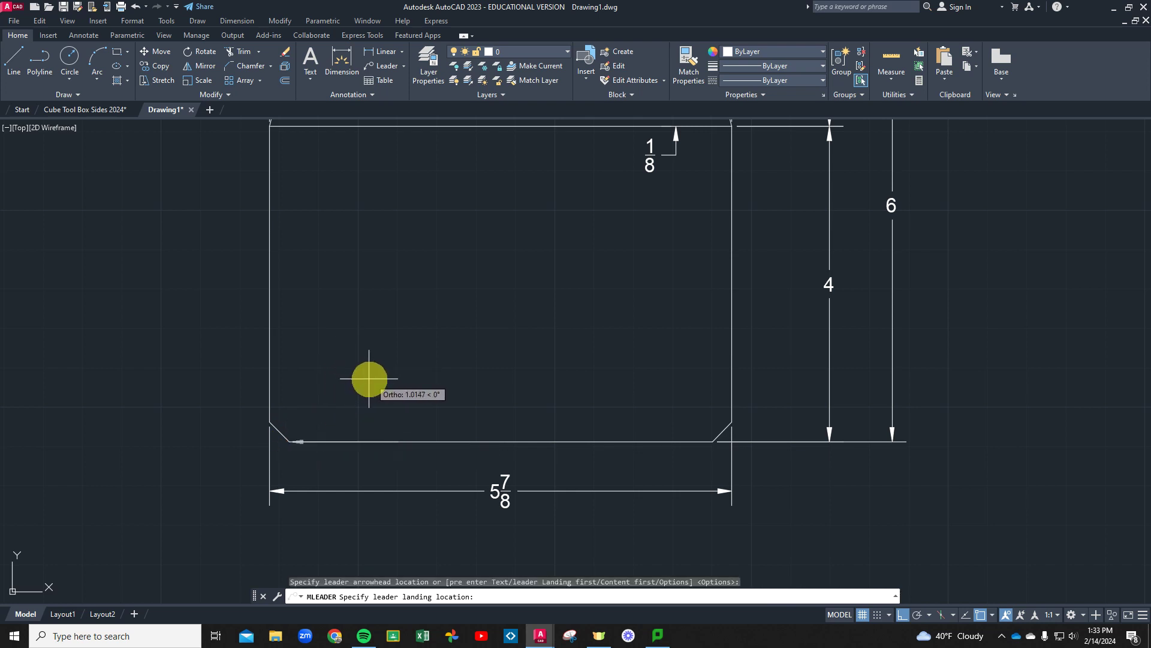
left_click(903, 615)
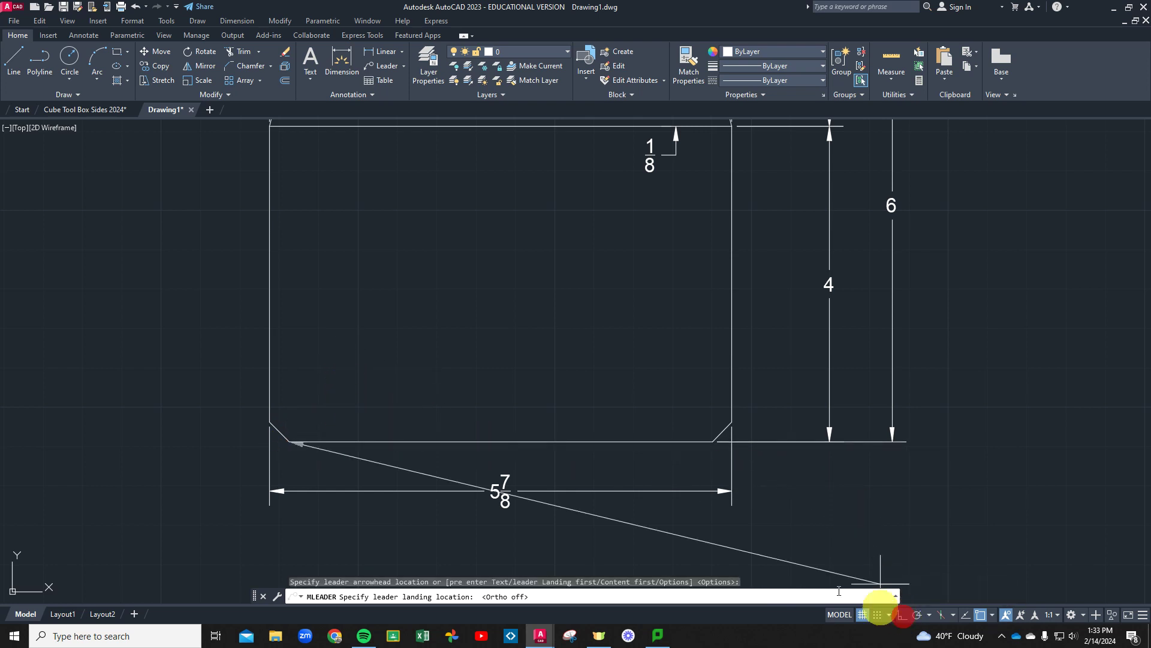
left_click(323, 391)
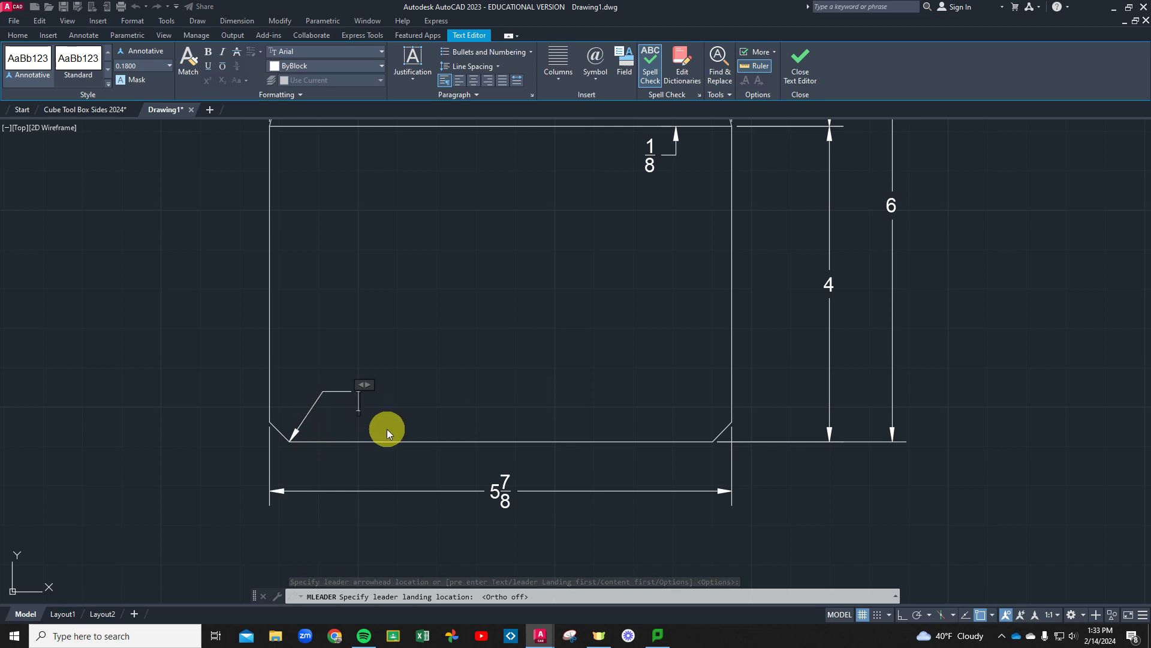
type("1/4")
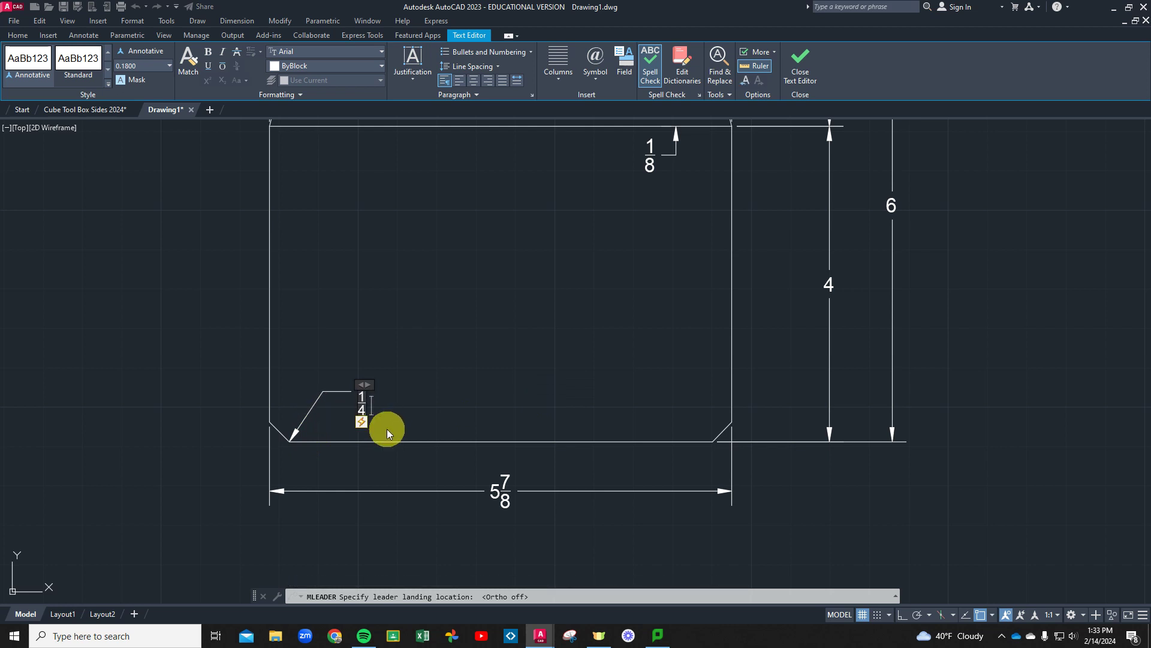
type(" Cham")
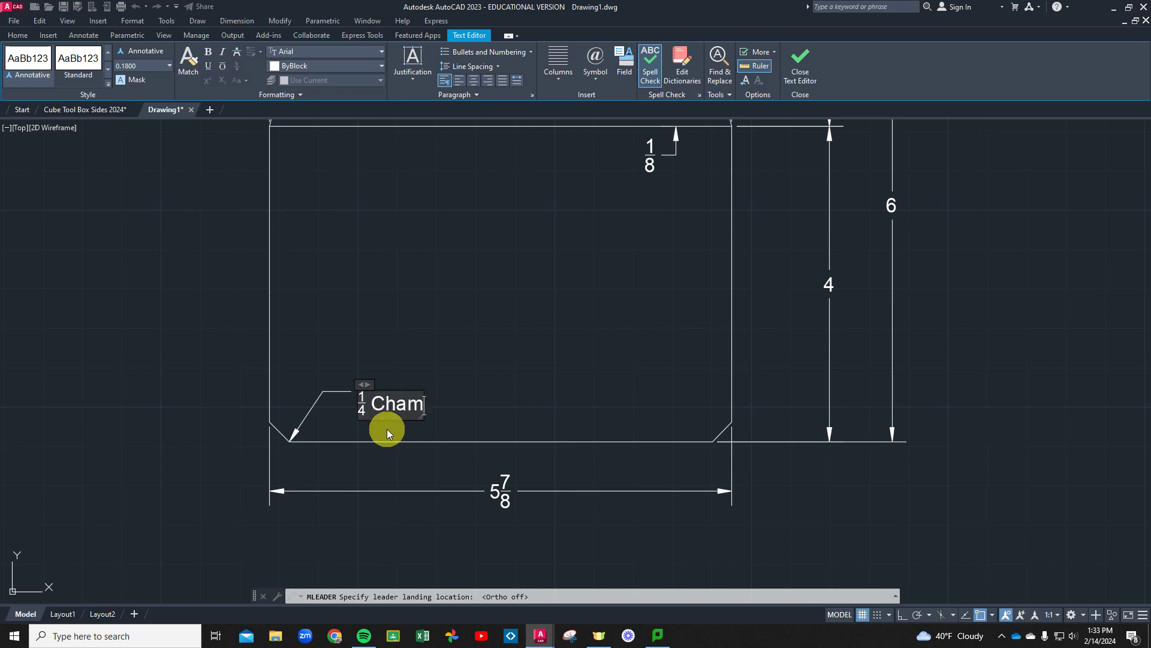
type("pher")
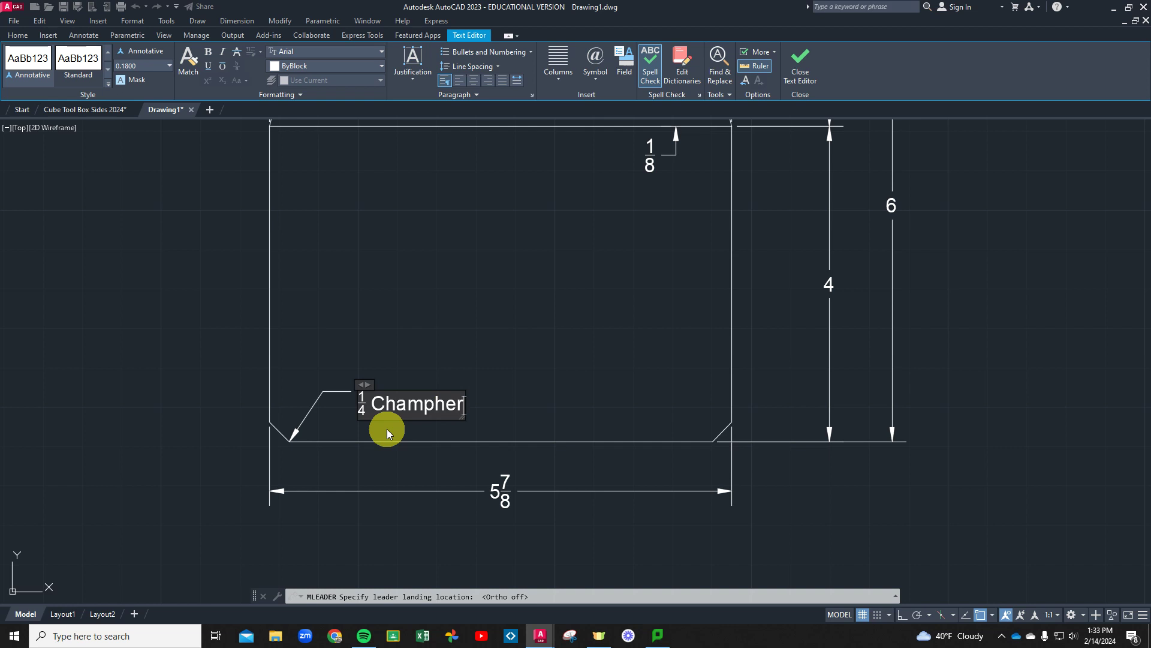
key("BackSpace")
key("BackSpace")
key("BackSpace")
key("BackSpace")
type("fer")
left_click(449, 308)
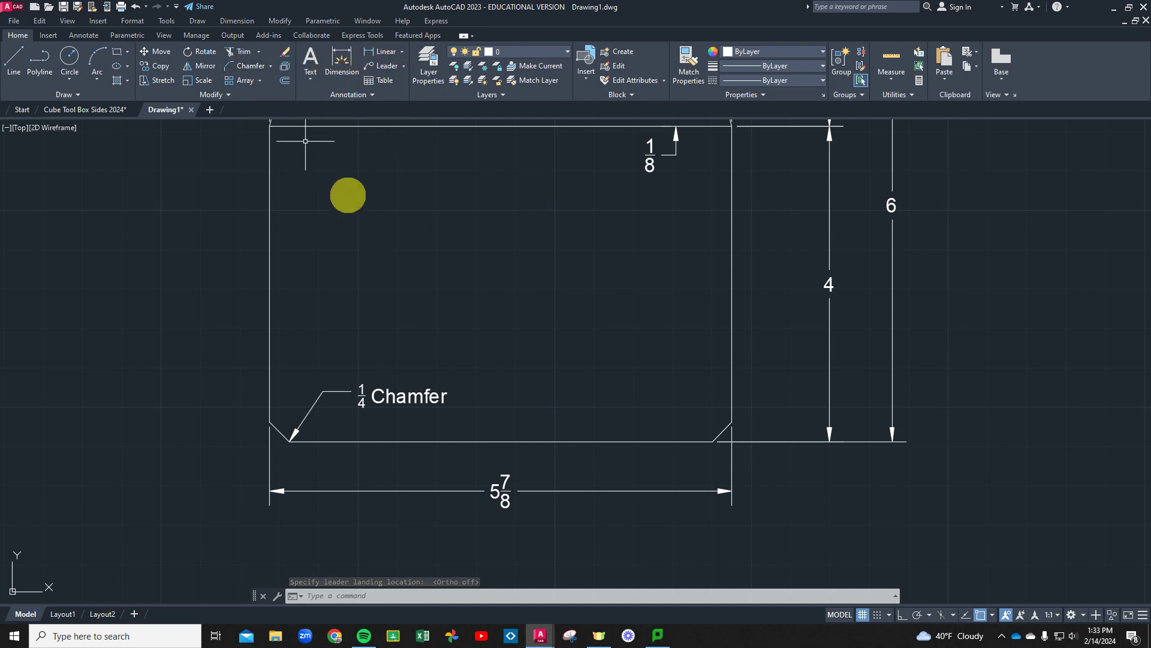
- Switch to the Cube Tool Box Sides 2024 drawing
scroll(456, 389, "down", 2)
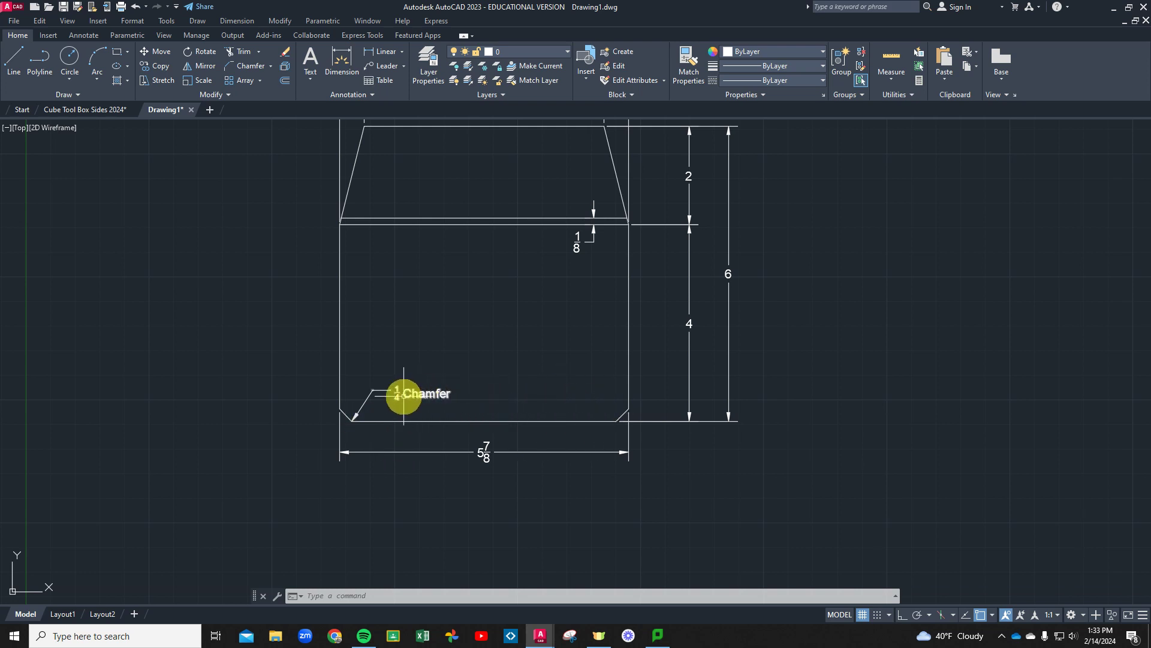
left_click(617, 424)
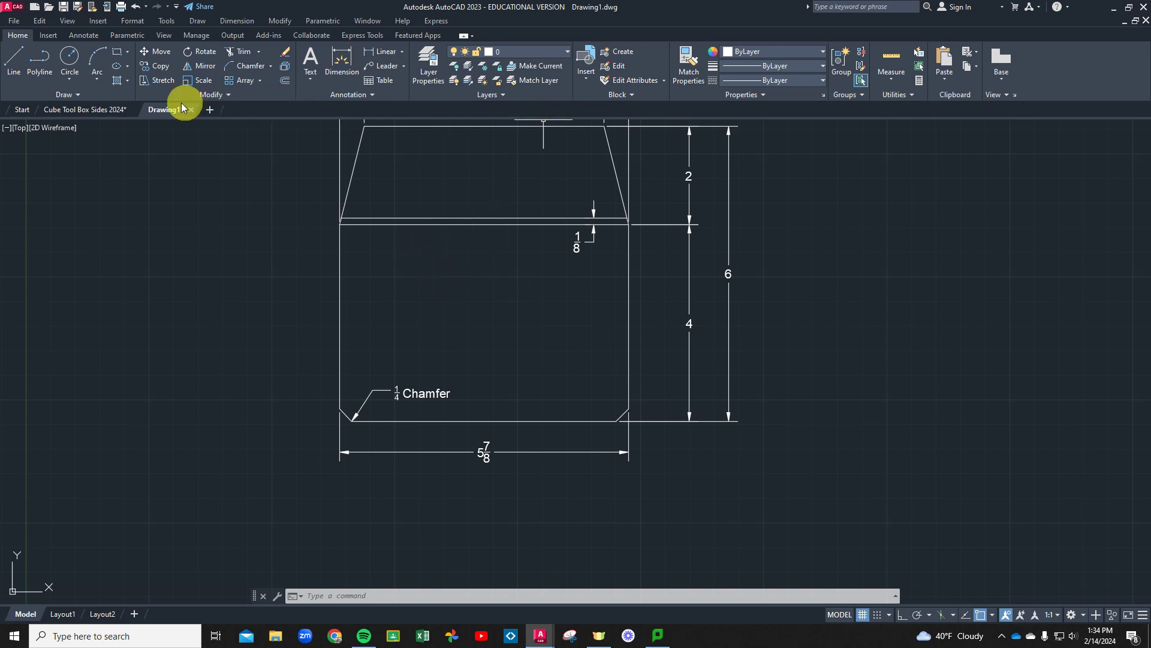
left_click(87, 110)
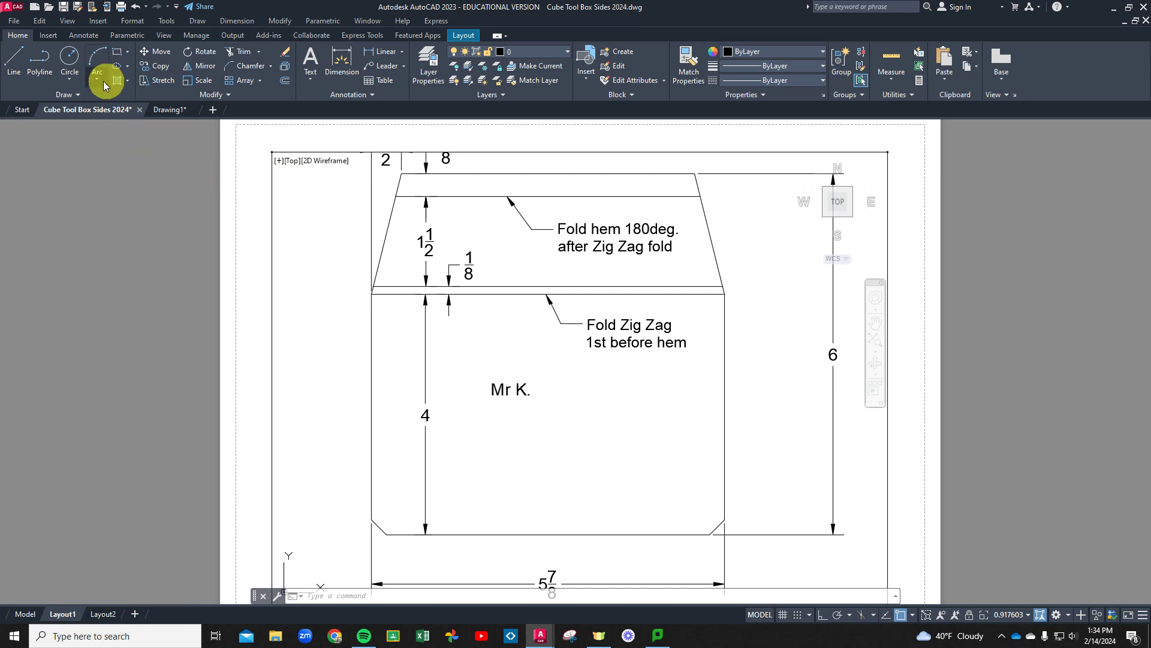
- In Drawing1, add a leader at the zig-zag fold line reading 'Fold 1/8" Zig Zag' / 'before folding hem'
left_click(168, 112)
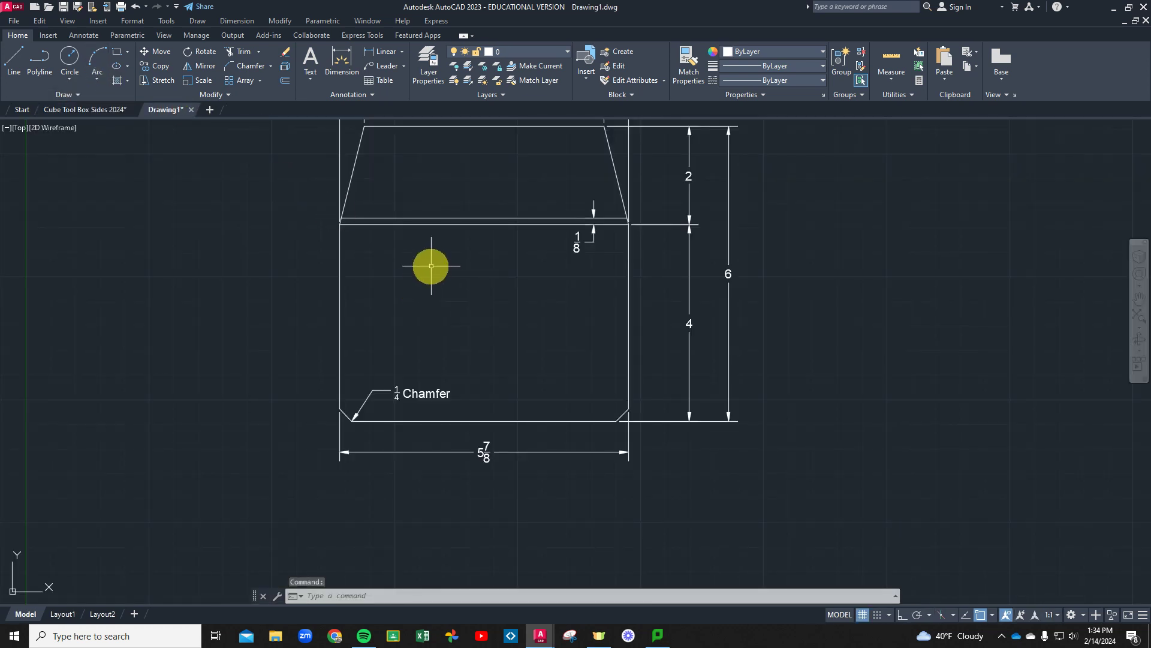
left_click(381, 66)
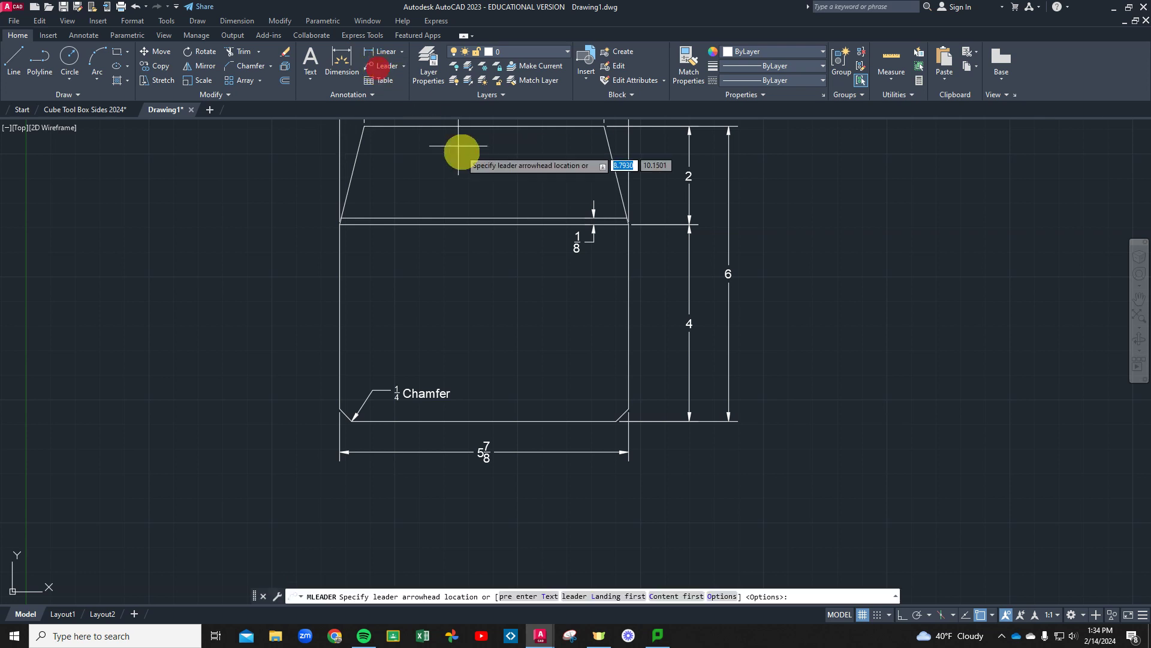
left_click(431, 225)
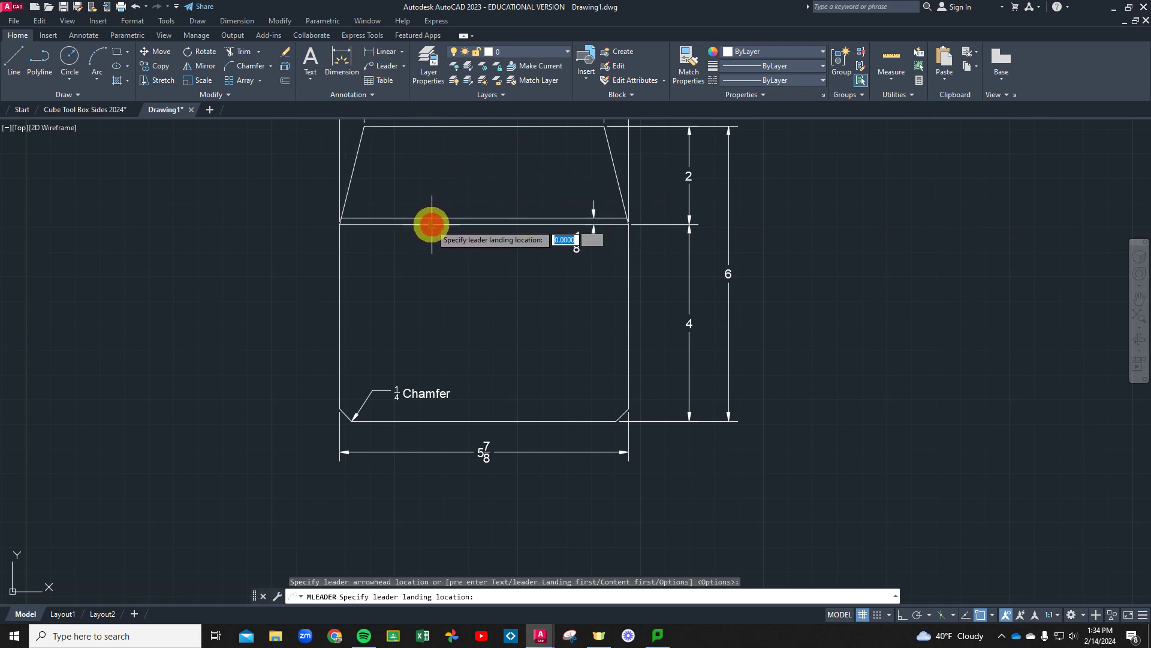
left_click(447, 261)
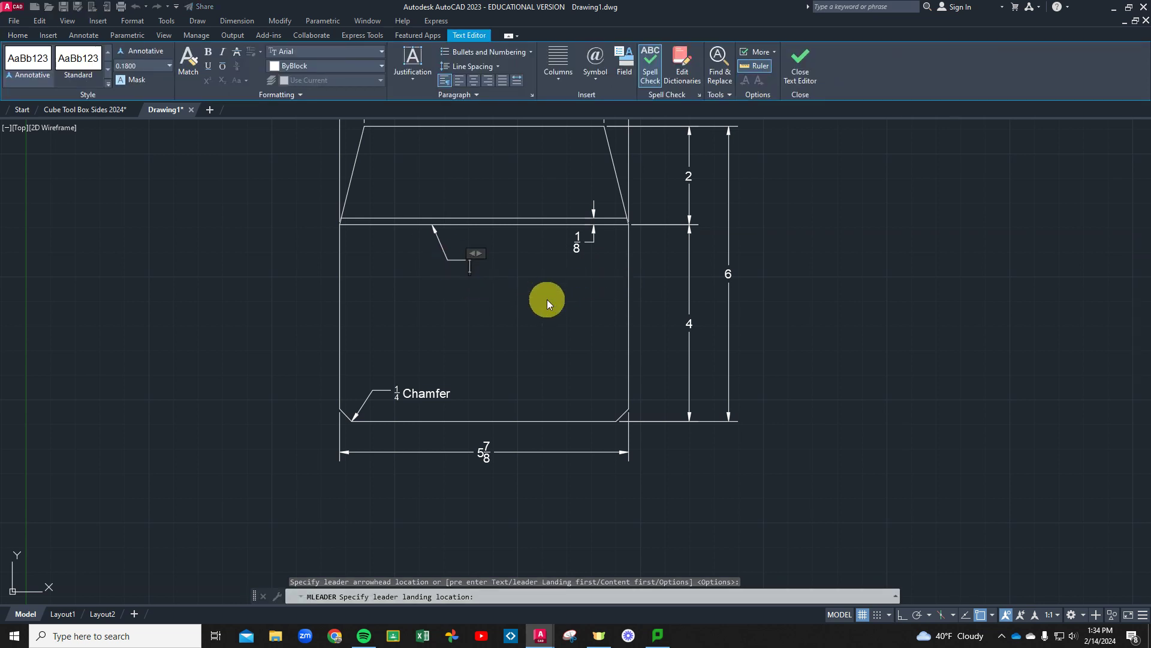
type("Fold 1/8\"")
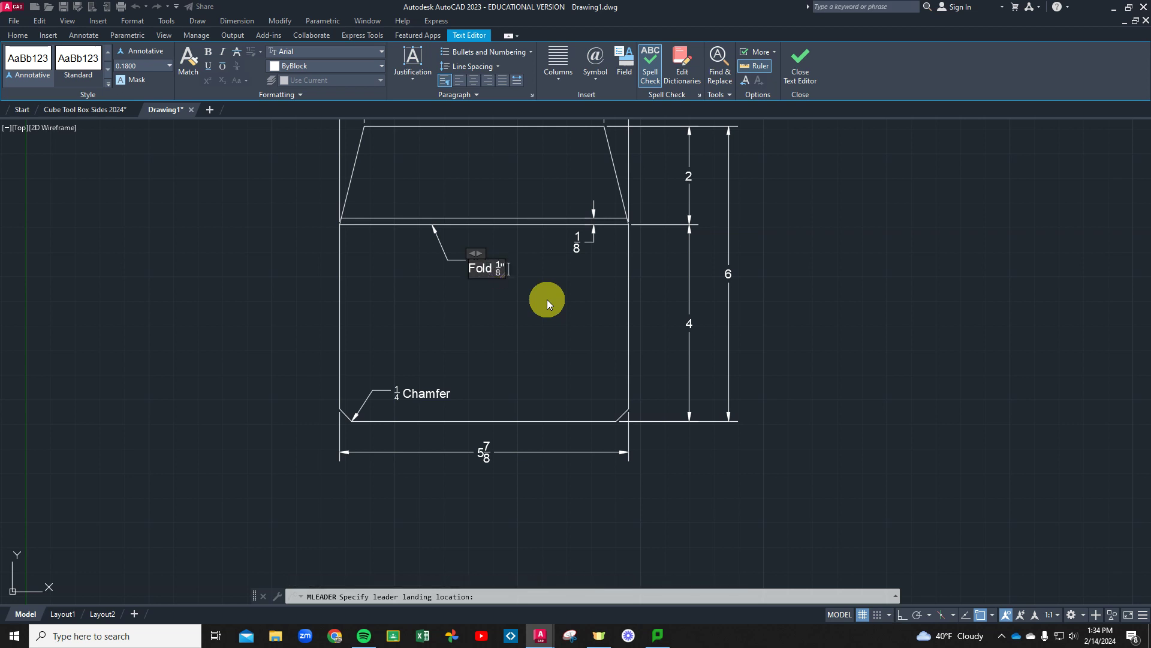
type(" Zig Za")
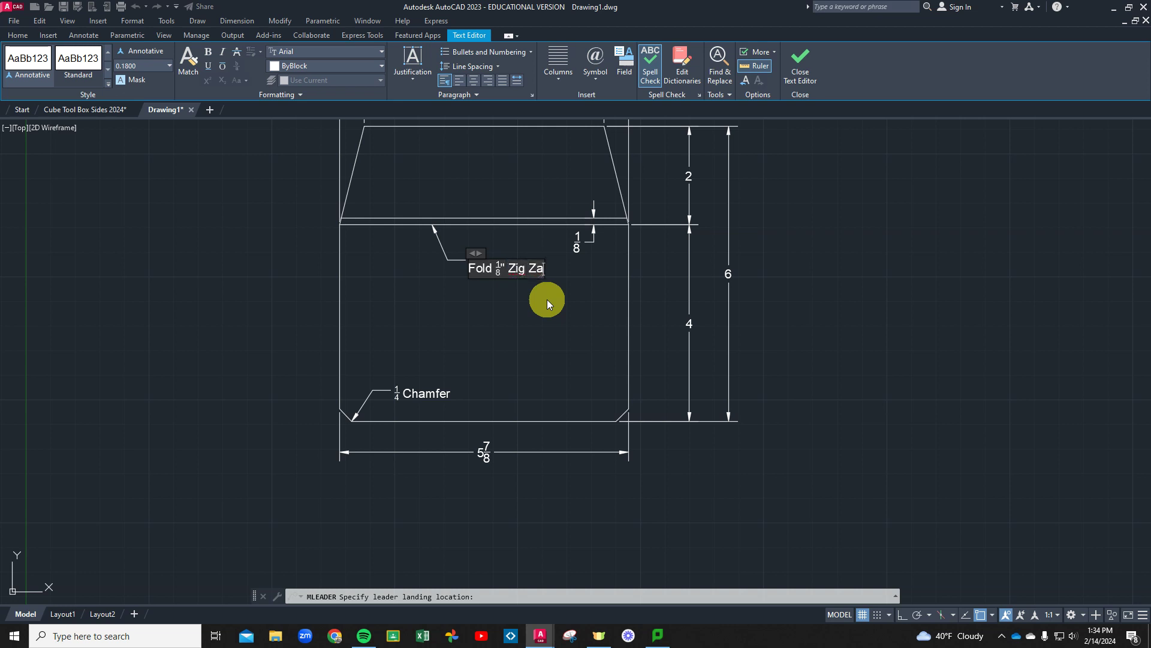
type("g")
key("Return")
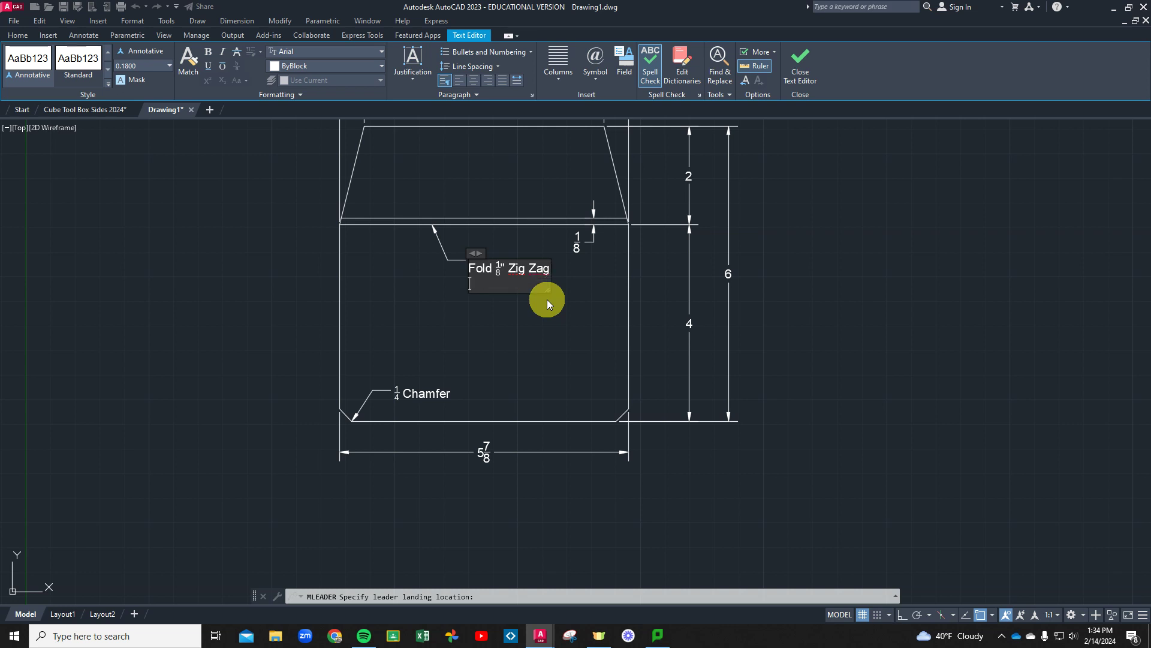
type("before folding h")
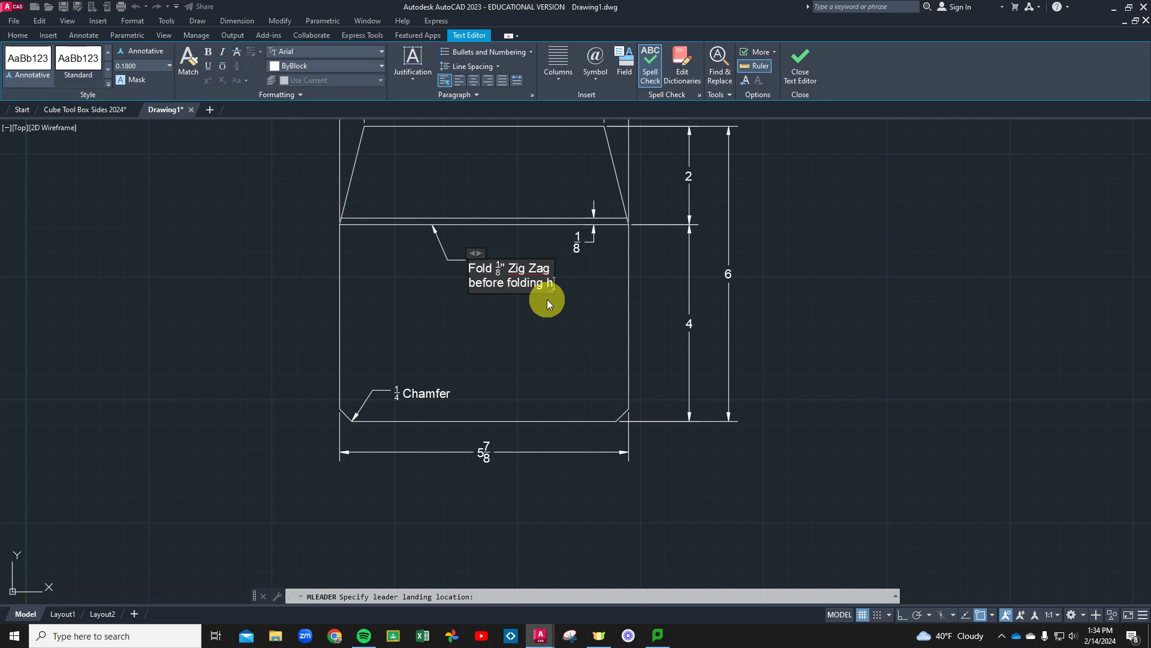
type("em")
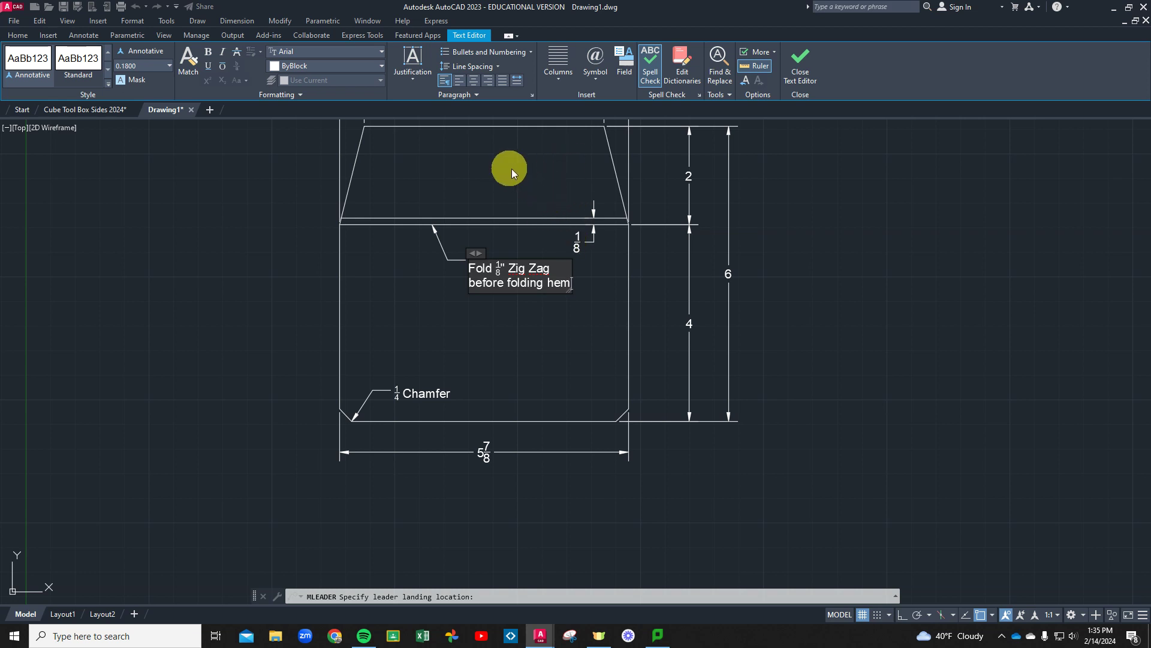
scroll(530, 211, "down", 3)
scroll(517, 178, "up", 2)
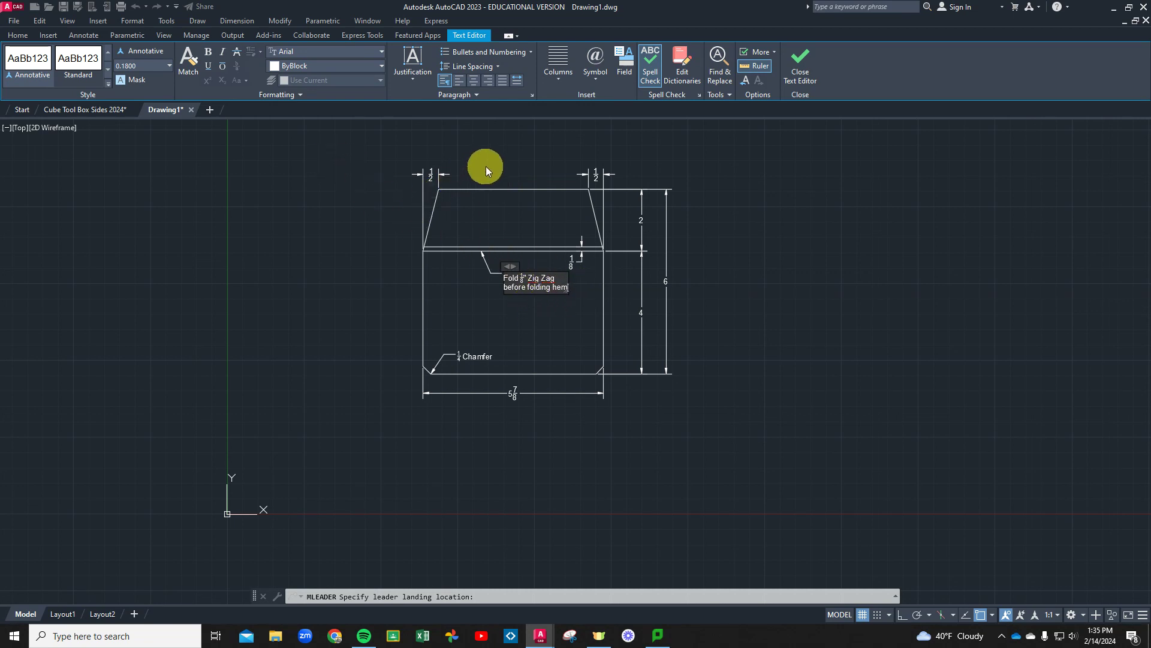
- Commit the fold note, then inspect the hem objects on the Cube Tool Box Sides layout
left_click(487, 165)
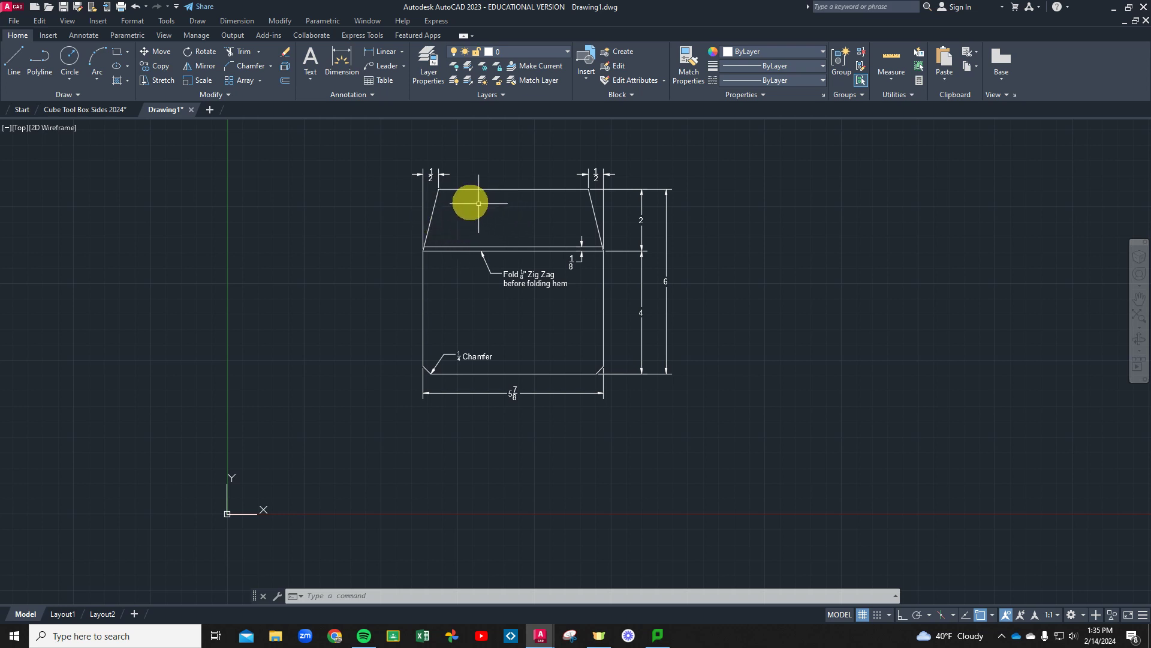
left_click(111, 111)
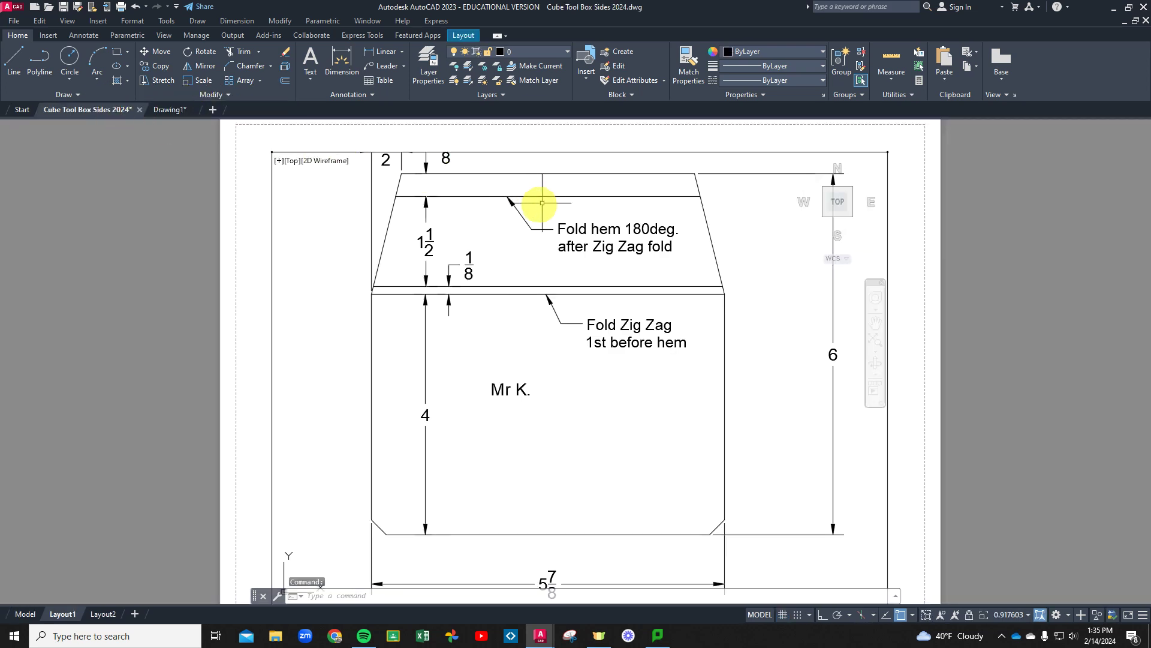
middle_click_drag(453, 211, 478, 246)
left_click(480, 248)
key("Escape")
key("Escape")
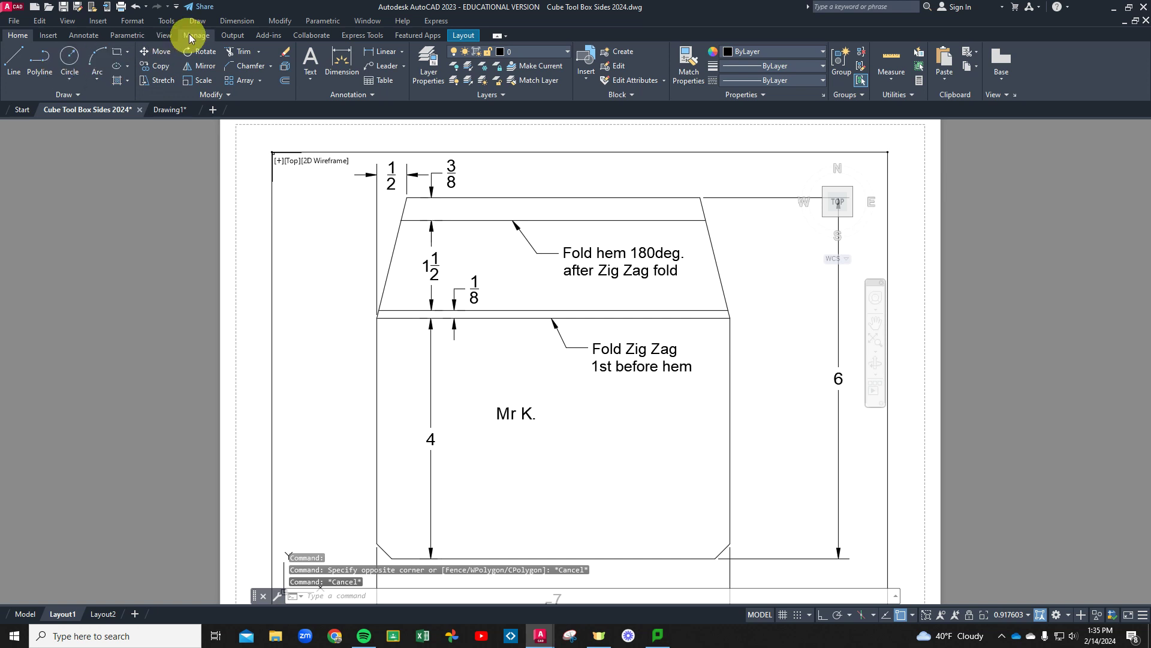
- In Drawing1, offset the flap's top edge 3/8 downward to create the hem line
left_click(174, 111)
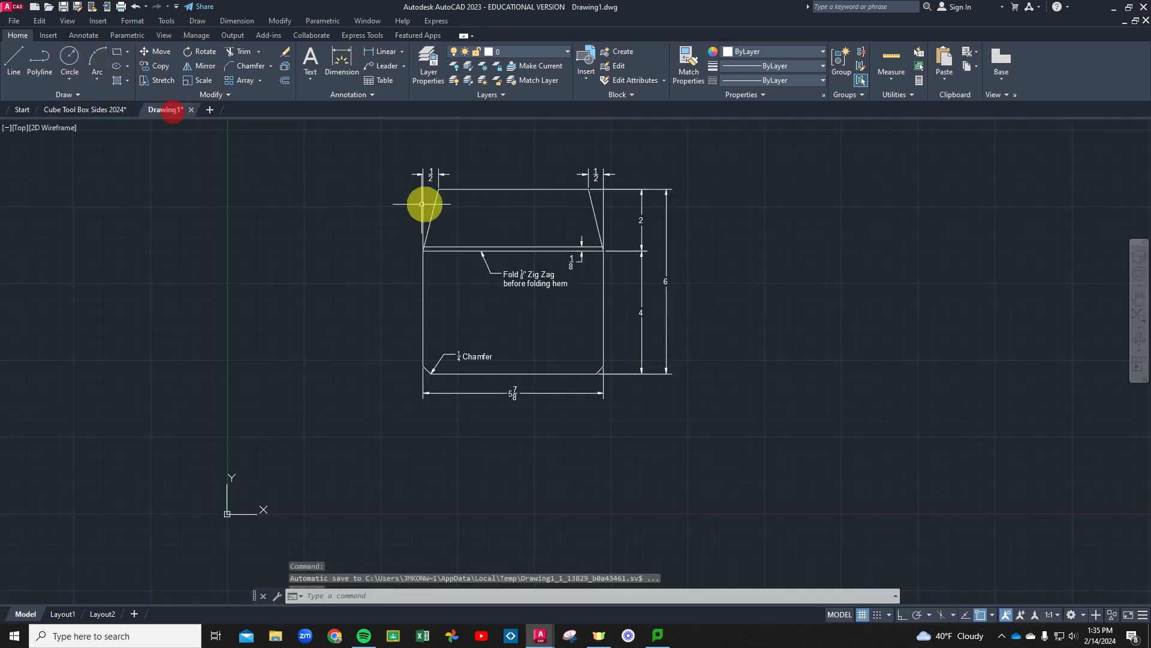
left_click(286, 80)
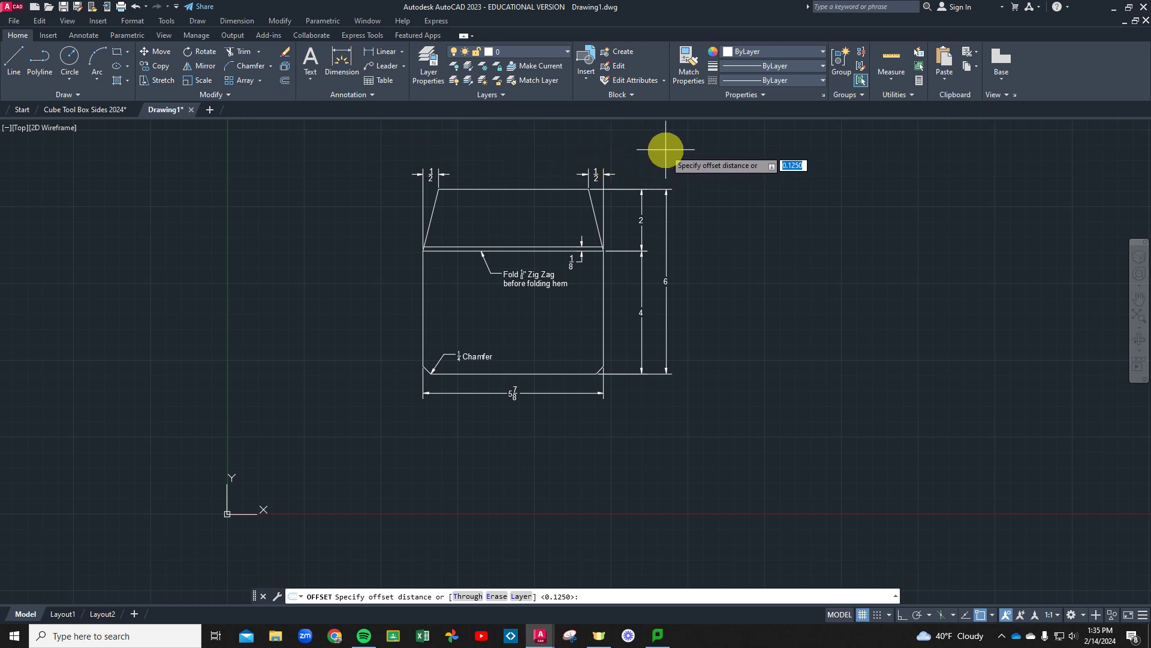
type("3/8")
key("Return")
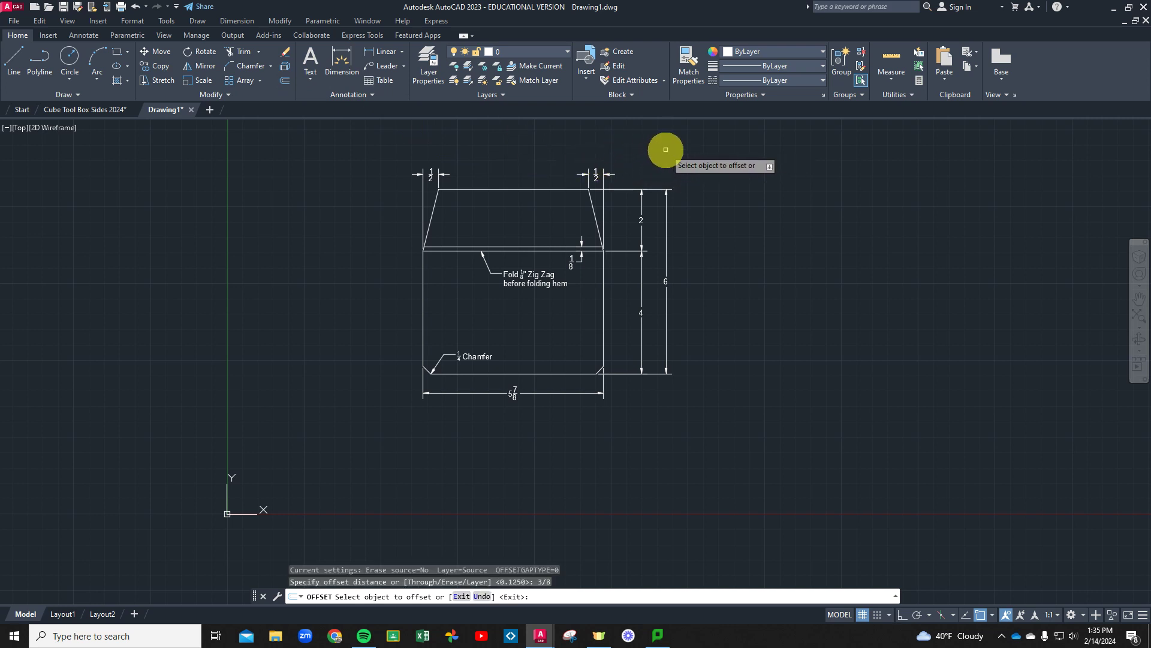
left_click(498, 189)
left_click(506, 220)
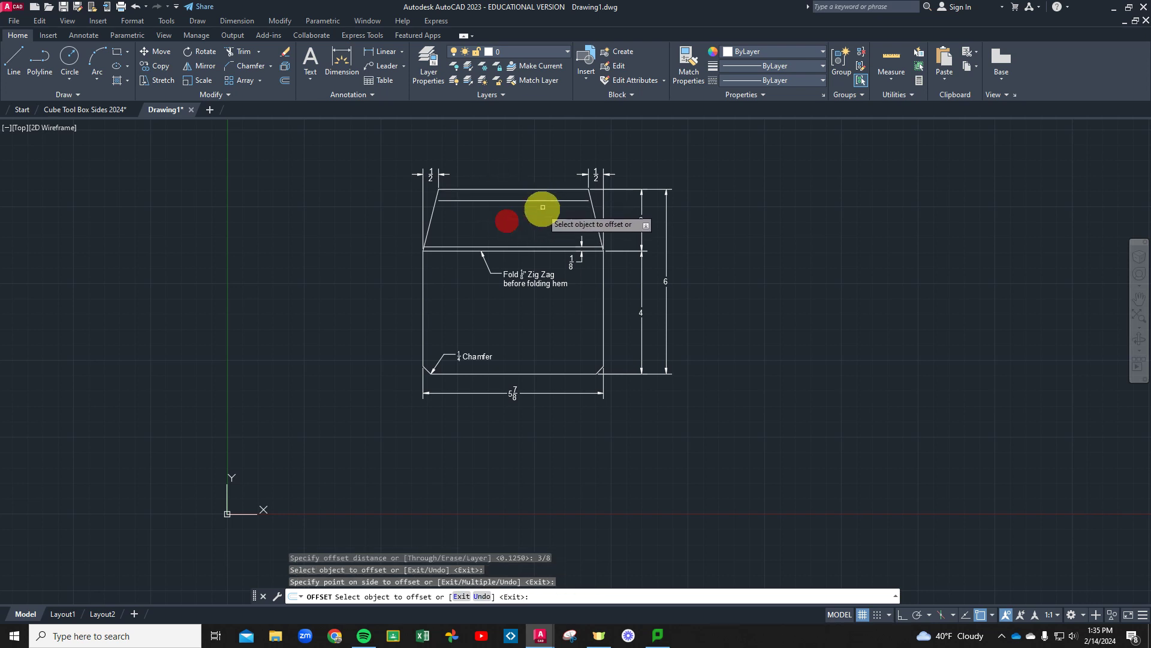
scroll(552, 211, "up", 2)
key("Escape")
key("Escape")
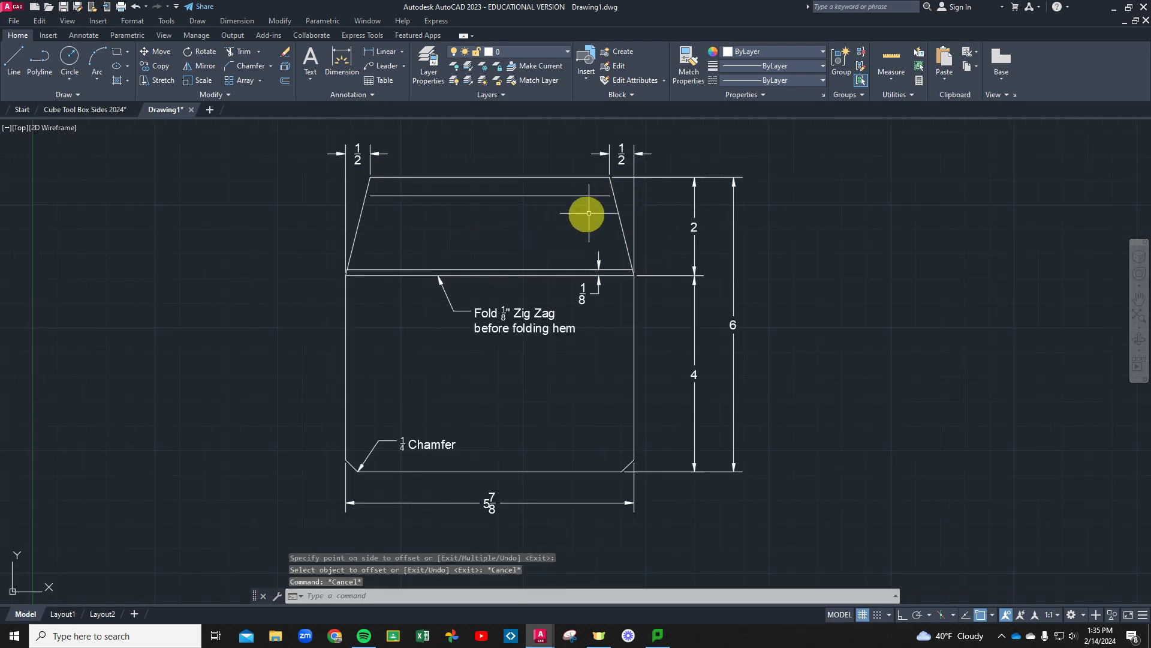
scroll(586, 204, "up", 4)
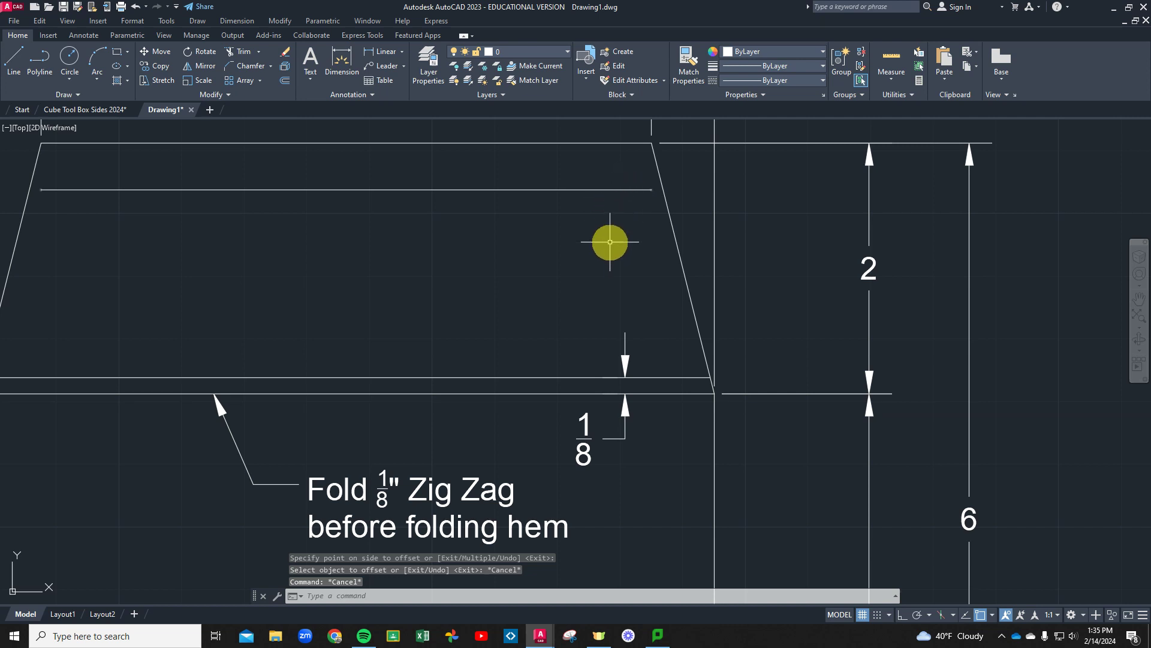
- Extend the hem line to both the right and left slanted sides
left_click(258, 55)
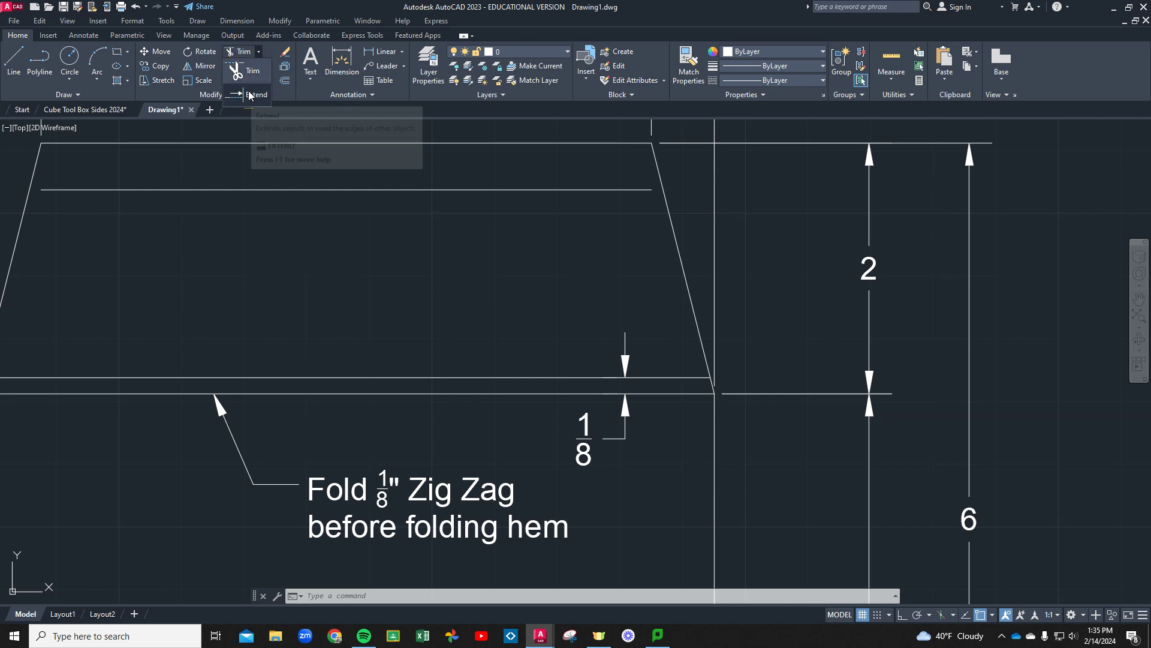
left_click(252, 95)
left_click(628, 189)
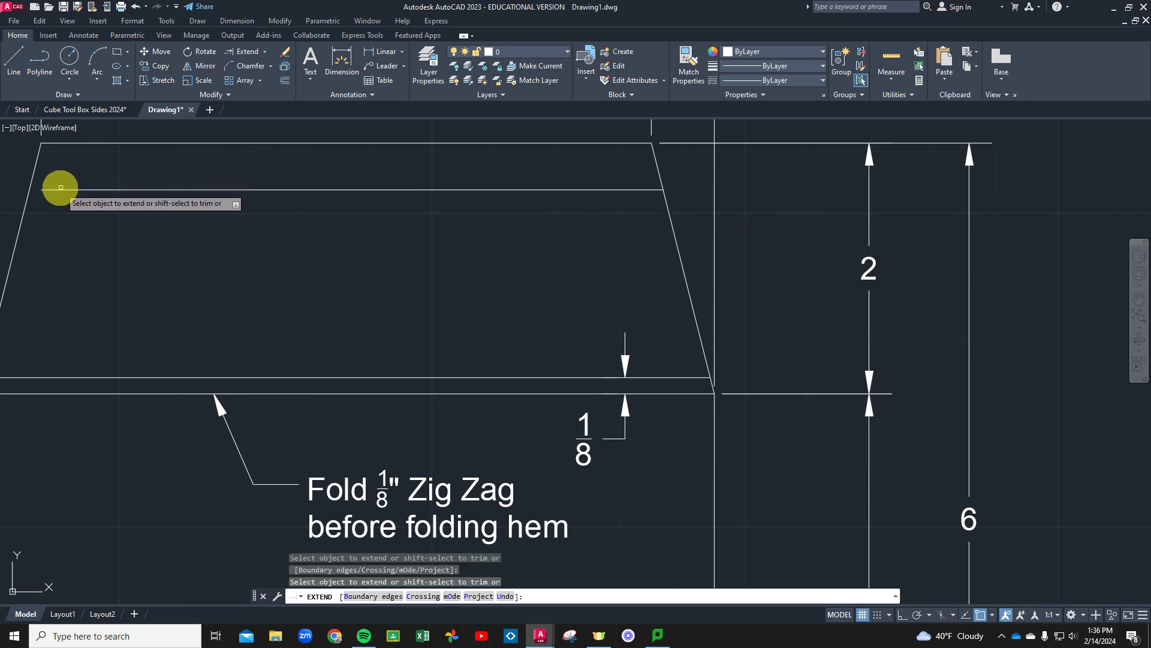
left_click(60, 190)
left_click(60, 191)
scroll(301, 260, "down", 5)
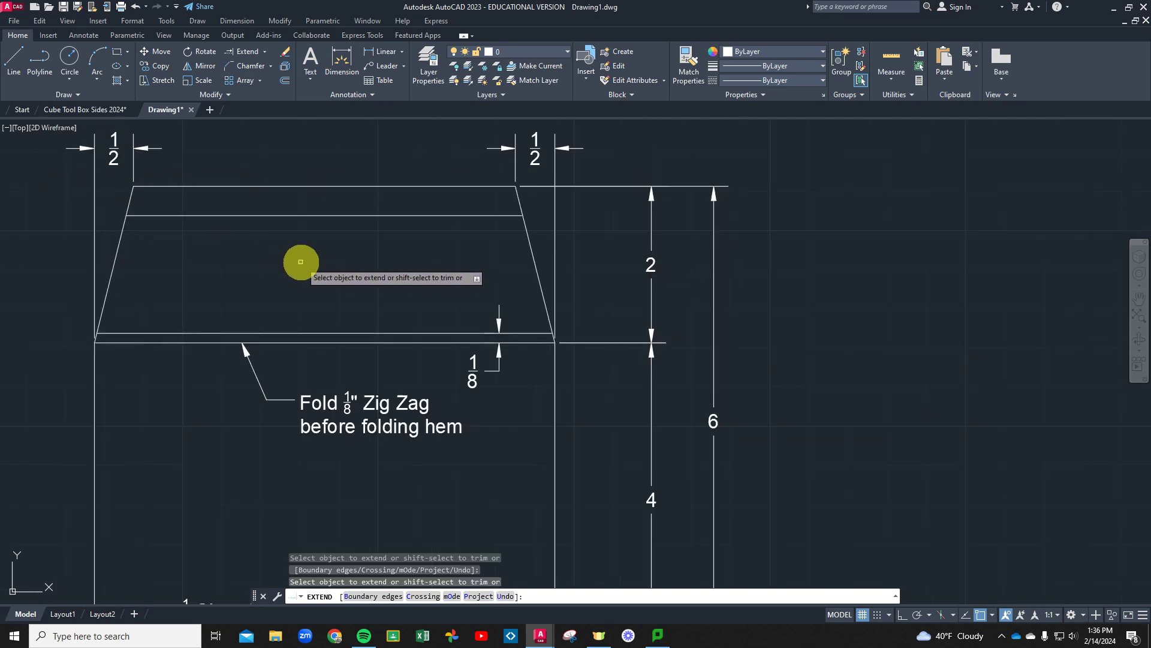
key("Escape")
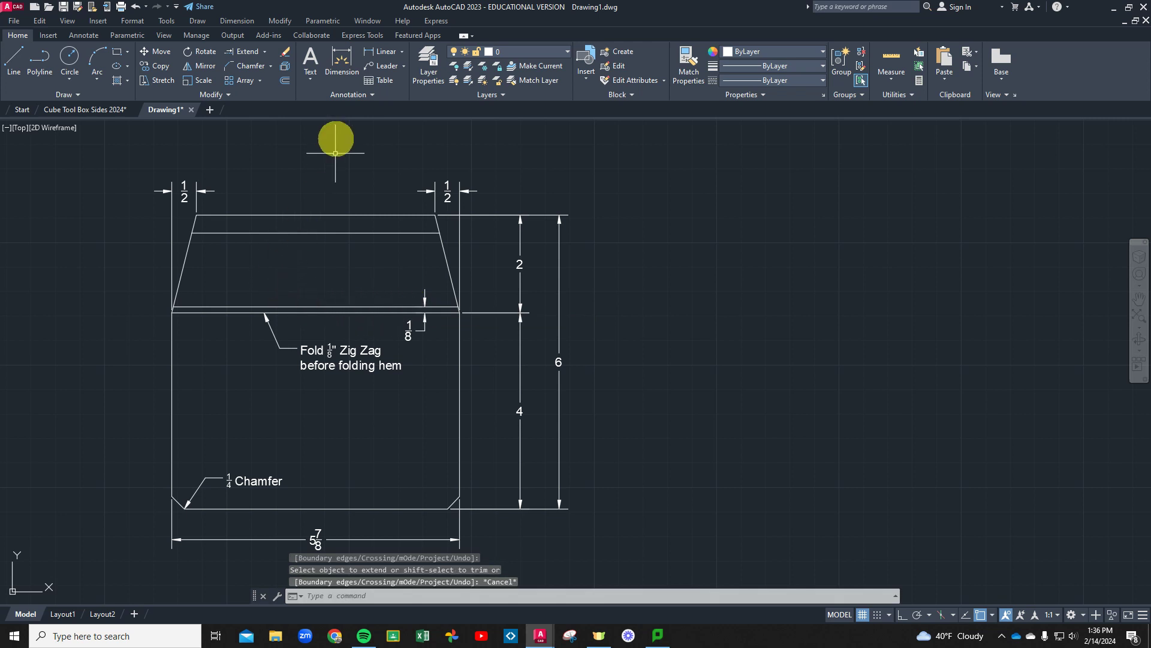
- Dimension the 3/8 gap between the flap's top edge and the hem line
left_click(340, 71)
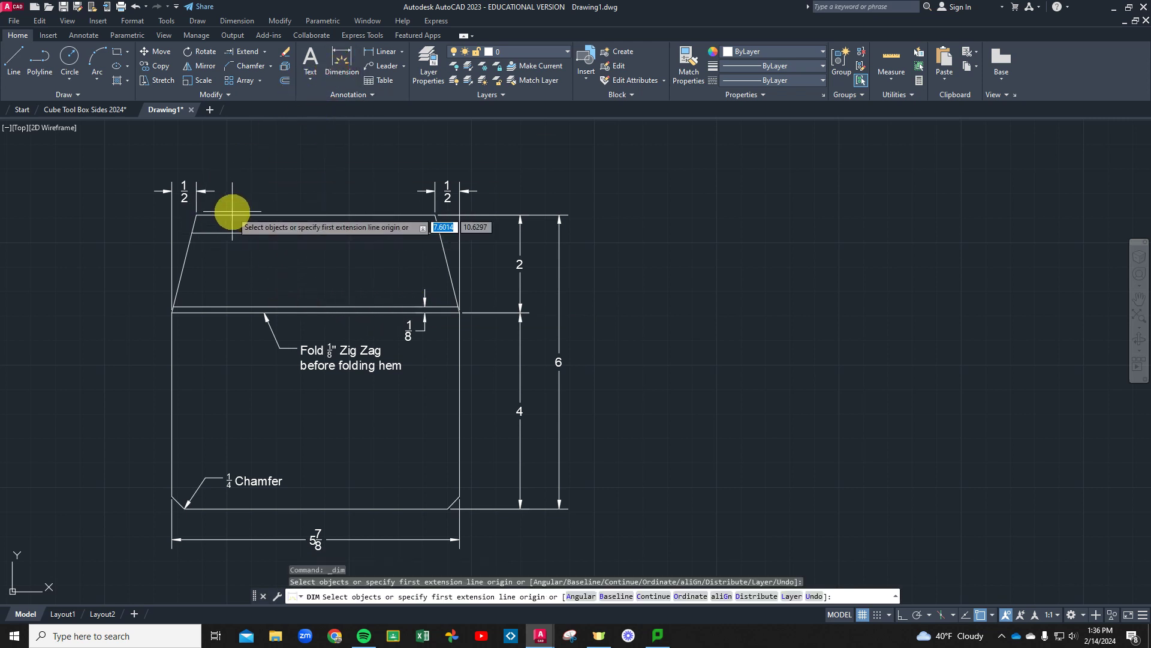
left_click(224, 216)
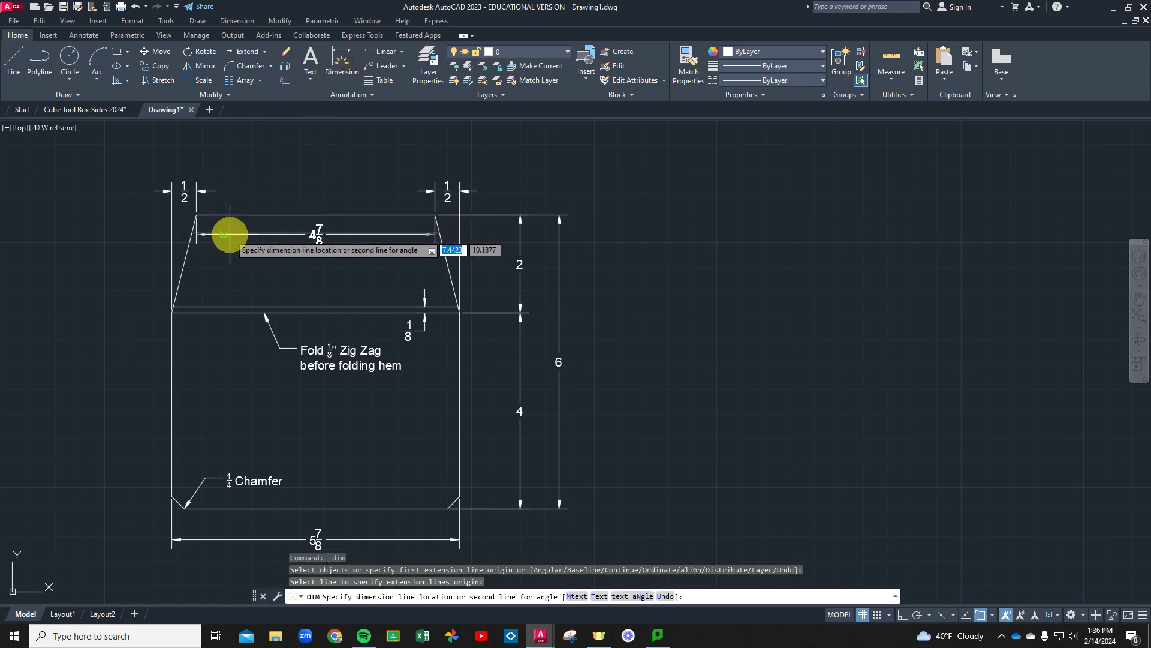
left_click(235, 233)
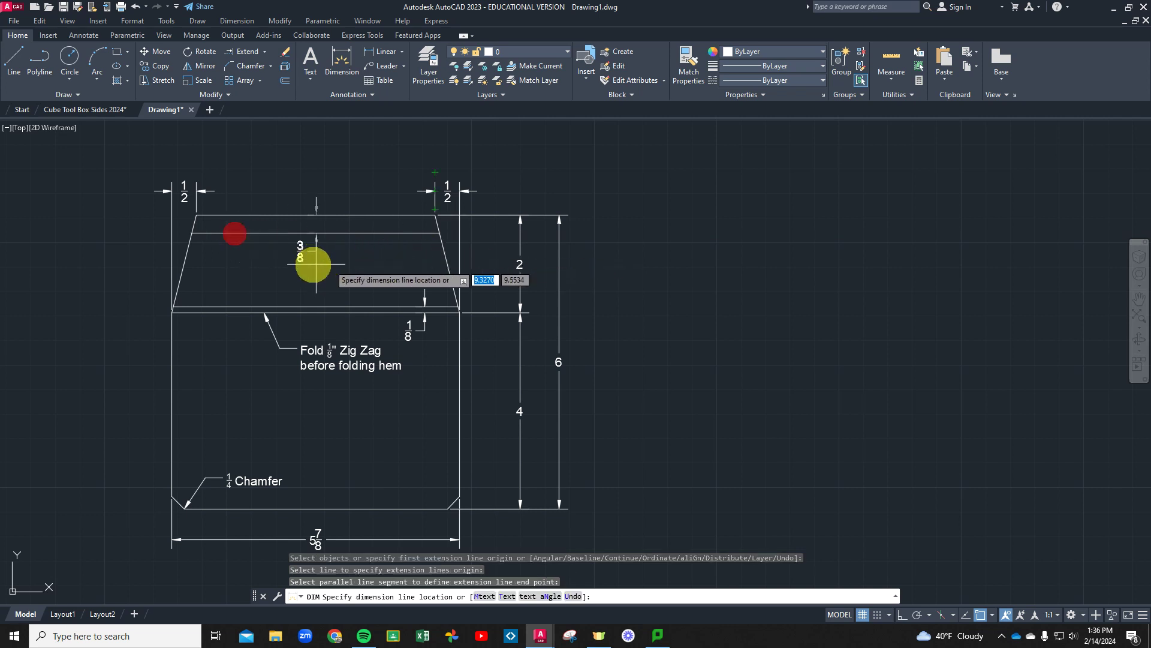
left_click(227, 232)
key("Return")
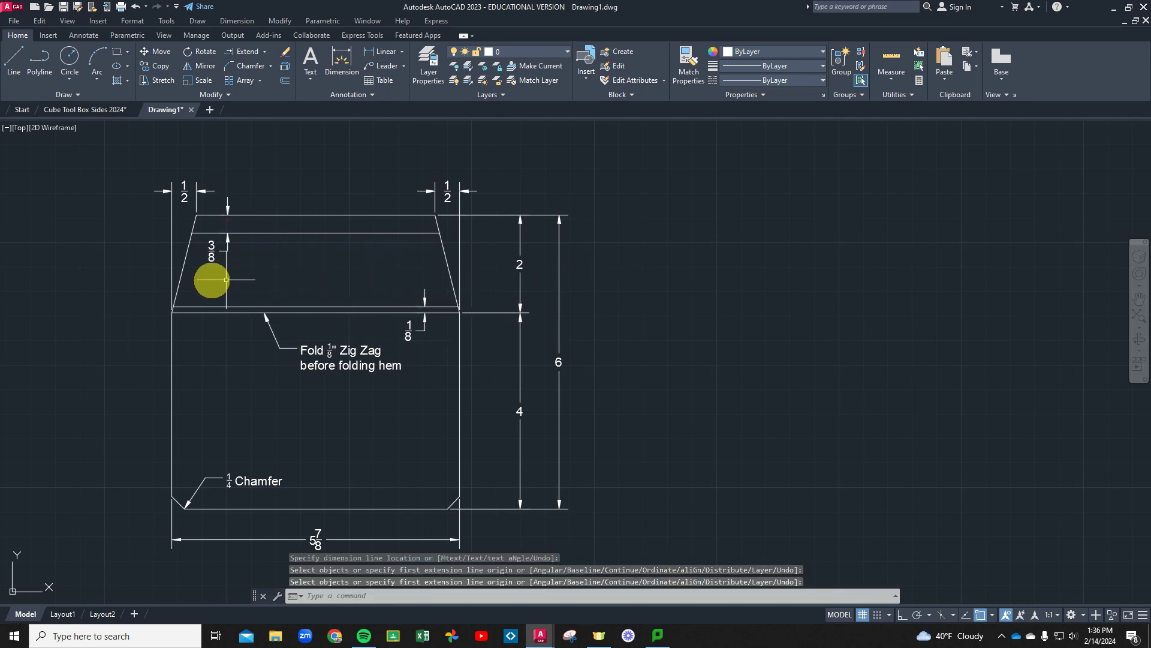
- Move the 3/8 dimension text up above the flap's top edge
left_click(214, 250)
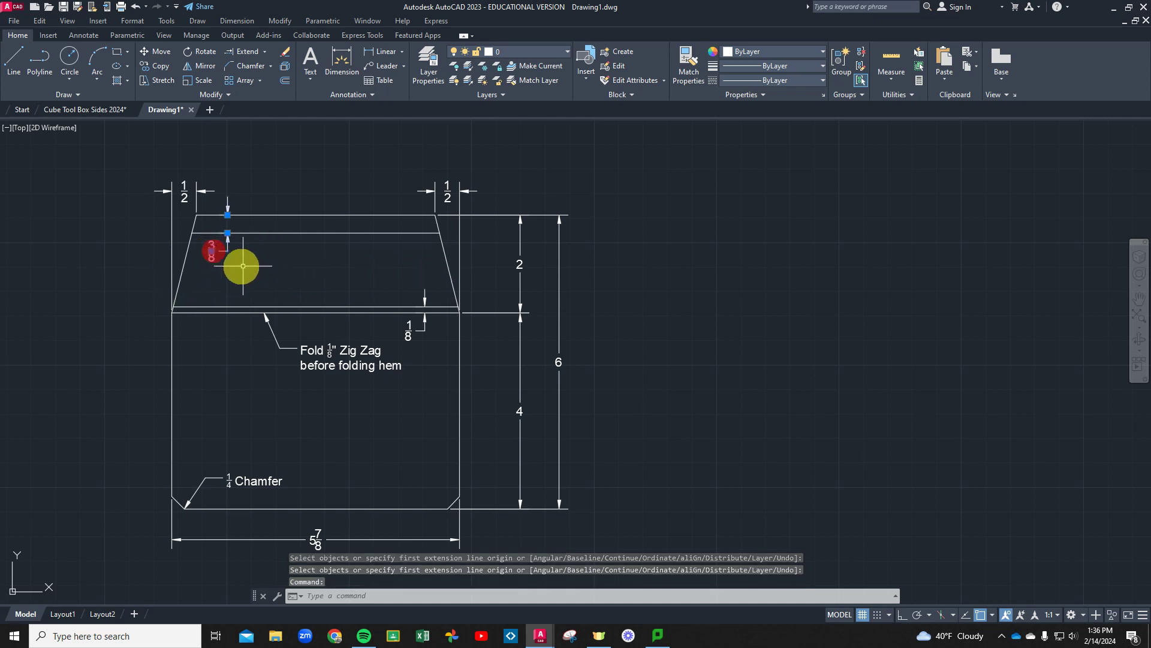
left_click(211, 252)
right_click(262, 247)
key("Escape")
right_click(247, 250)
key("Escape")
left_click(242, 250)
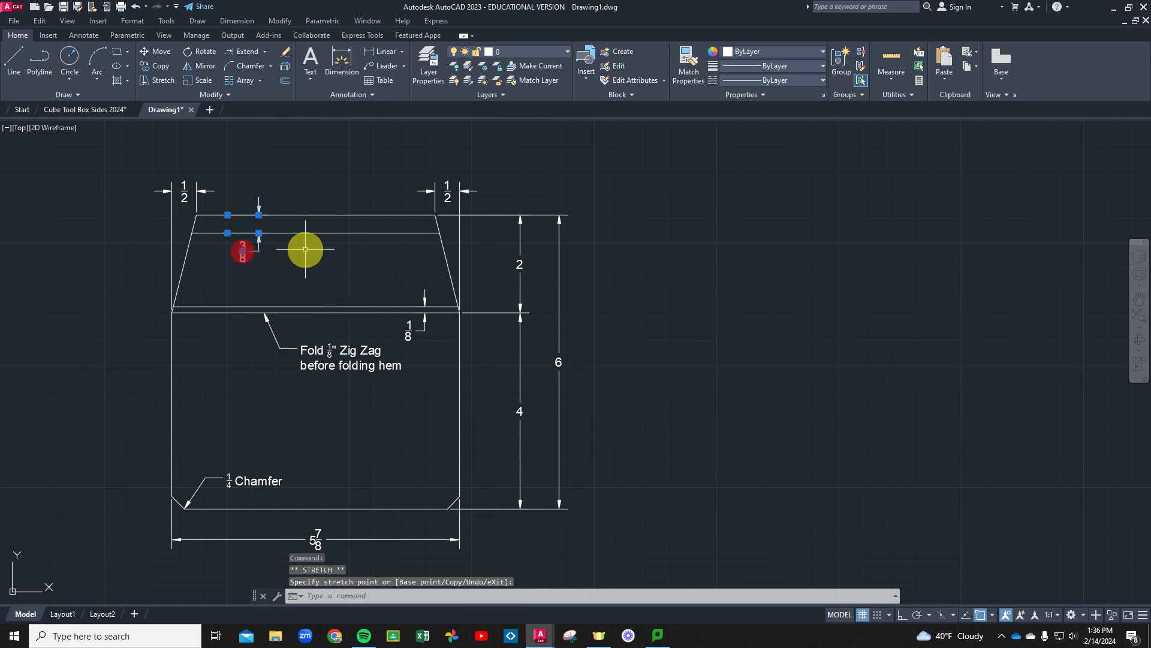
left_click(241, 250)
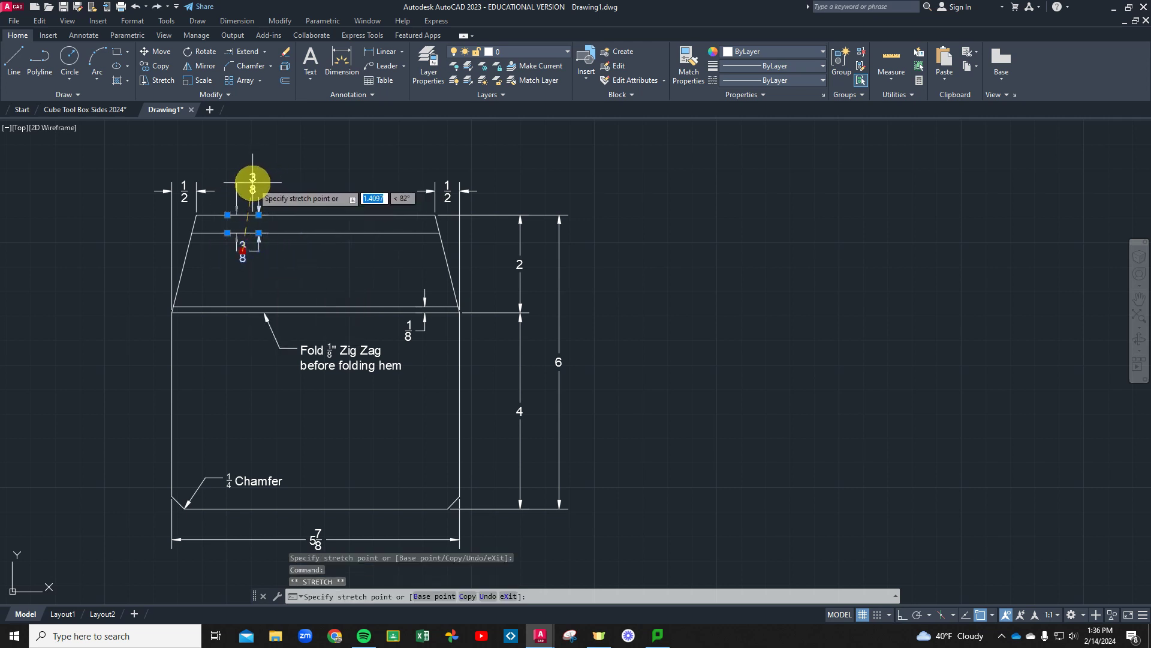
left_click(253, 184)
key("Escape")
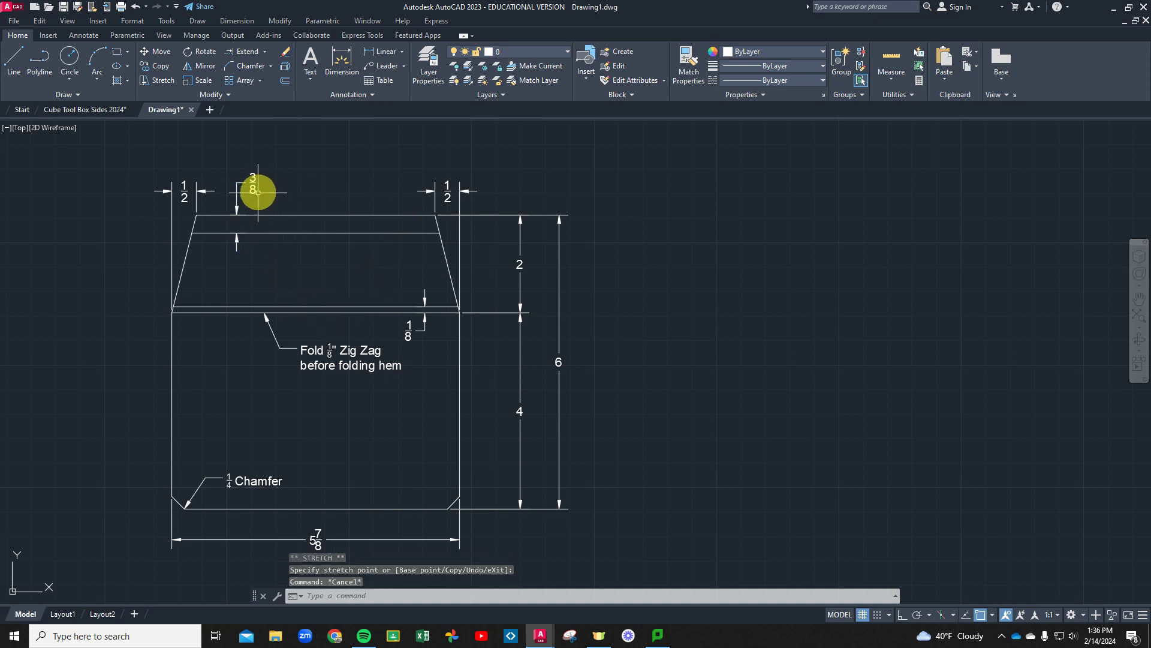
- Append 'hem' to the 3/8 dimension so it reads '3/8 hem'
left_click(254, 186)
double_click(255, 186)
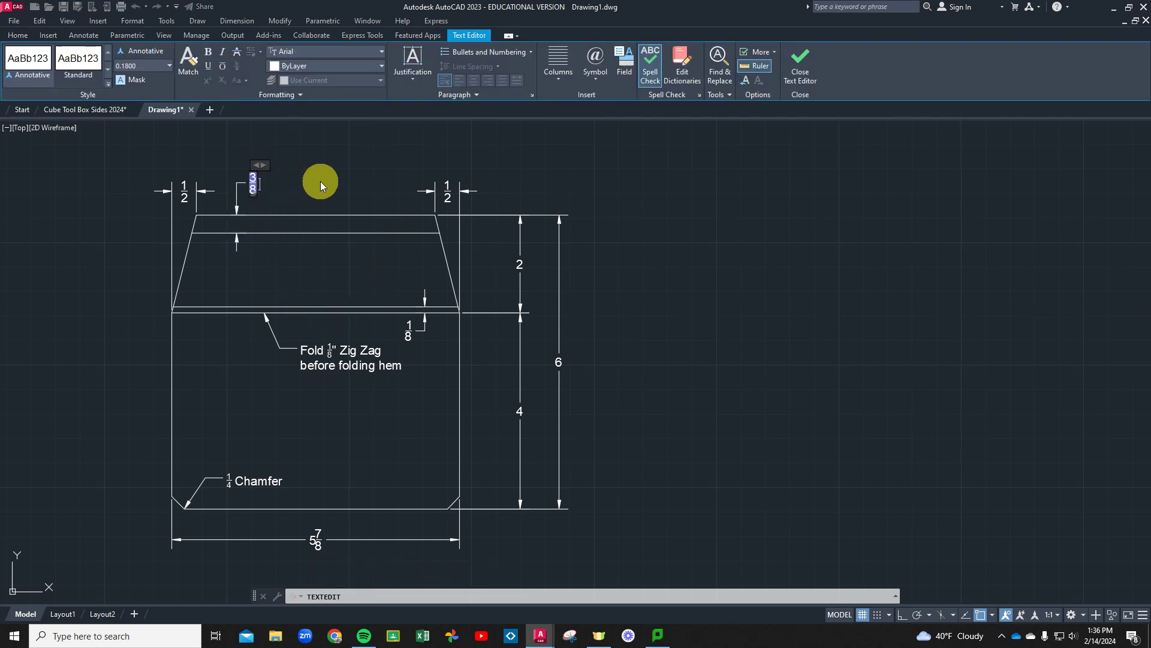
type("hem")
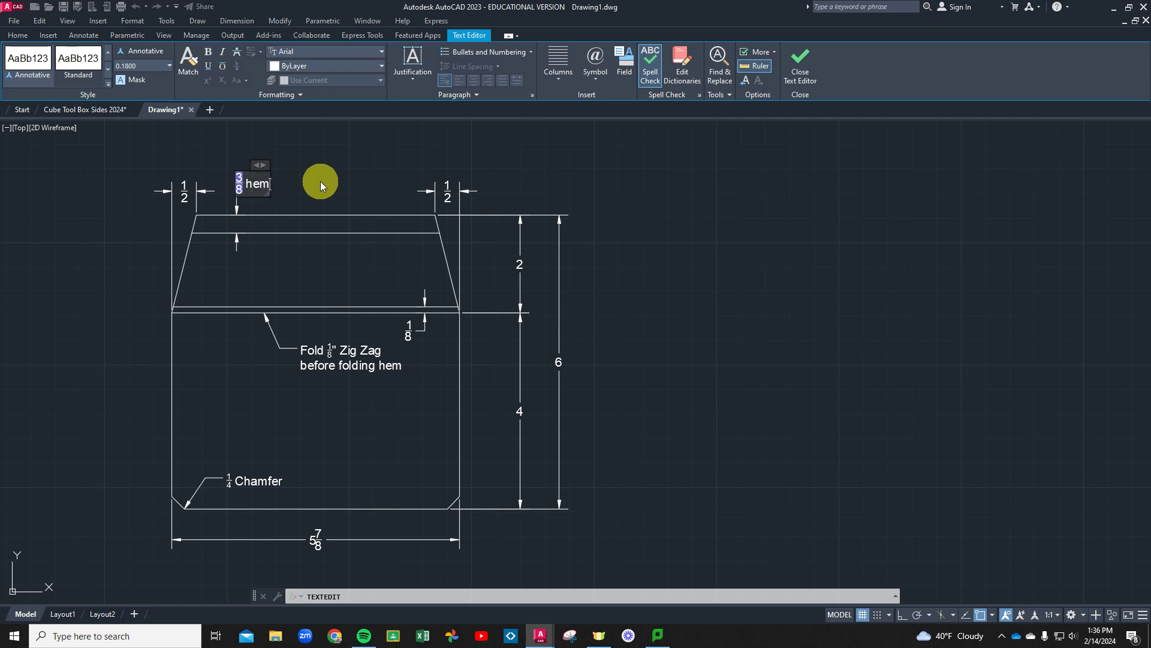
left_click(319, 181)
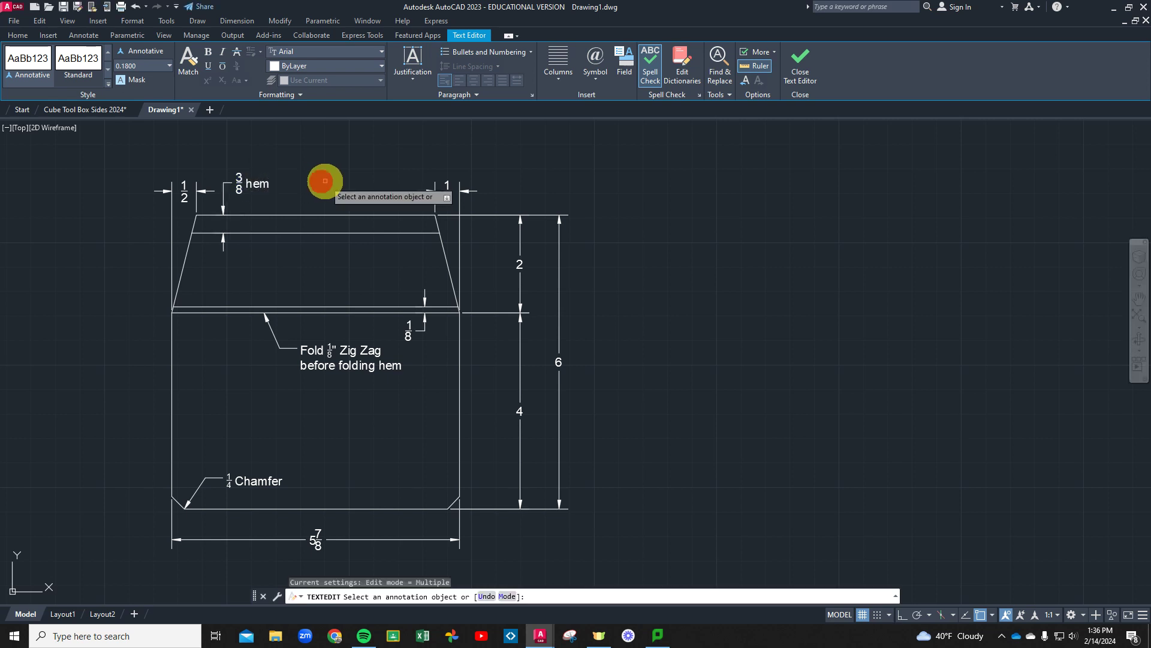
left_click(232, 184)
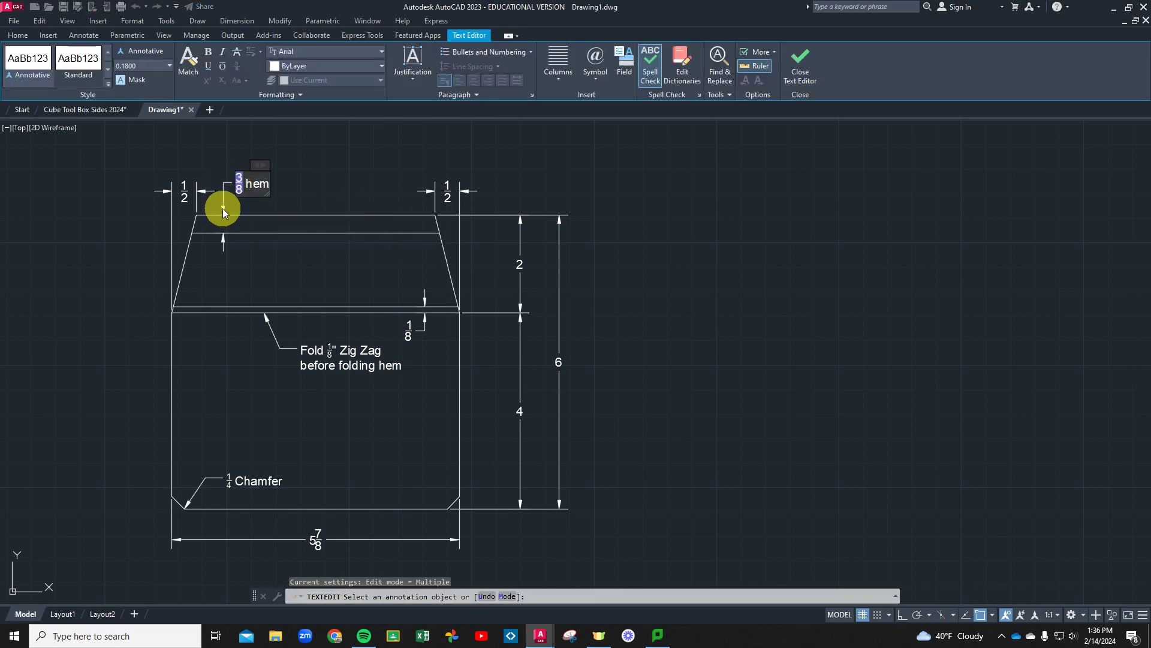
left_click(222, 207)
left_click(226, 205)
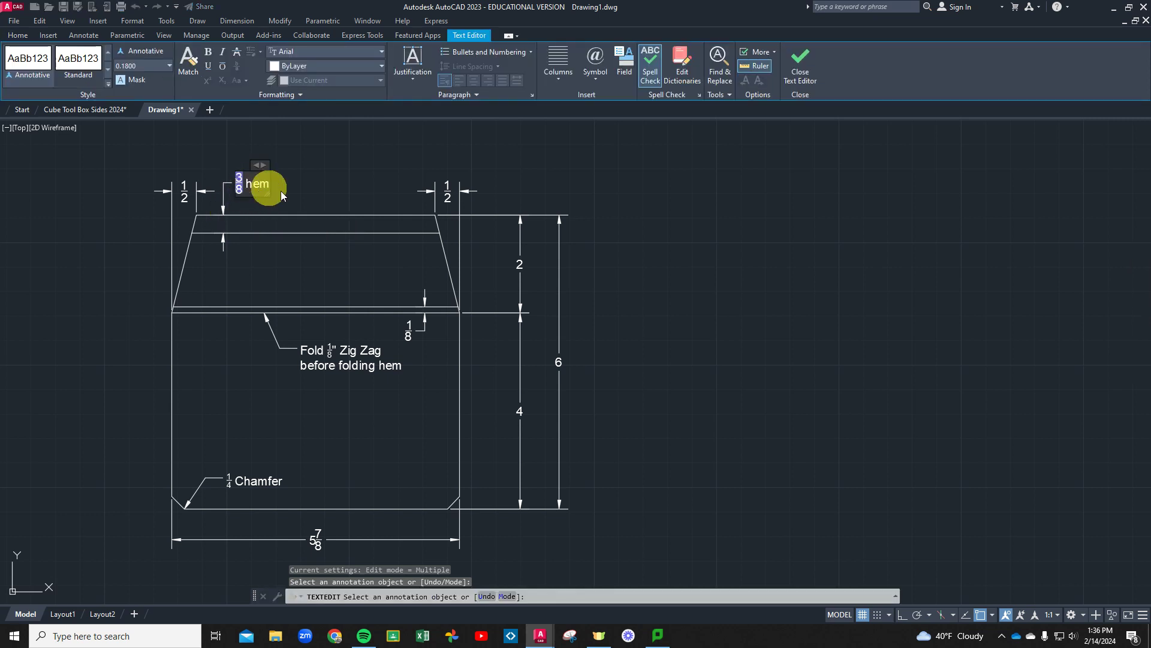
key("Escape")
key("Escape")
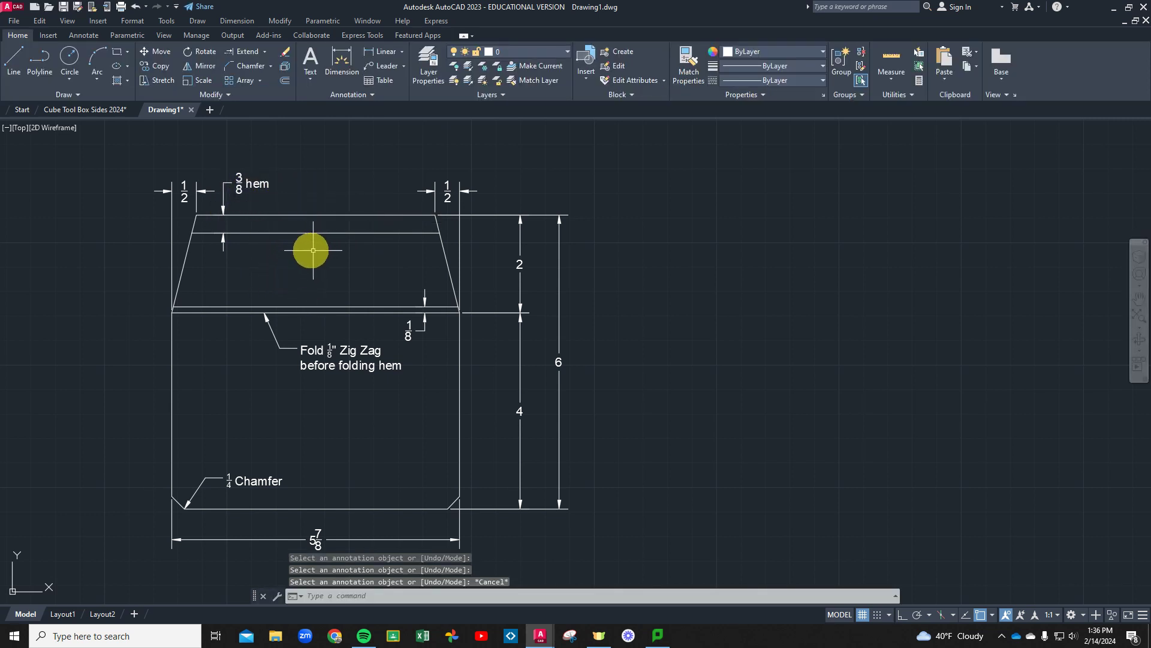
- Add a leader on the hem line with the two-line note 'Fold hem after Zig Zag fold is made'
left_click(383, 67)
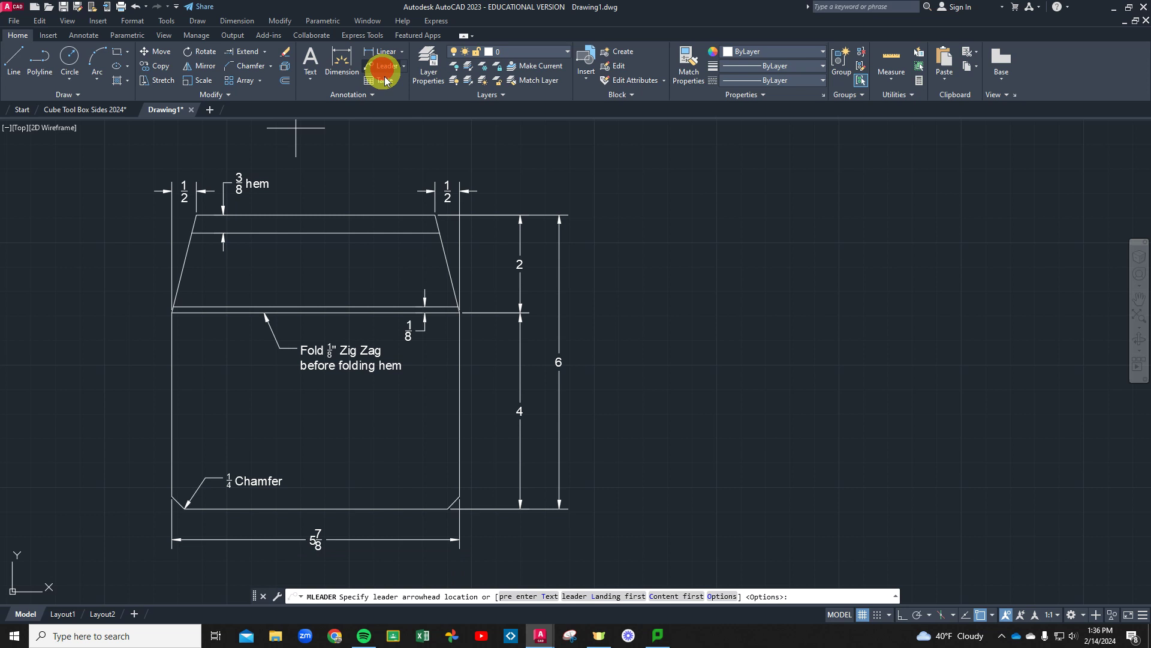
left_click(264, 234)
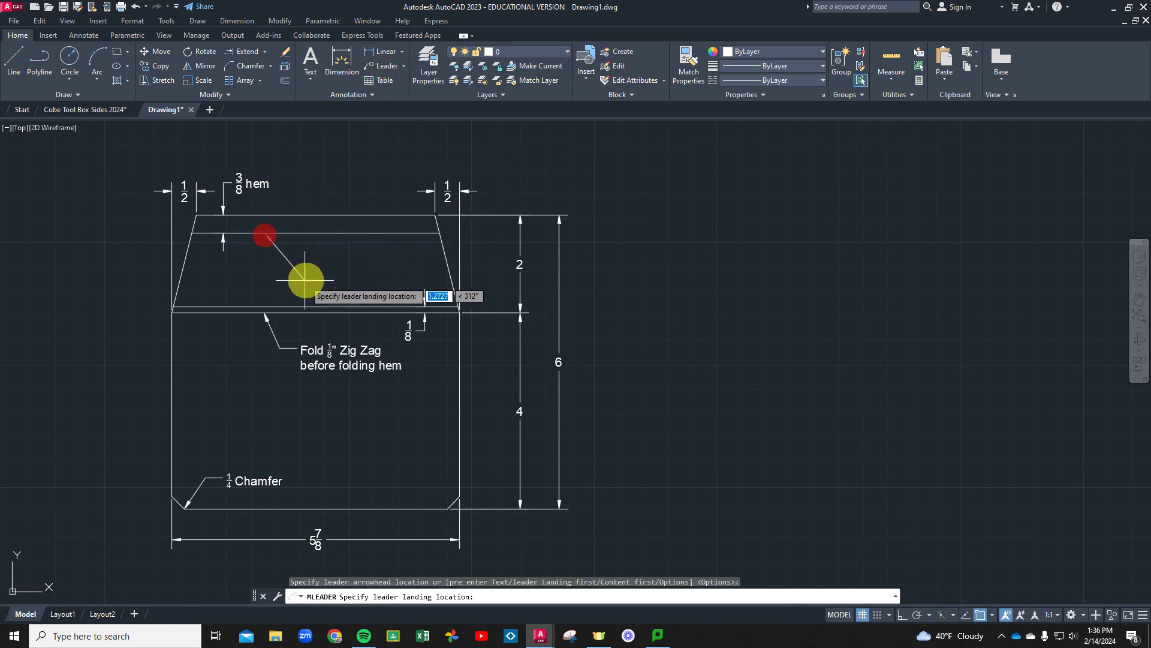
left_click(276, 262)
type("Fold hem after Zig Zag")
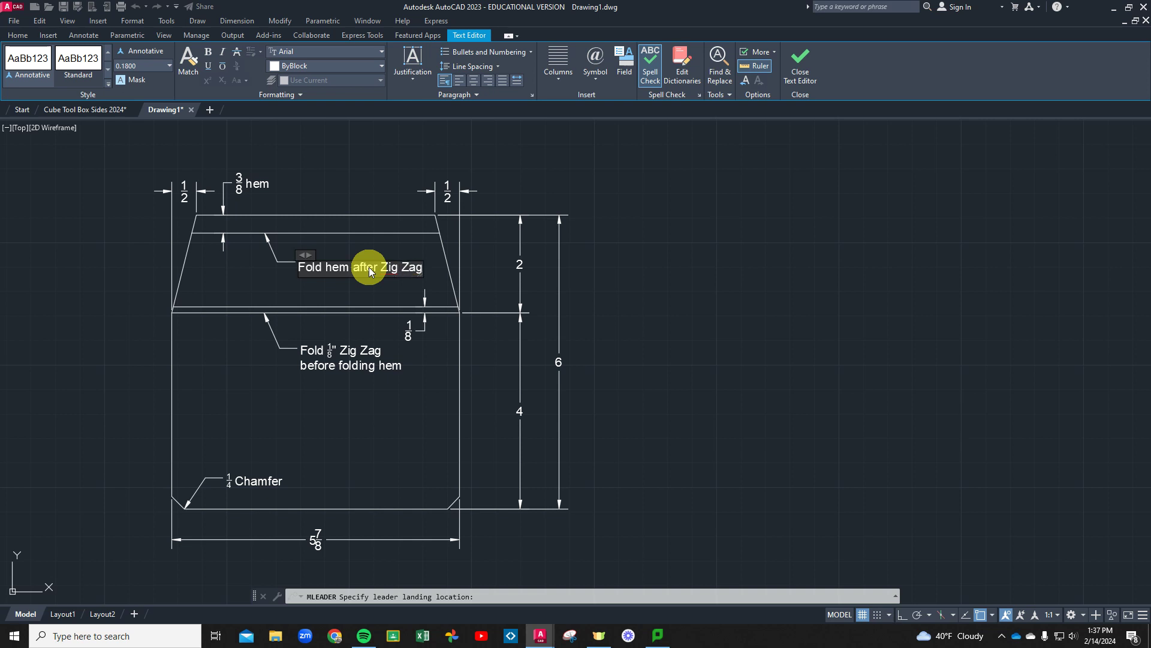
key("Return")
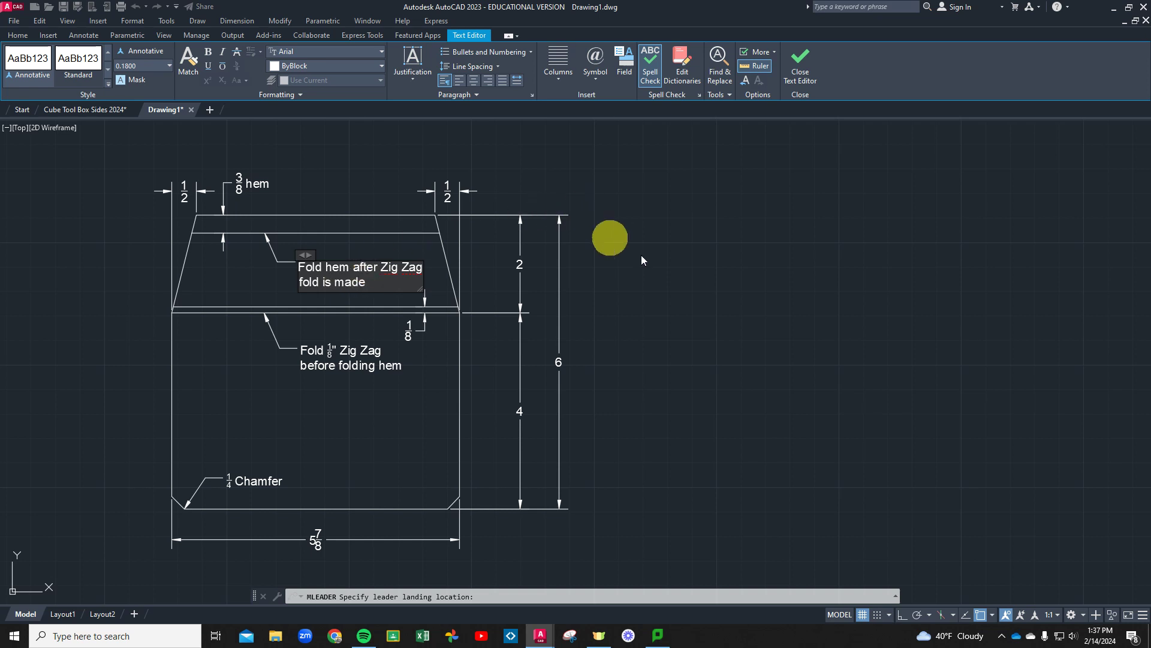
left_click(689, 252)
left_click(310, 58)
- Place a multiline text box in the lower rectangle containing the author's name label
left_click(259, 390)
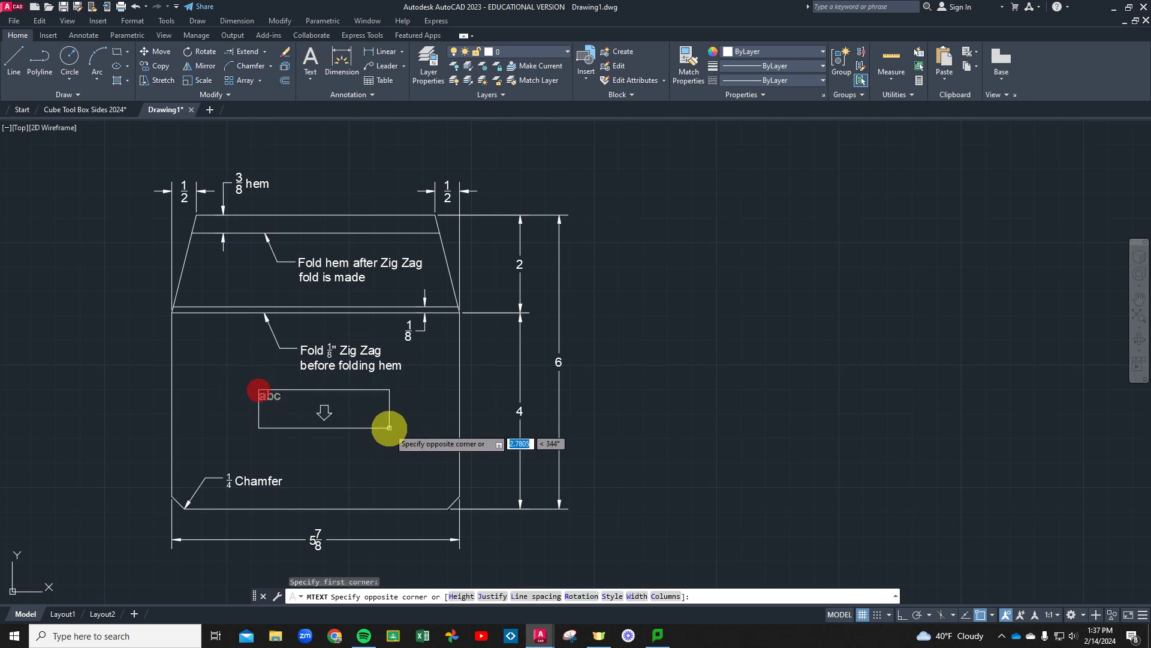
left_click(391, 423)
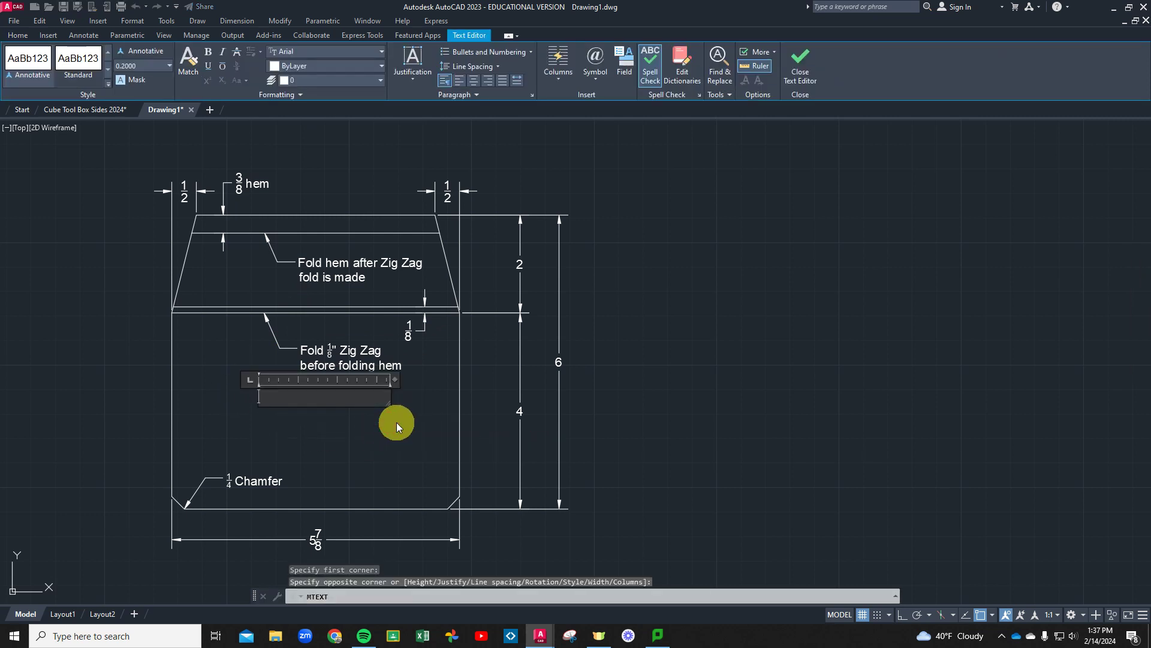
type("Mr.")
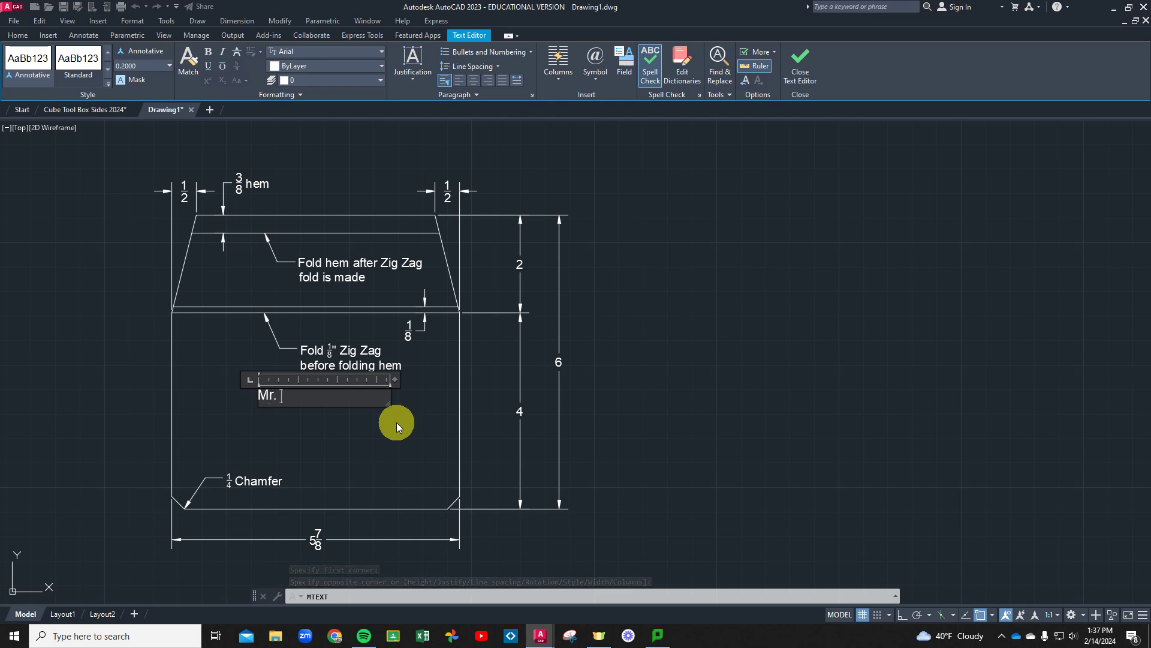
type(" K")
left_click(679, 286)
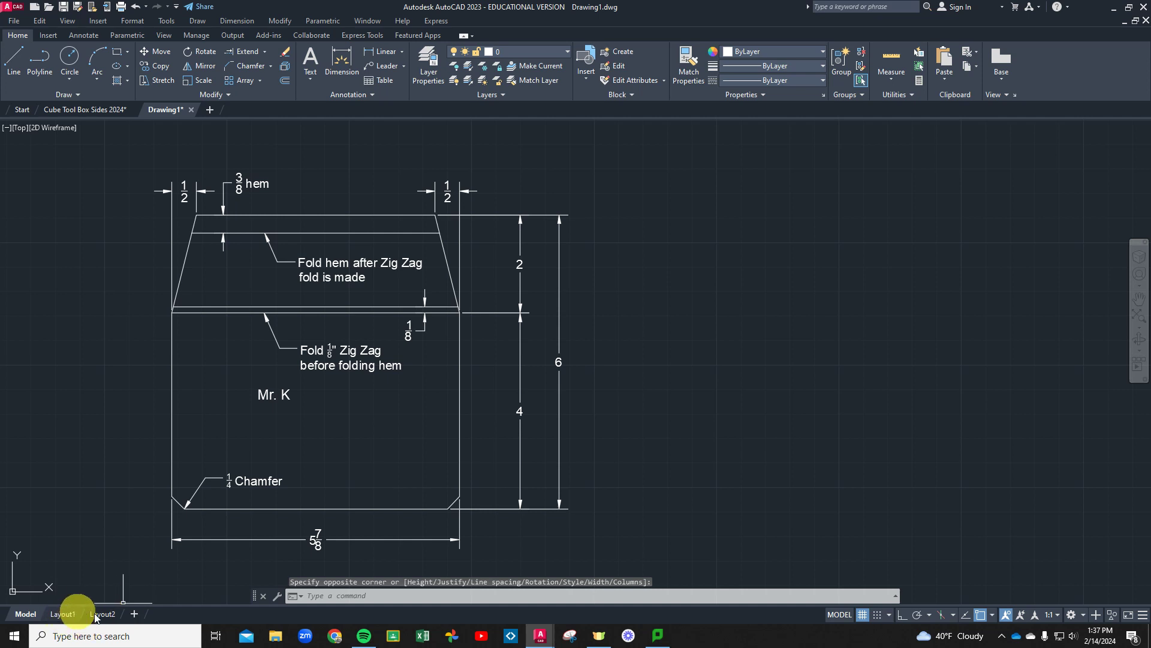
- On Layout1, work in the viewport's model space, turn the grid off, and zoom to extents
left_click(63, 618)
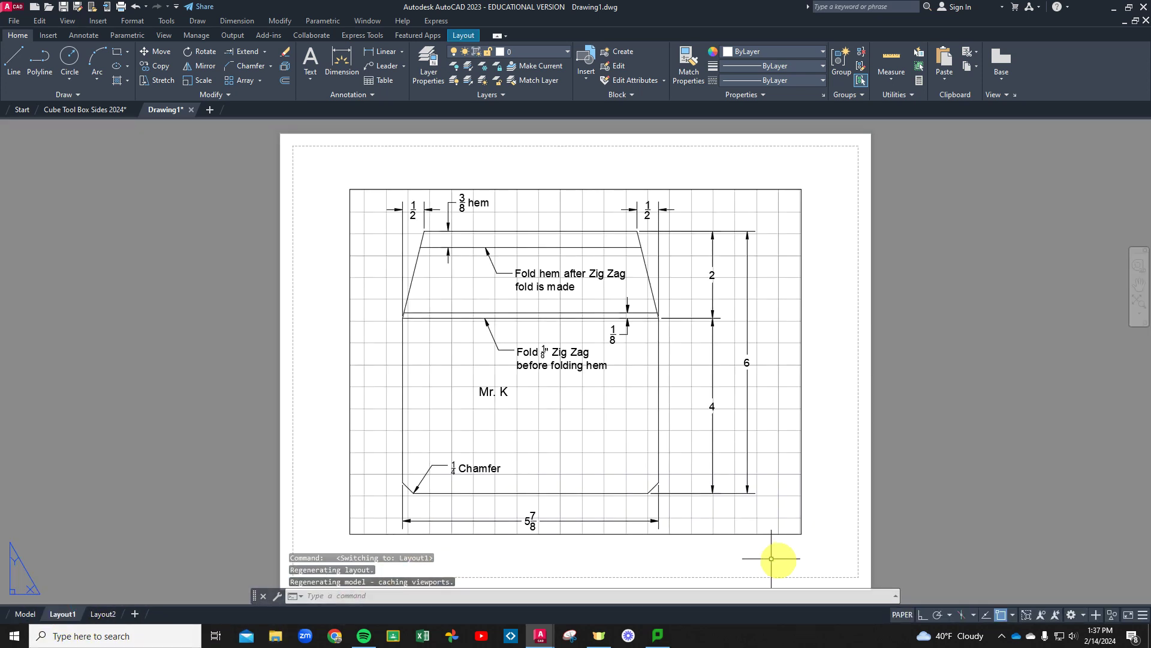
left_click(903, 615)
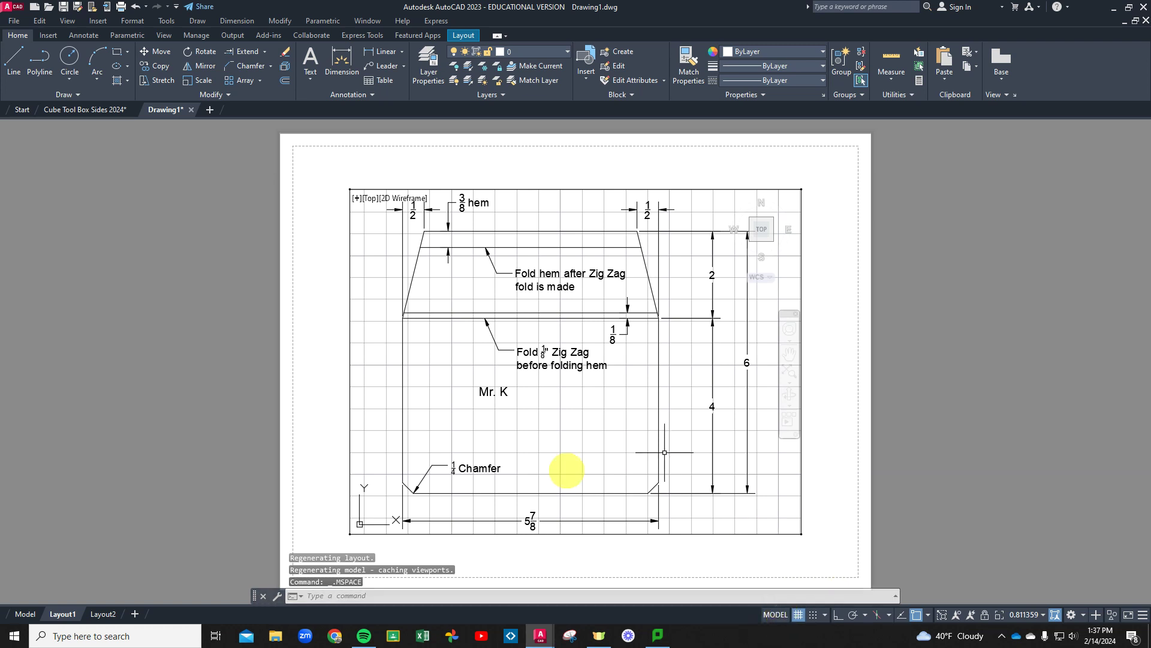
left_click(798, 614)
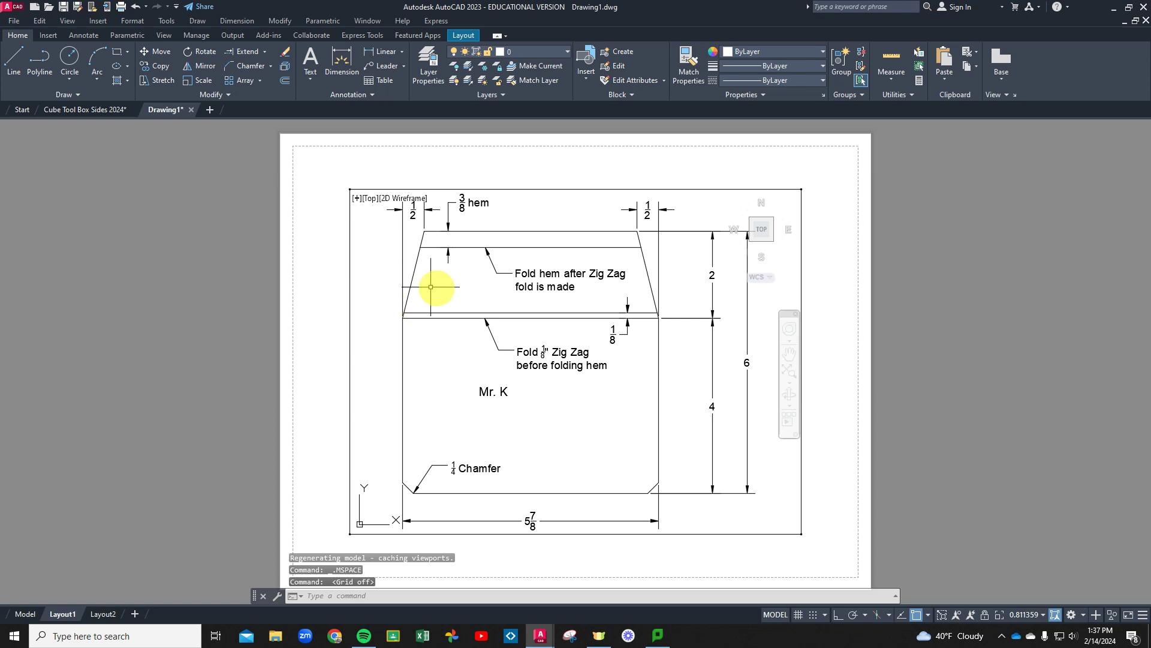
left_click(791, 373)
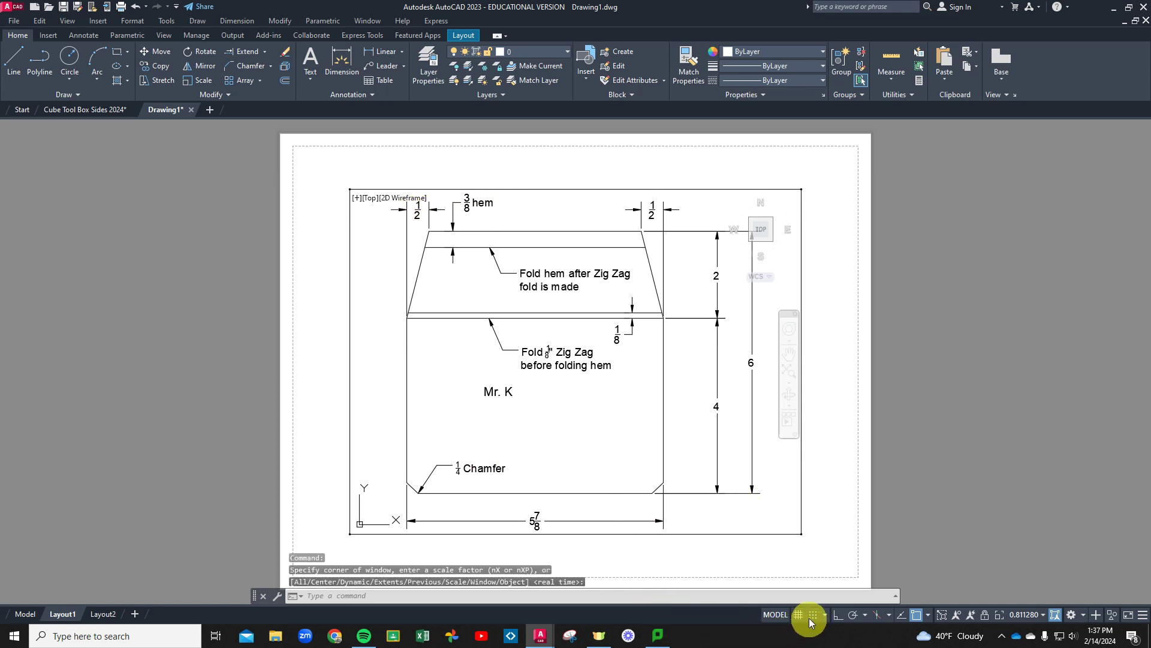
- Start a PDF export and name the file Cube Box Sides followed by the author's name
left_click(15, 7)
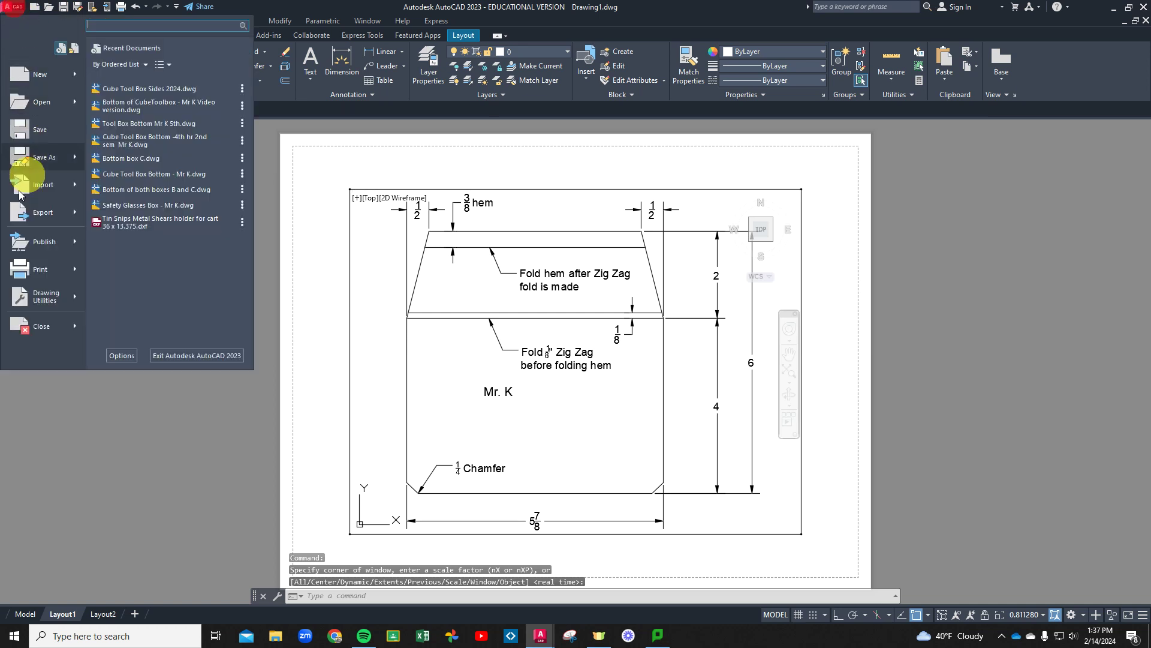
left_click(48, 215)
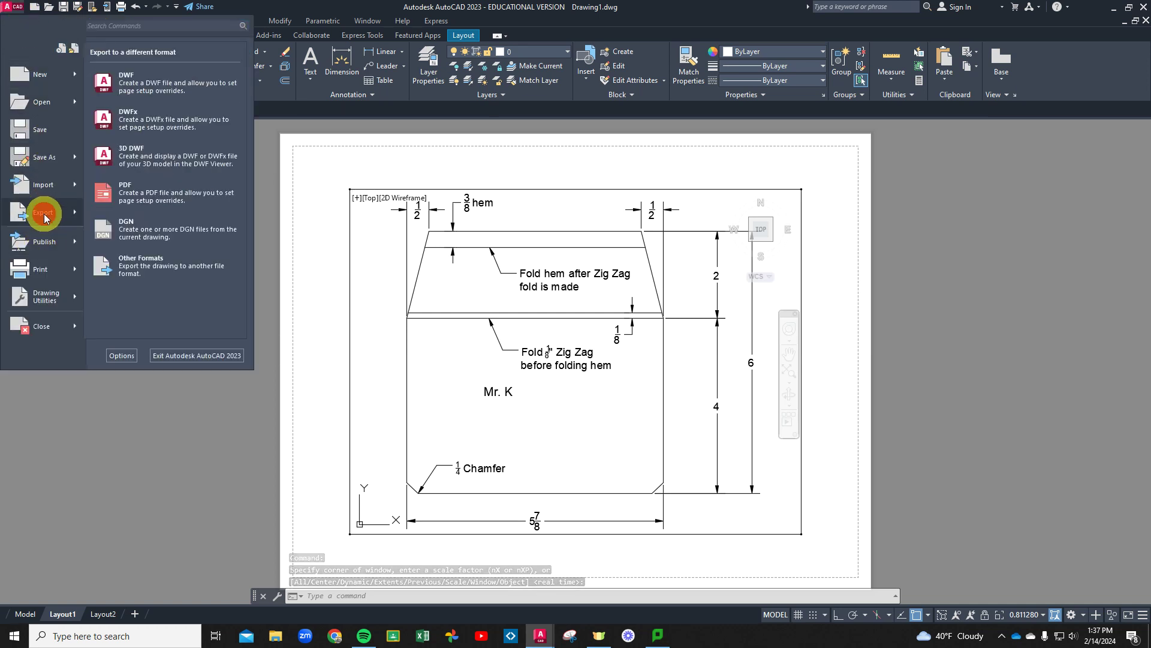
left_click(157, 190)
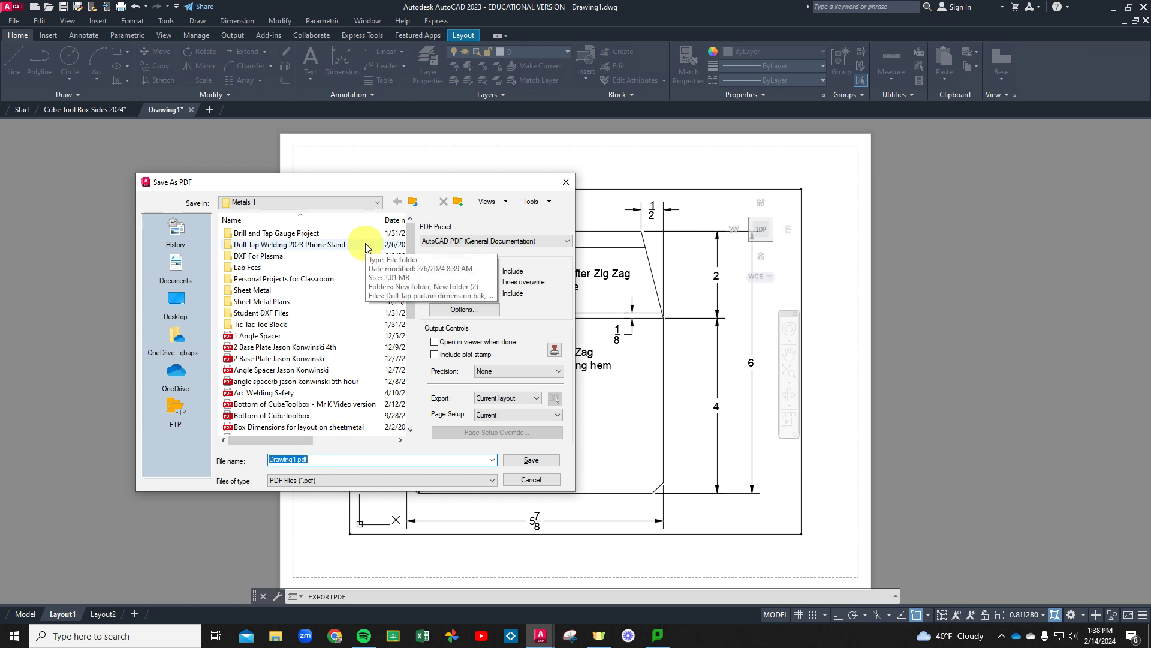
type("Cub")
key("BackSpace")
key("BackSpace")
key("BackSpace")
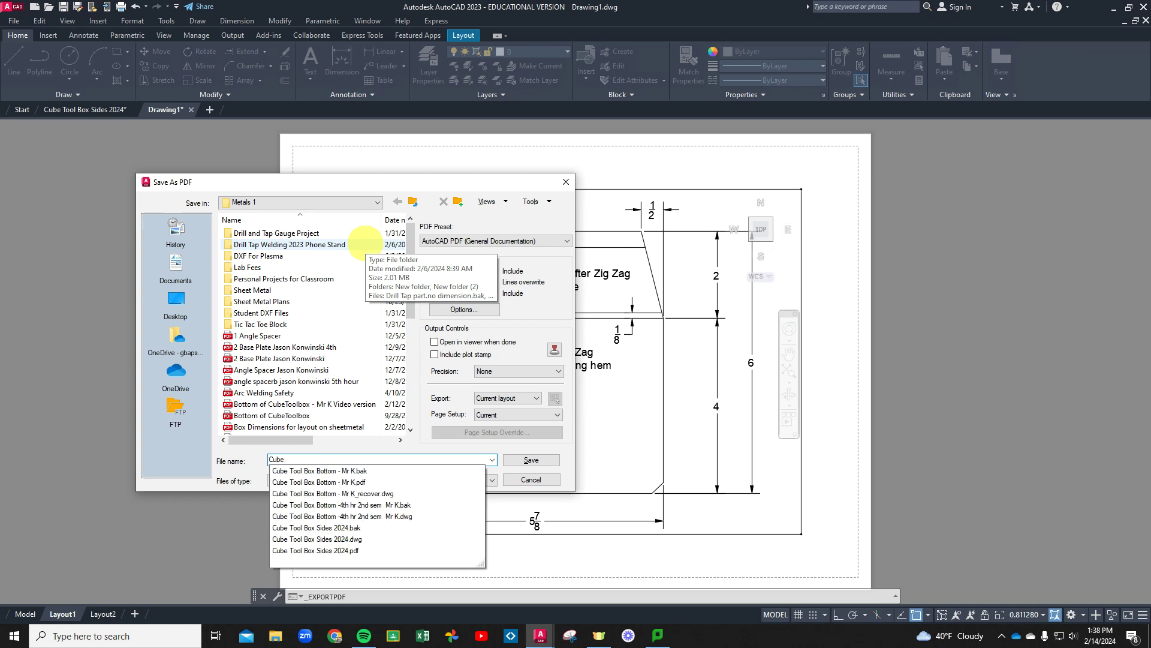
type("be Sid")
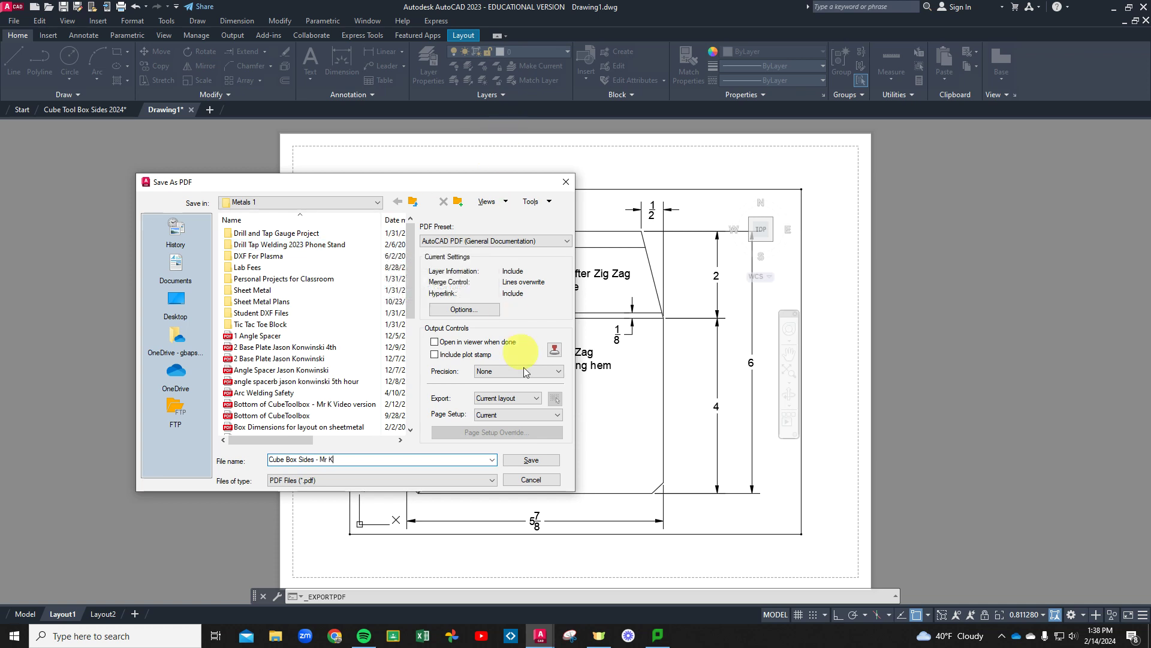
- Save the PDF export into the Metals 1 folder
left_click(526, 462)
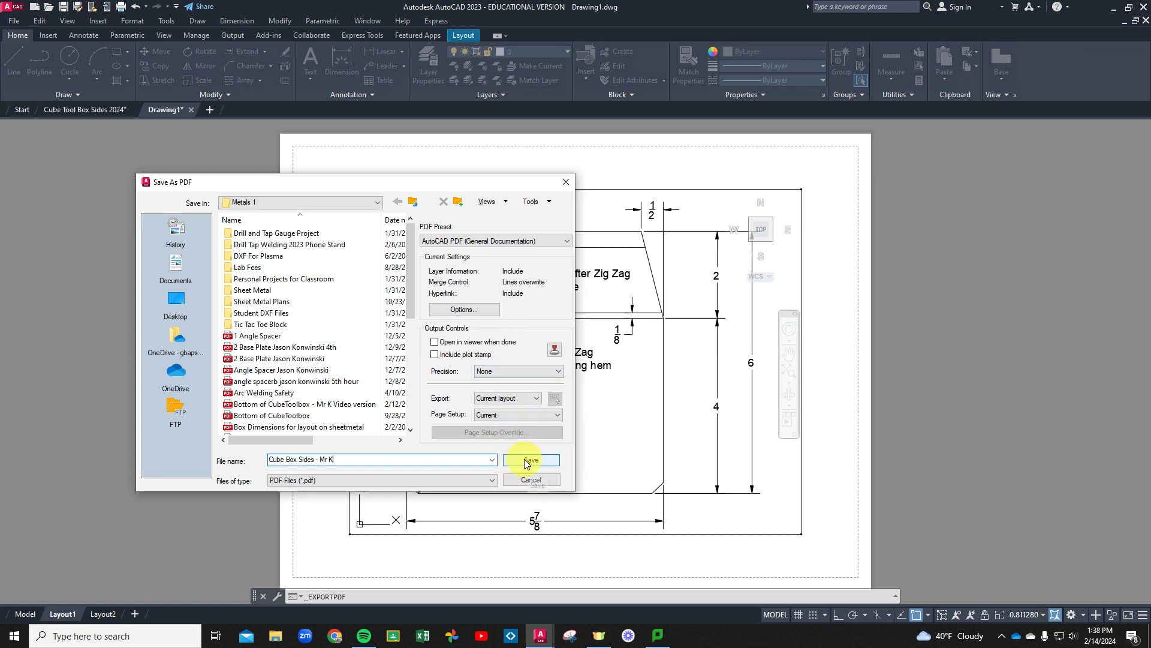